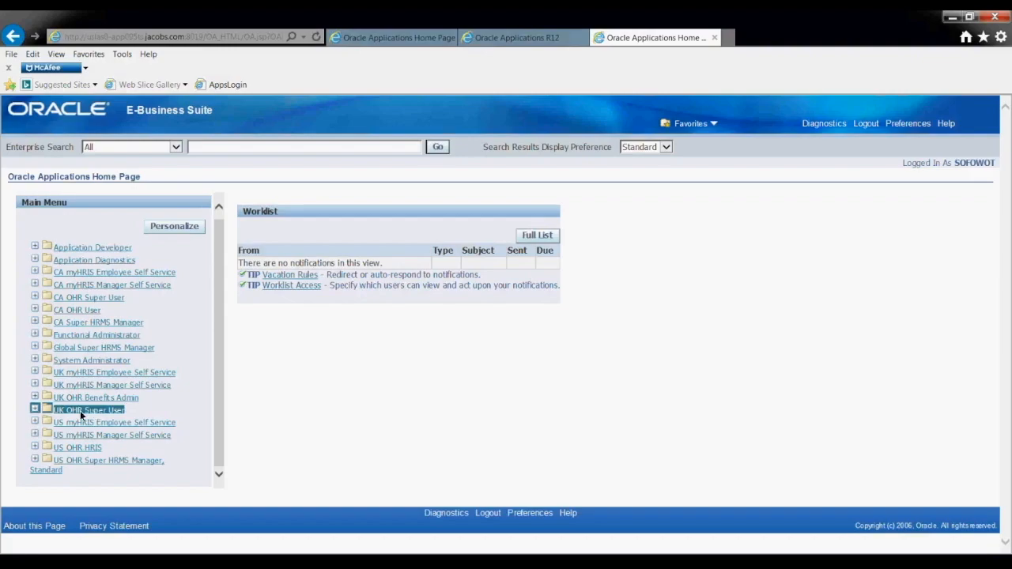
Under UK OHR Super User > People, launch Enter and Maintain and accept the run risk.
click(34, 410)
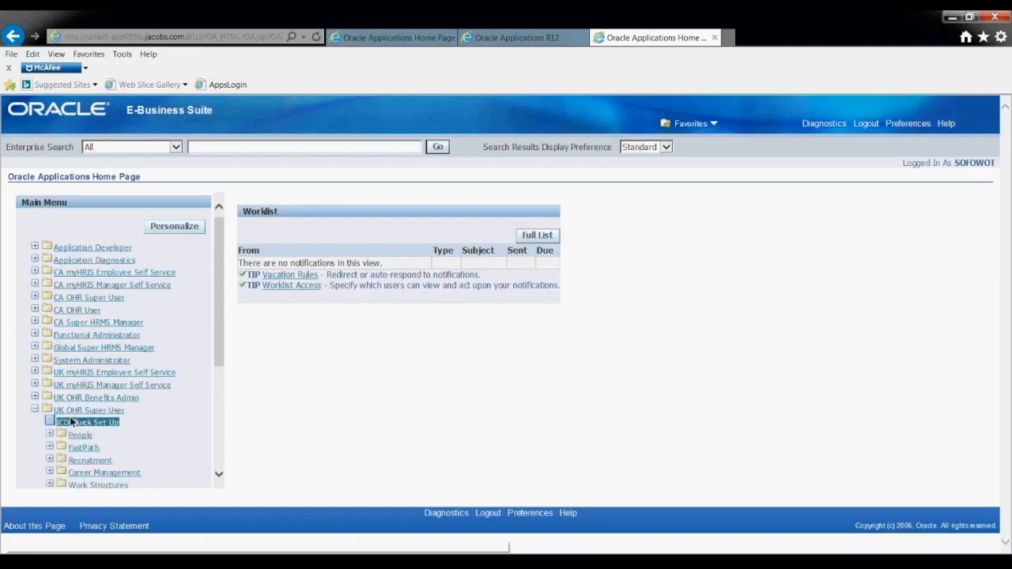
drag(218, 351, 219, 409)
click(85, 338)
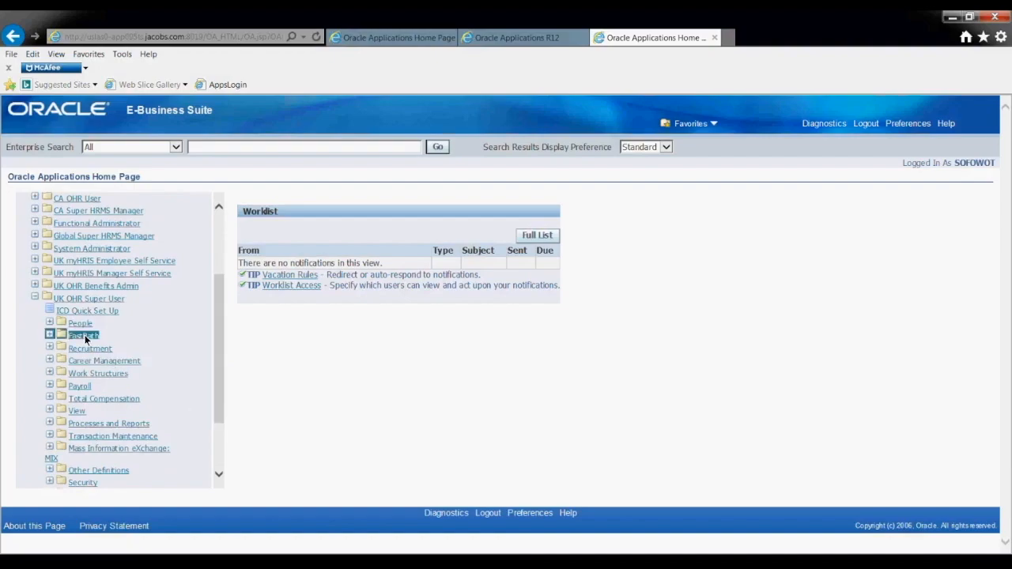
click(81, 326)
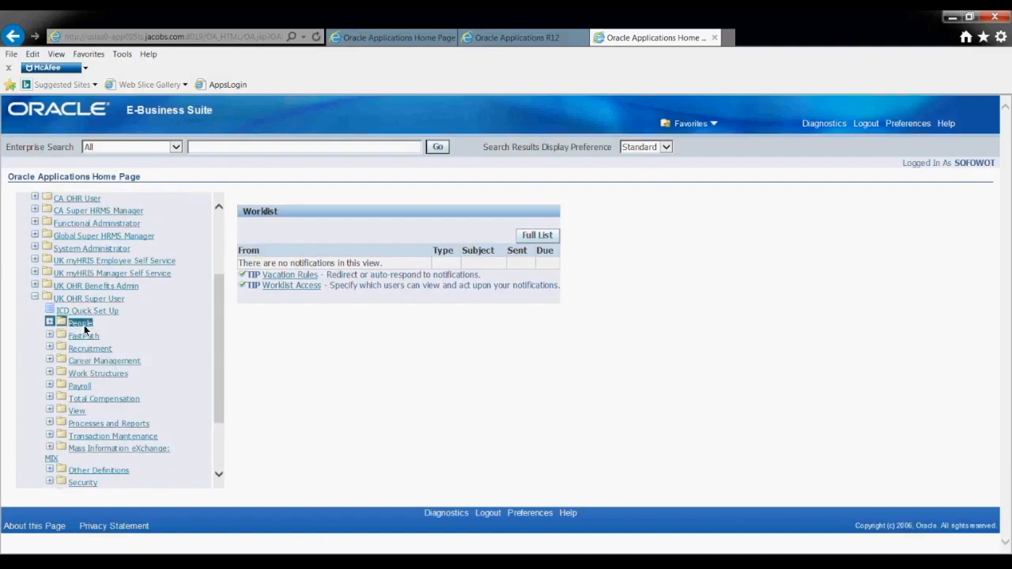
click(81, 325)
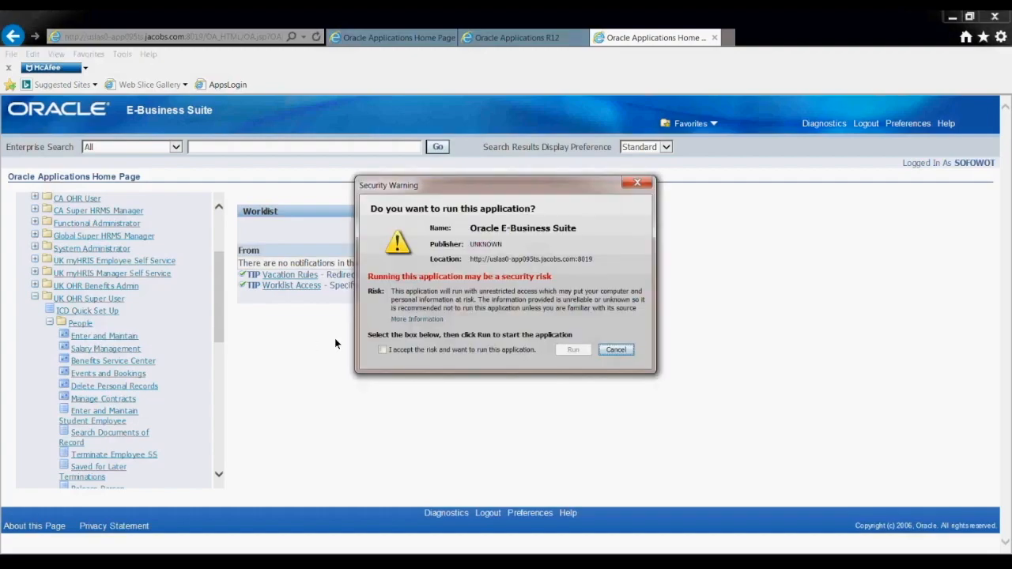
click(397, 352)
Run the forms application, keep effective date 12-JUN-2019, and maximize the Oracle Applications window.
click(572, 350)
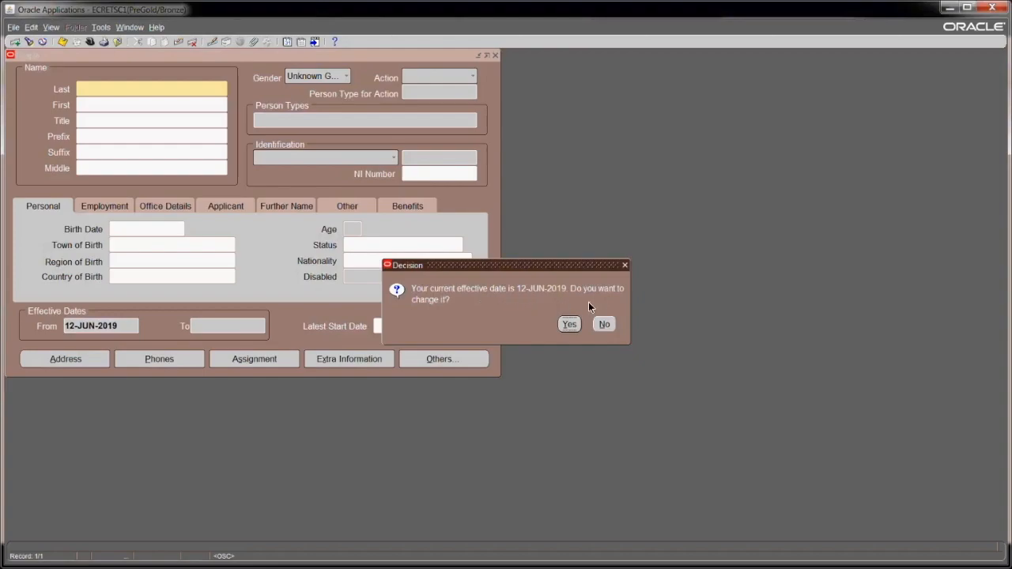
click(605, 324)
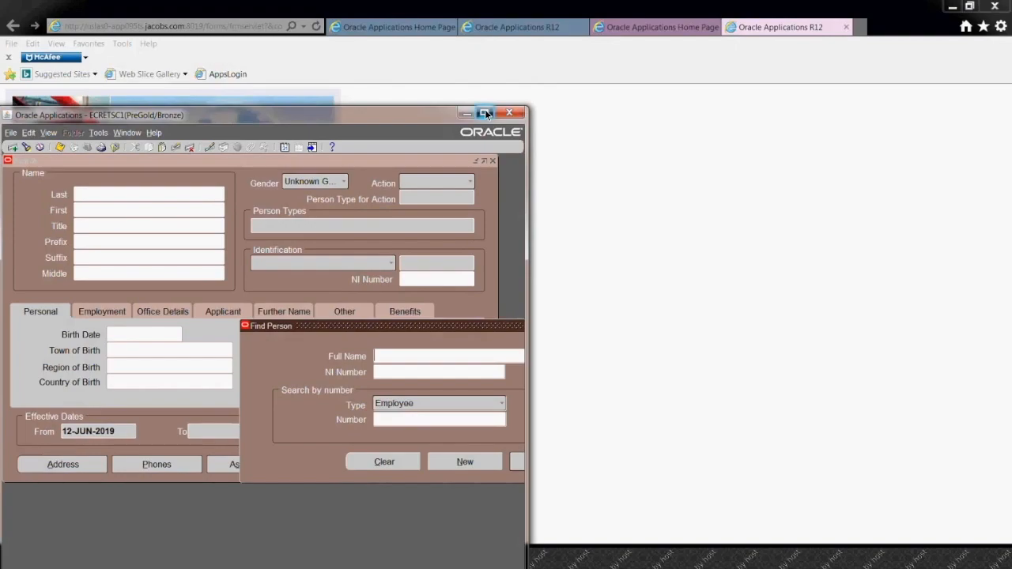
click(485, 113)
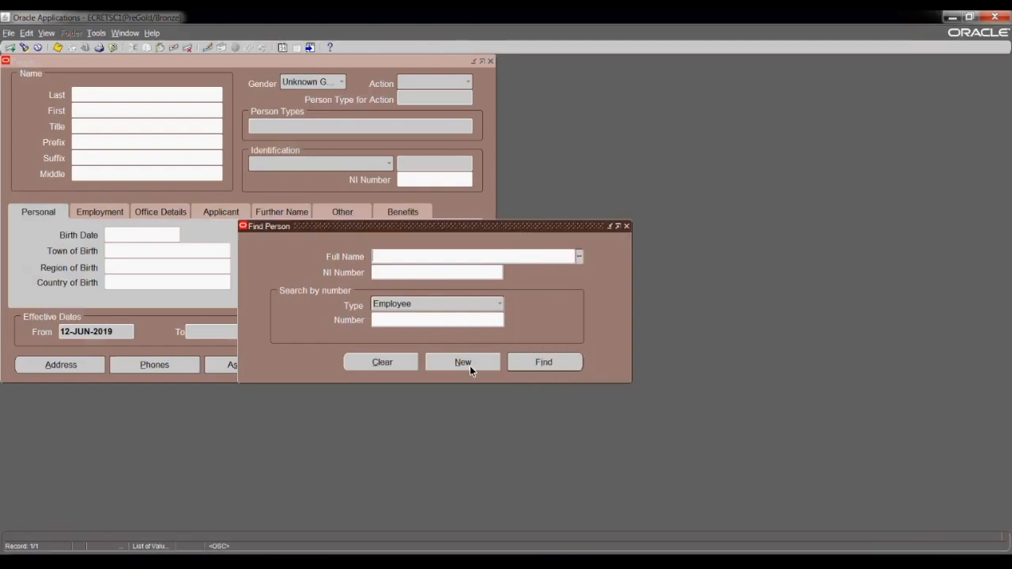
Create a new person with last, first and middle names and title Mr. from the list.
click(469, 366)
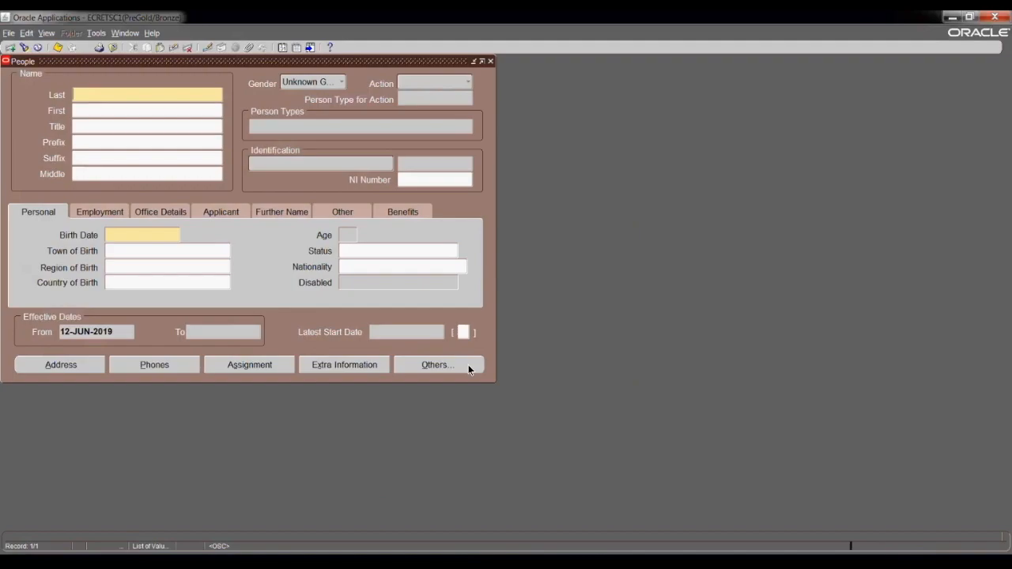
text(Smith_Test)
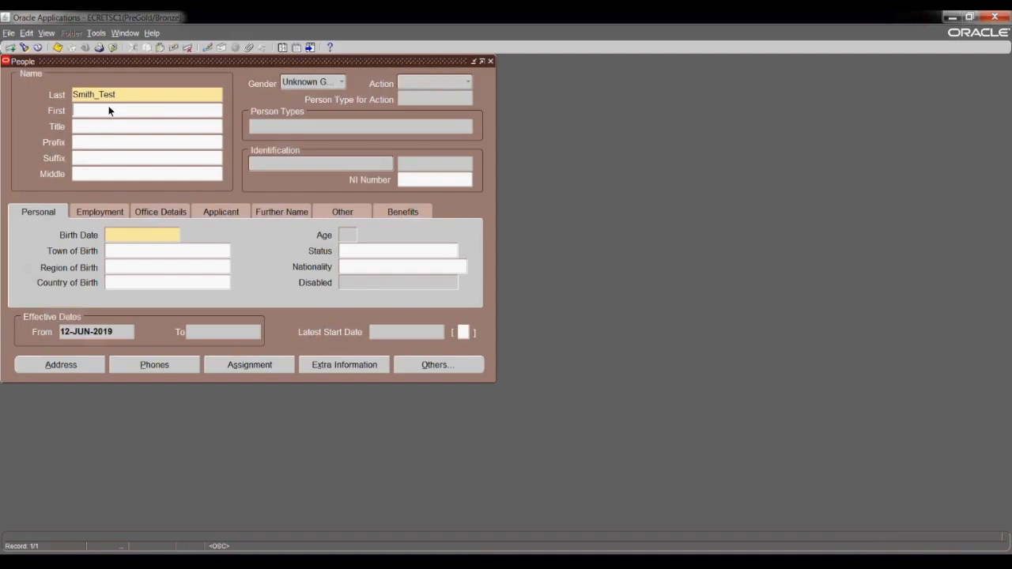
text(Kay)
click(113, 127)
key(ctrl+l)
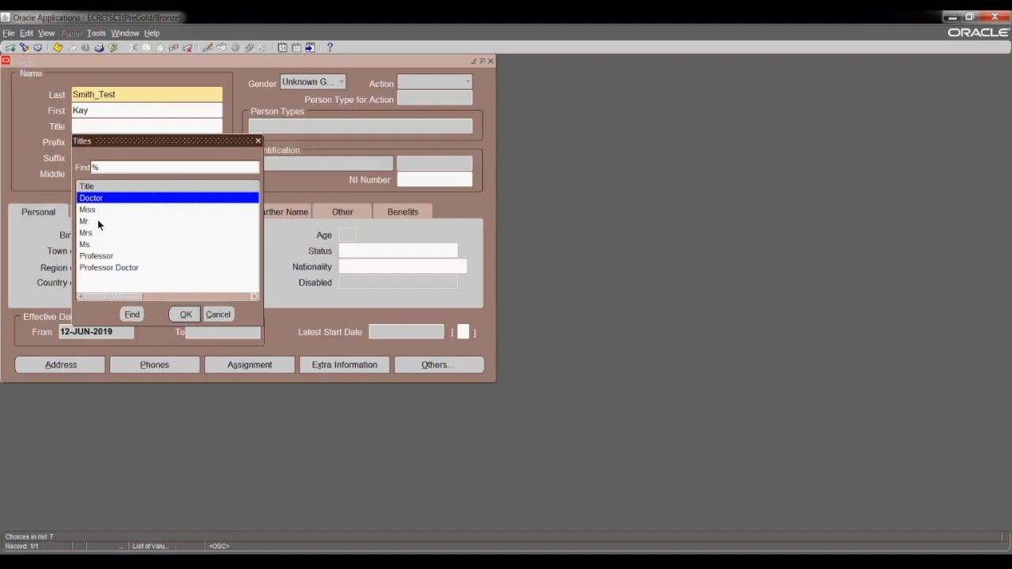
click(97, 221)
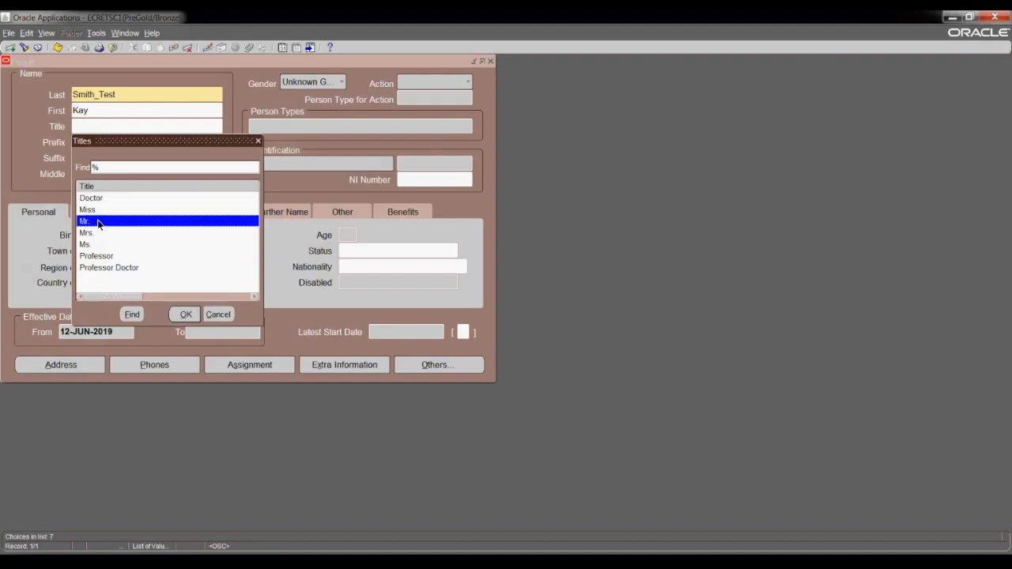
click(185, 315)
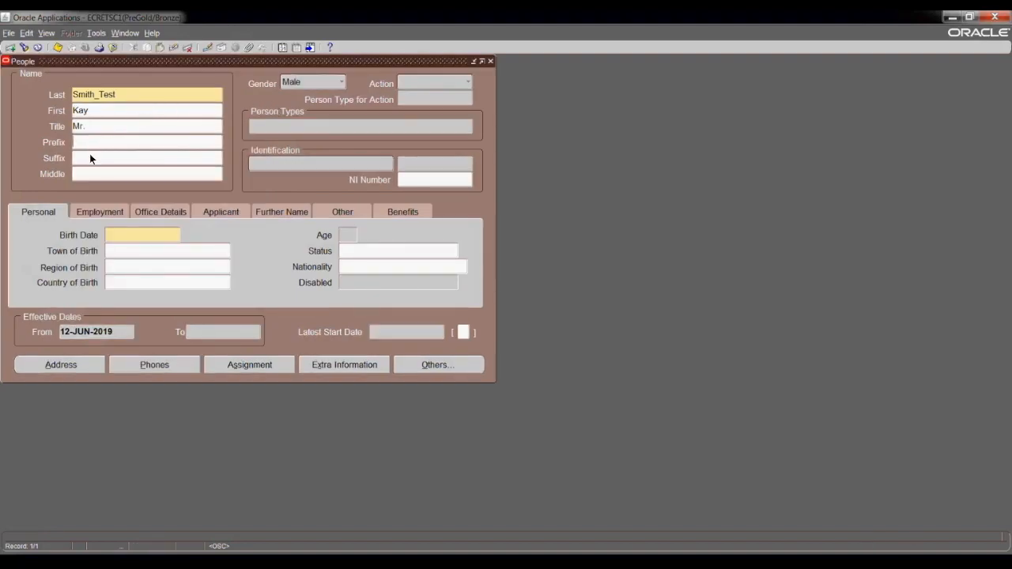
click(98, 179)
text(Wale)
Re-enter the title, trying Ms. before settling on Mr.
click(100, 129)
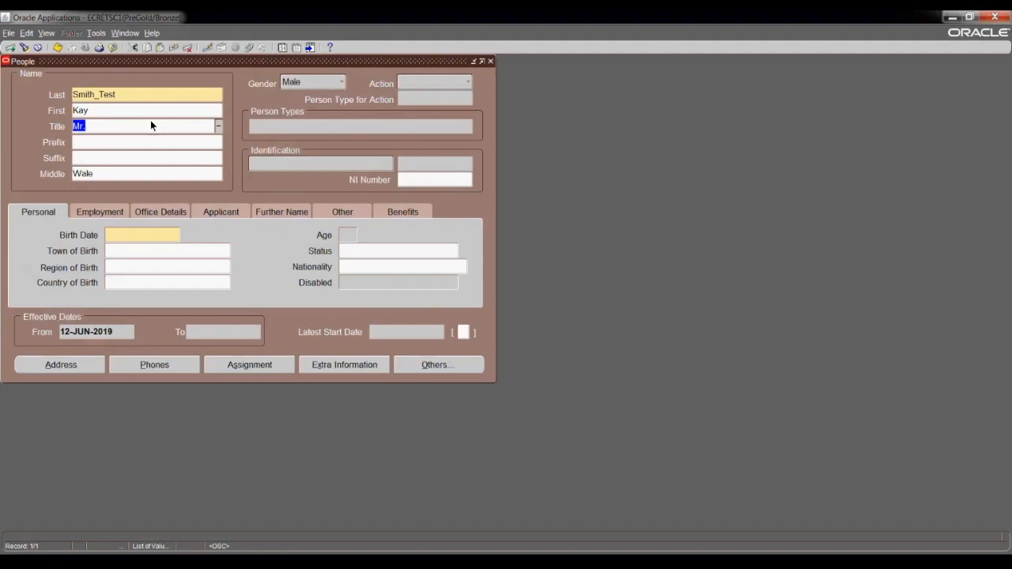
text(Ms.)
key(Tab)
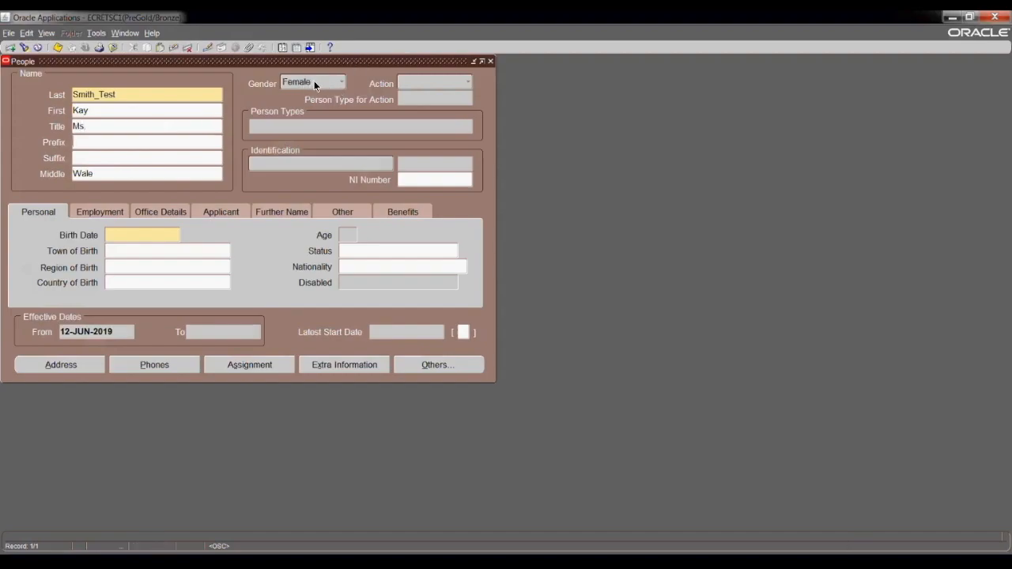
click(145, 124)
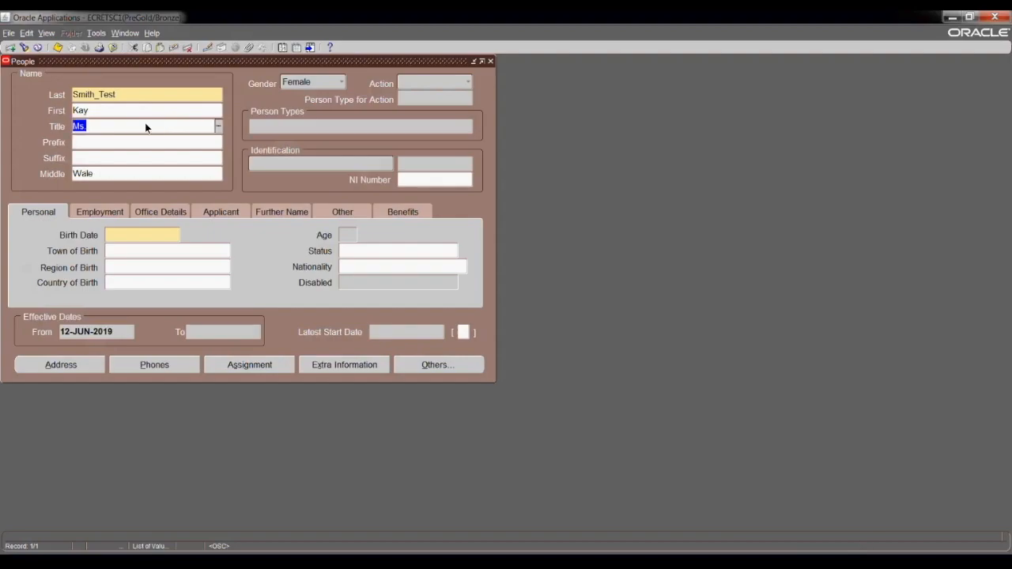
text(mr)
key(Tab)
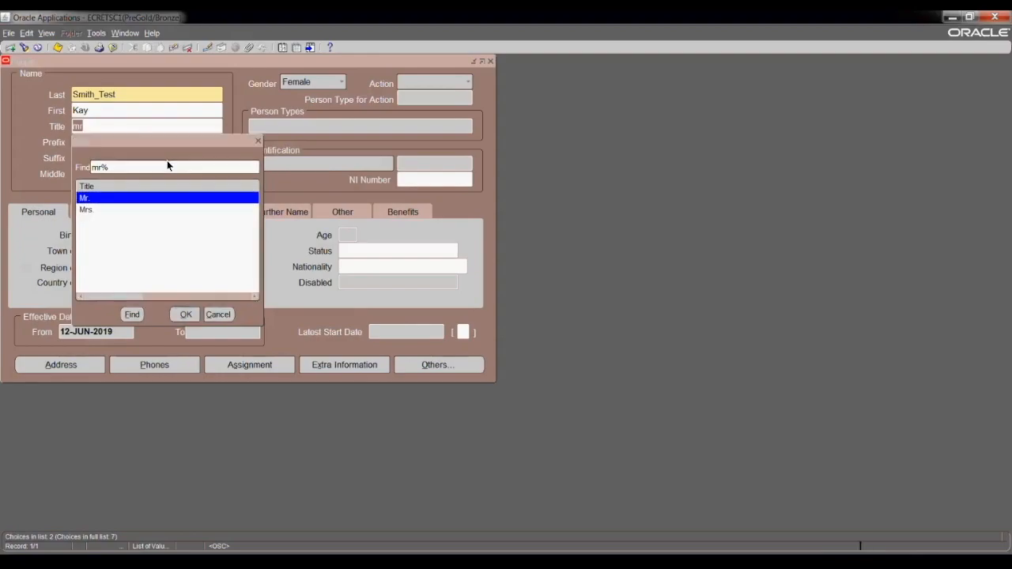
key(Return)
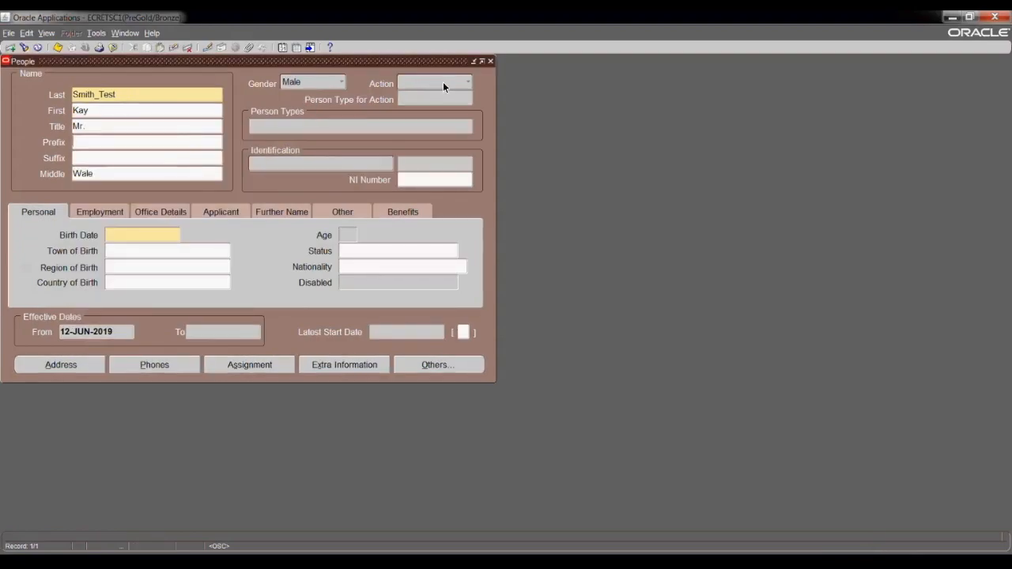
Set Action to Create Employment as an Employee, with latest start date 12-JUN-2019.
click(469, 79)
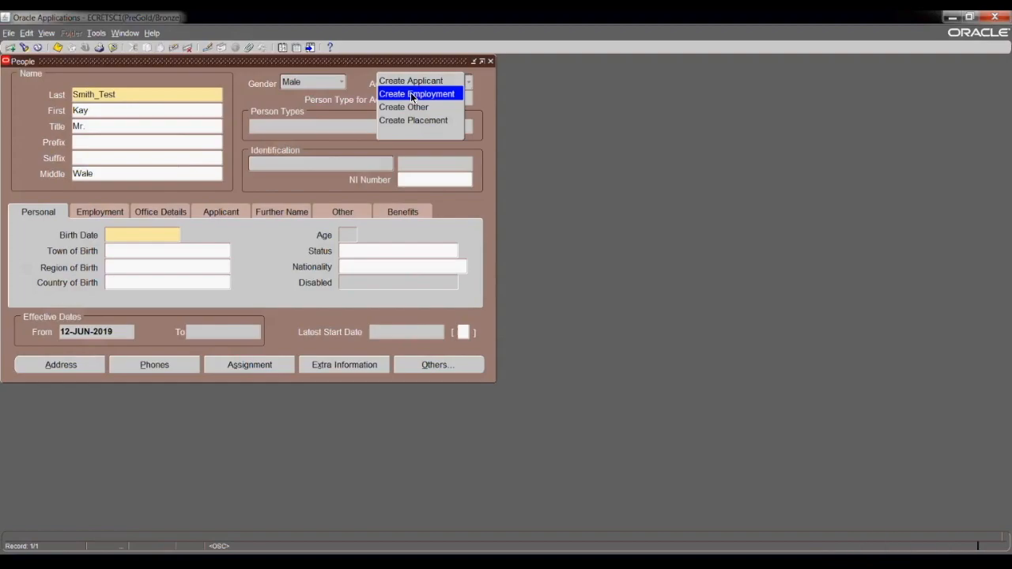
click(410, 92)
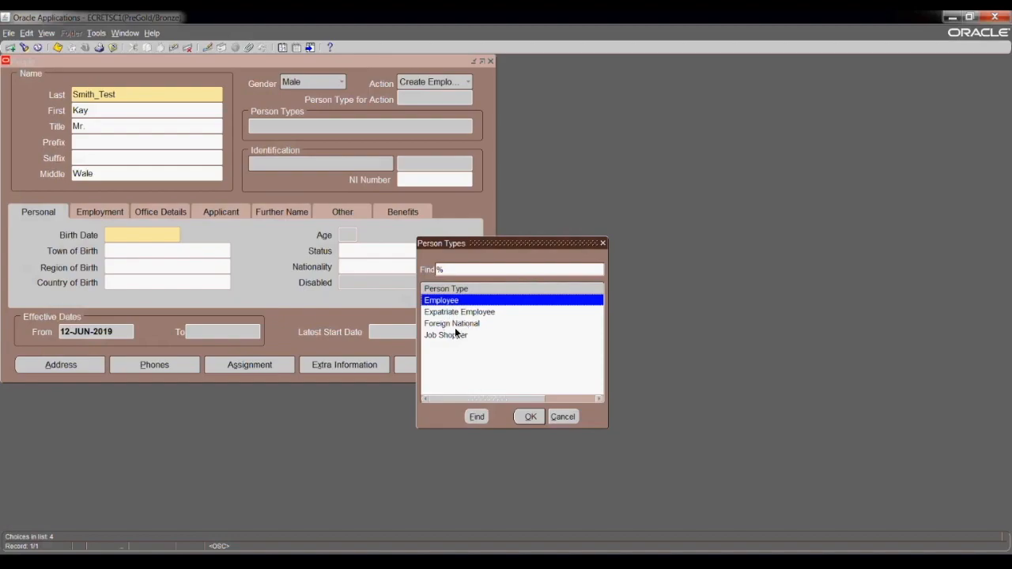
click(530, 418)
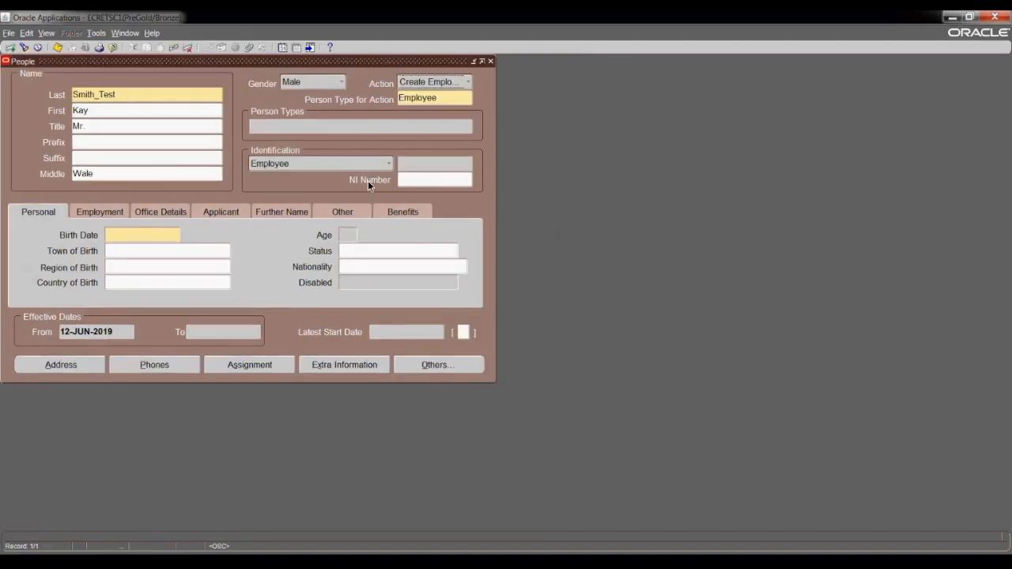
click(410, 183)
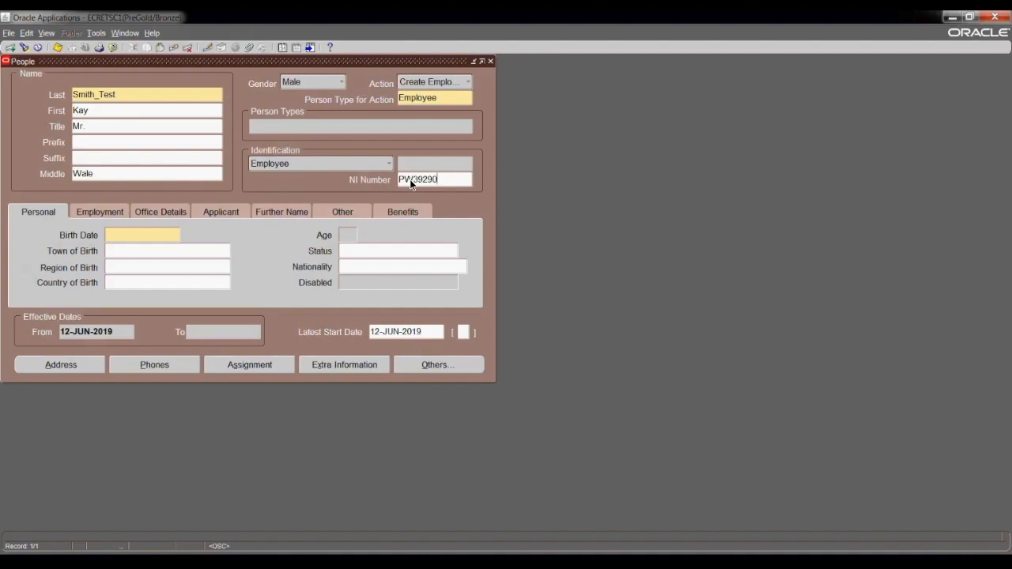
Complete the NI number and enter birth date 01-JAN-1971, giving age 48.
text(C)
key(Tab)
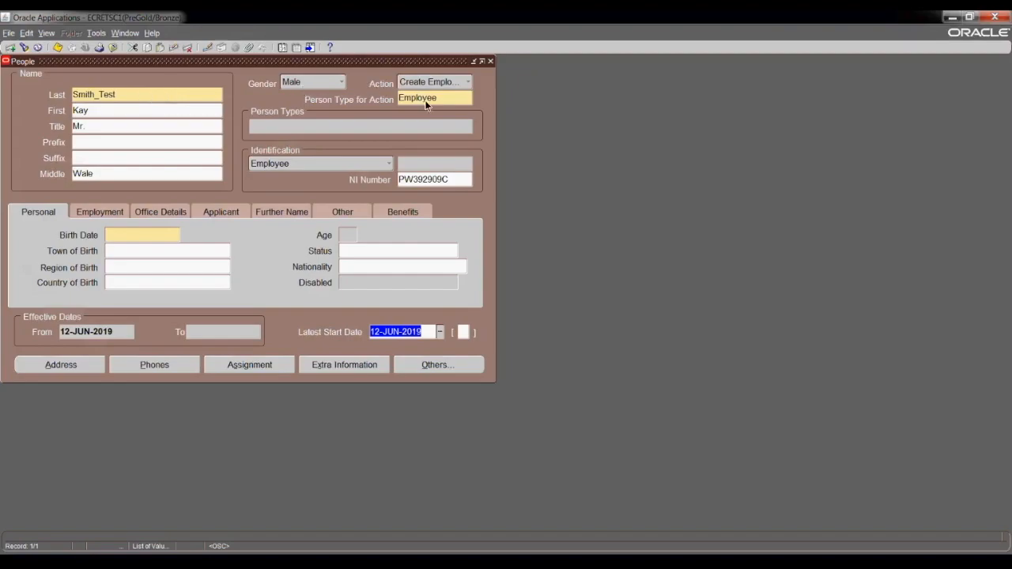
click(129, 236)
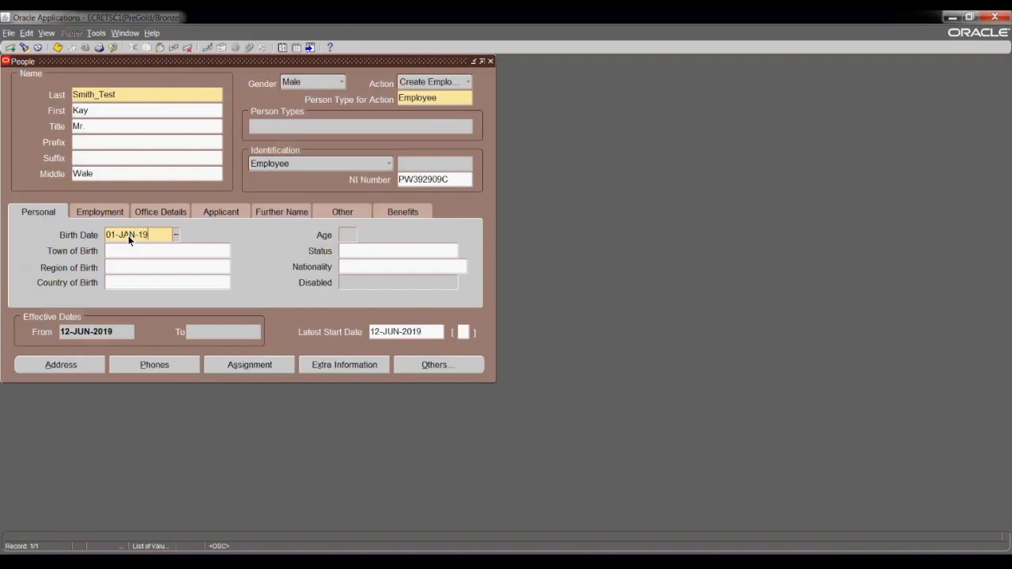
key(Tab)
click(350, 251)
Choose Married from the Marital Statuses list as the employee's marital status.
click(454, 251)
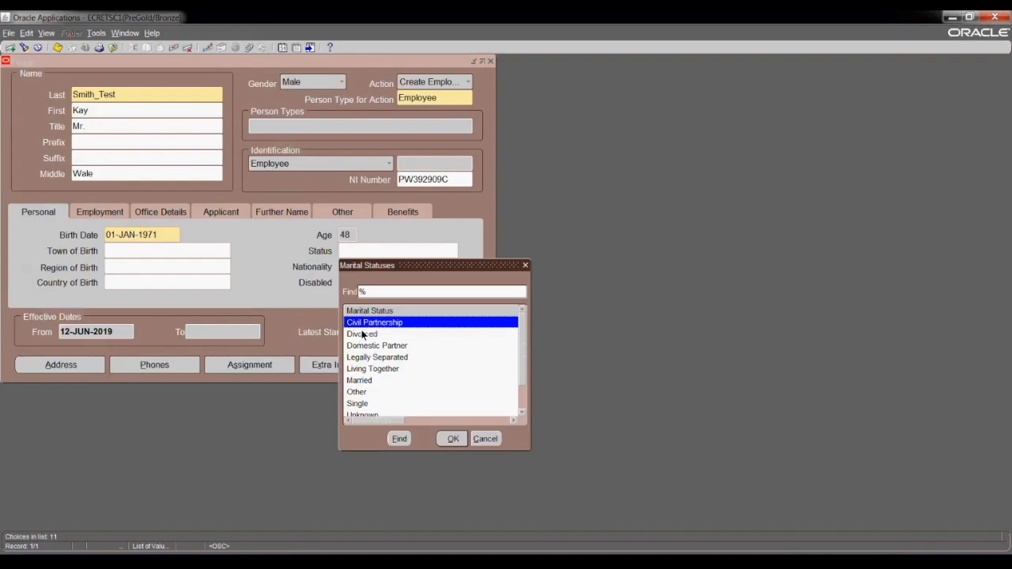
click(382, 384)
click(523, 415)
click(523, 415)
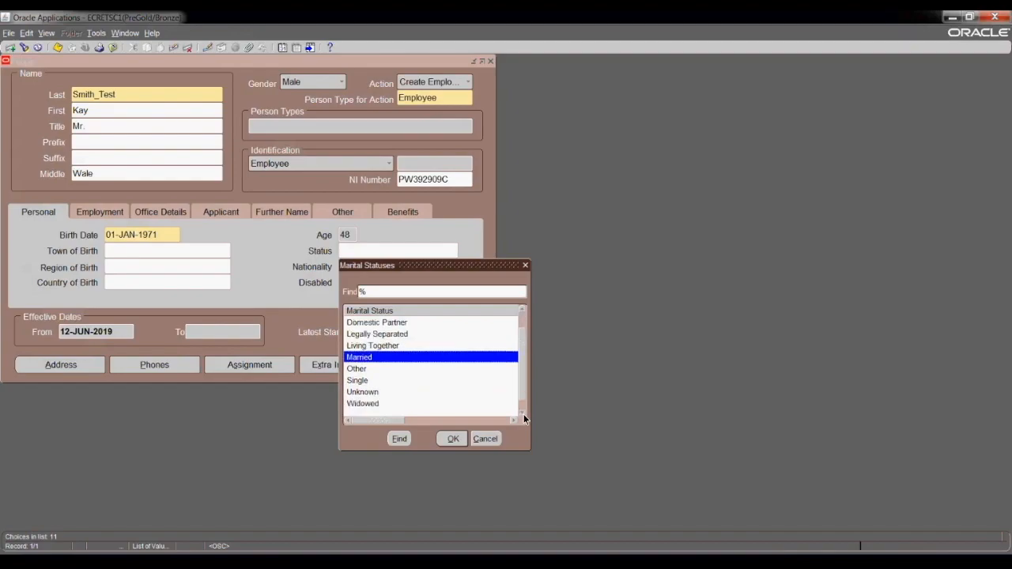
click(523, 416)
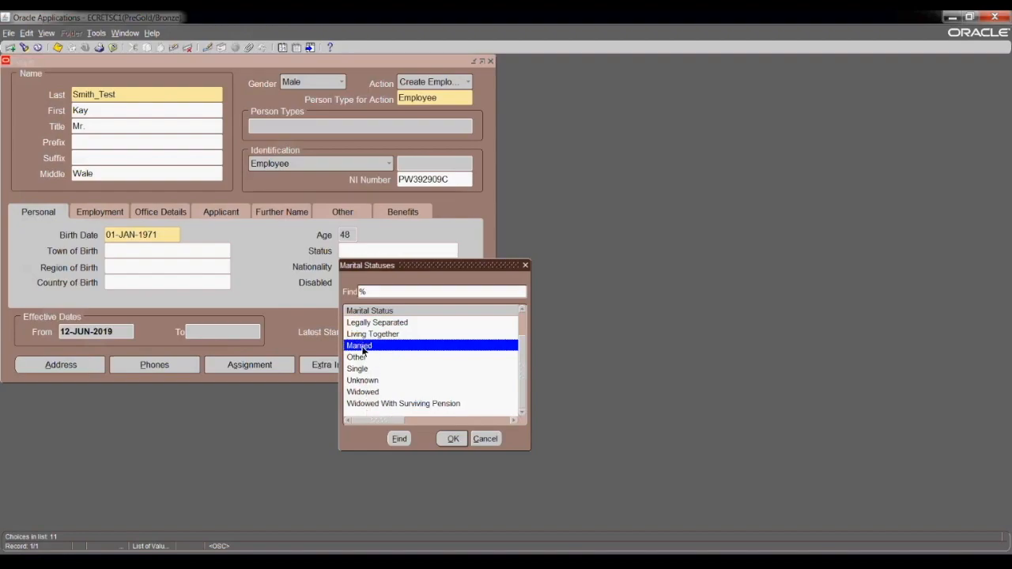
click(451, 440)
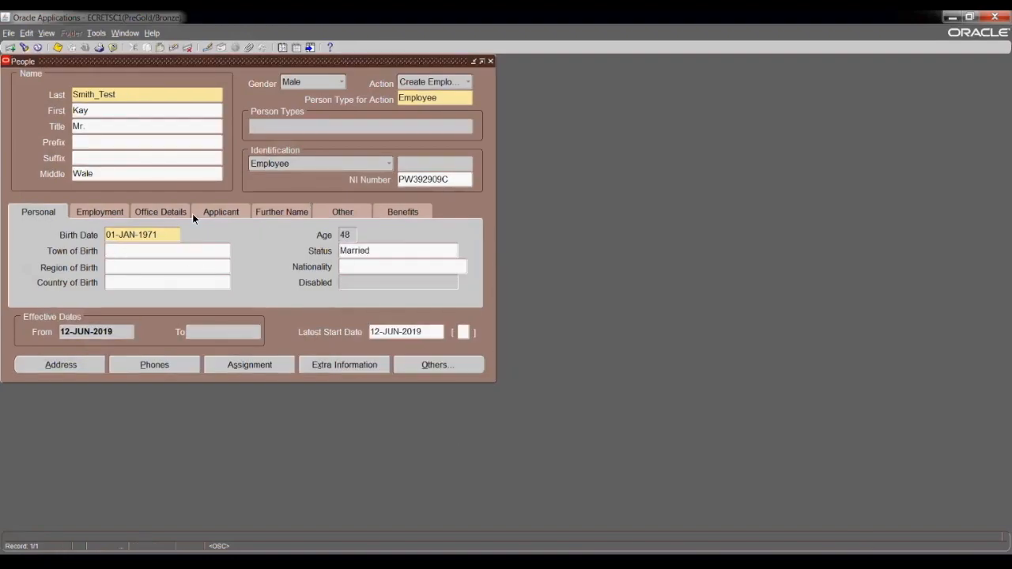
click(149, 269)
click(147, 283)
Fill in placeholder birth details KGKQGG and QDJDG for town and region of birth.
click(139, 253)
click(144, 266)
text(KGKQGG)
key(Tab)
text(QDJDG)
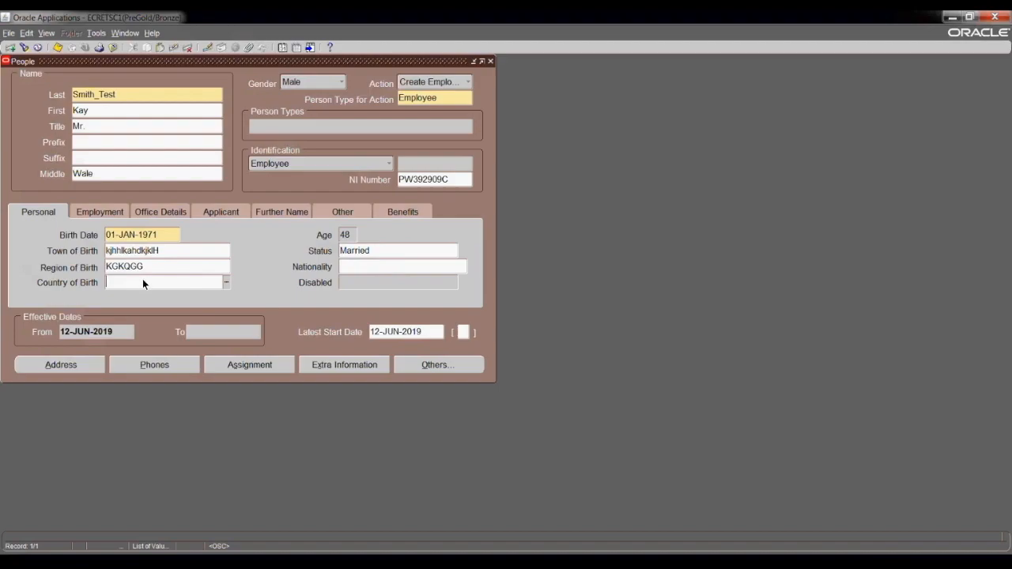
Set the country of birth to United Kingdom via a lookup on UNITED.
click(225, 279)
drag(418, 182, 418, 279)
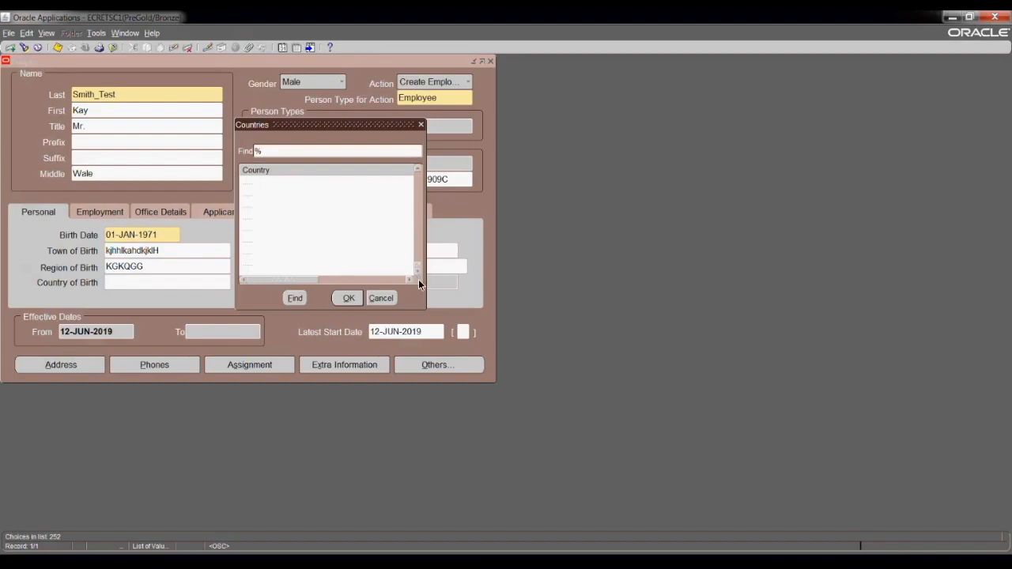
click(420, 125)
text(UNITED)
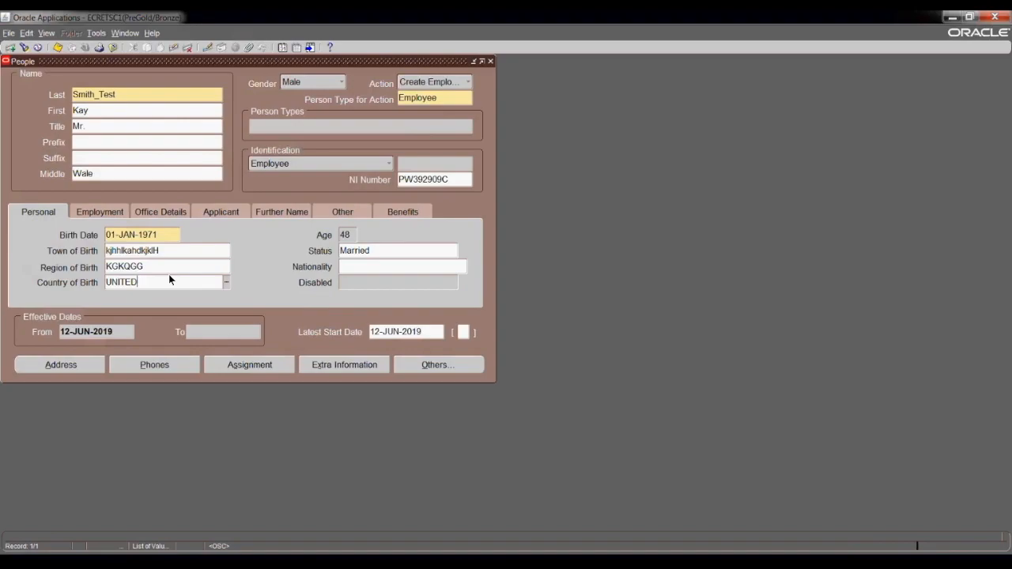
key(Tab)
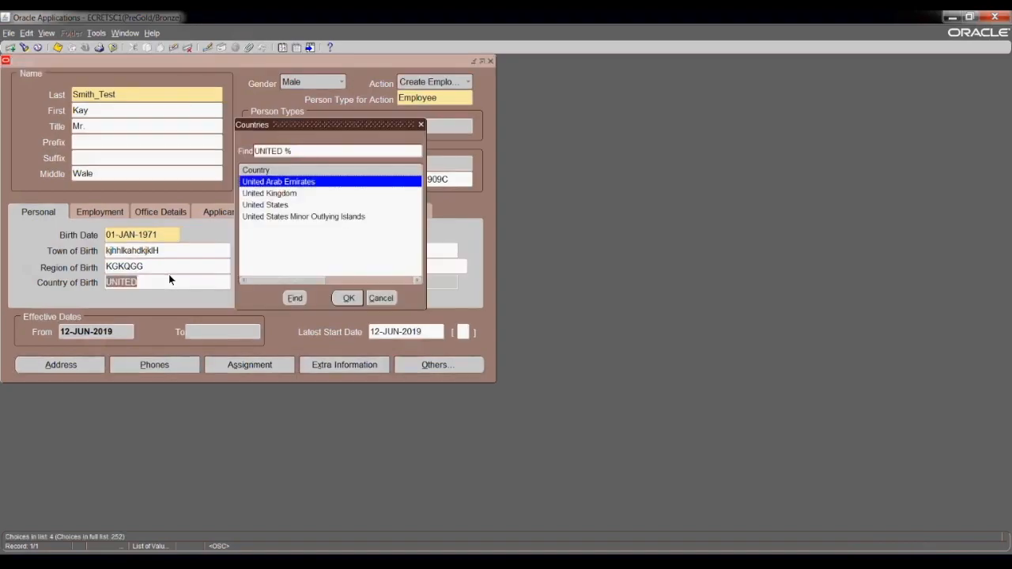
click(271, 197)
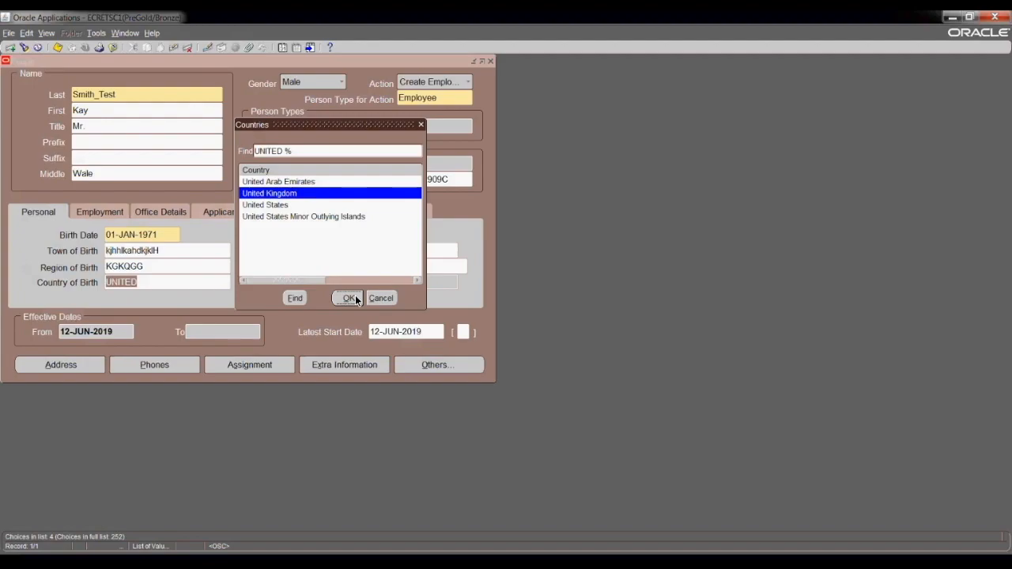
click(350, 299)
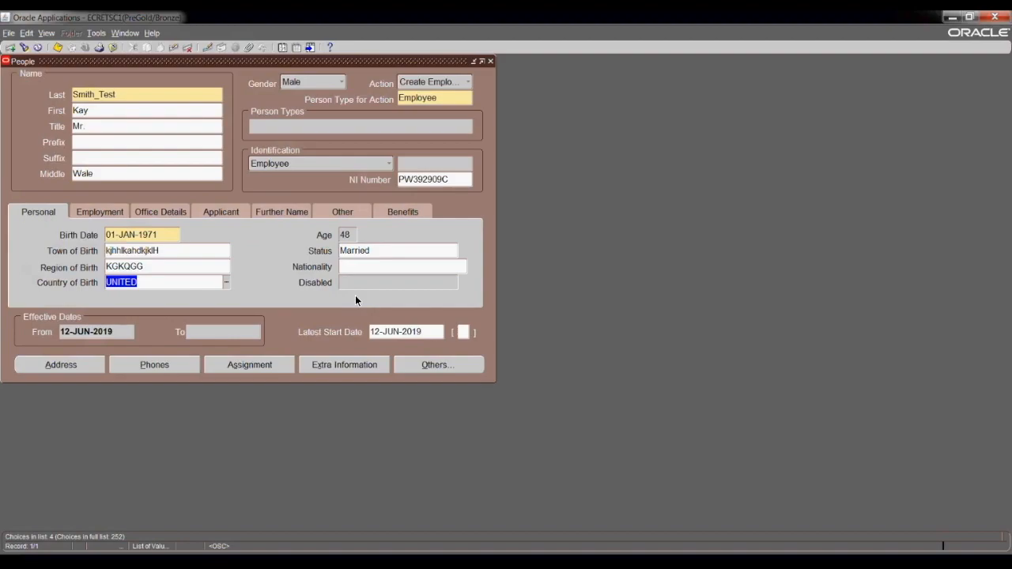
Set nationality to UNITED KINGDOM, then replace it with BRITISH.
click(100, 212)
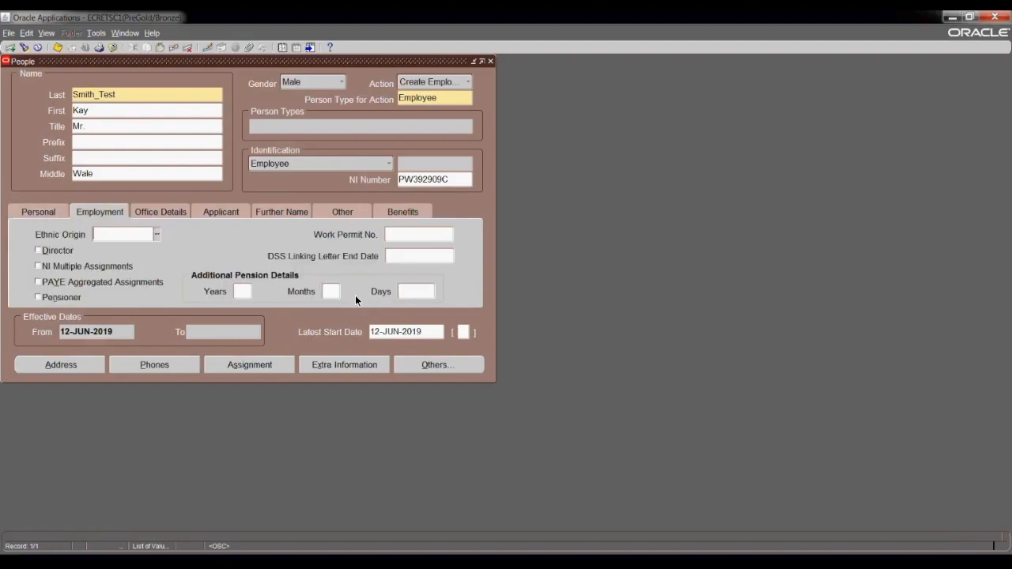
click(38, 212)
click(364, 268)
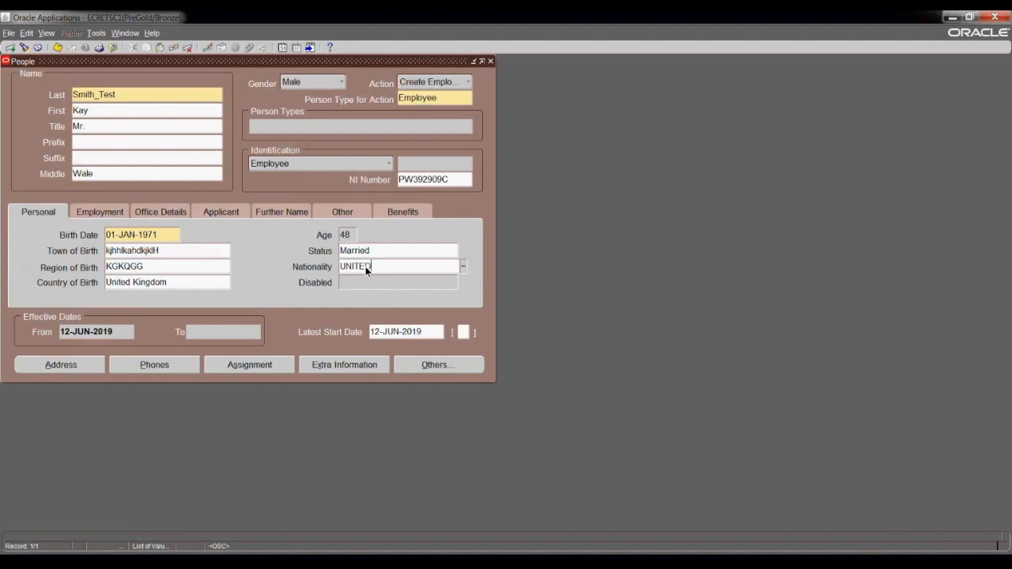
key(Tab)
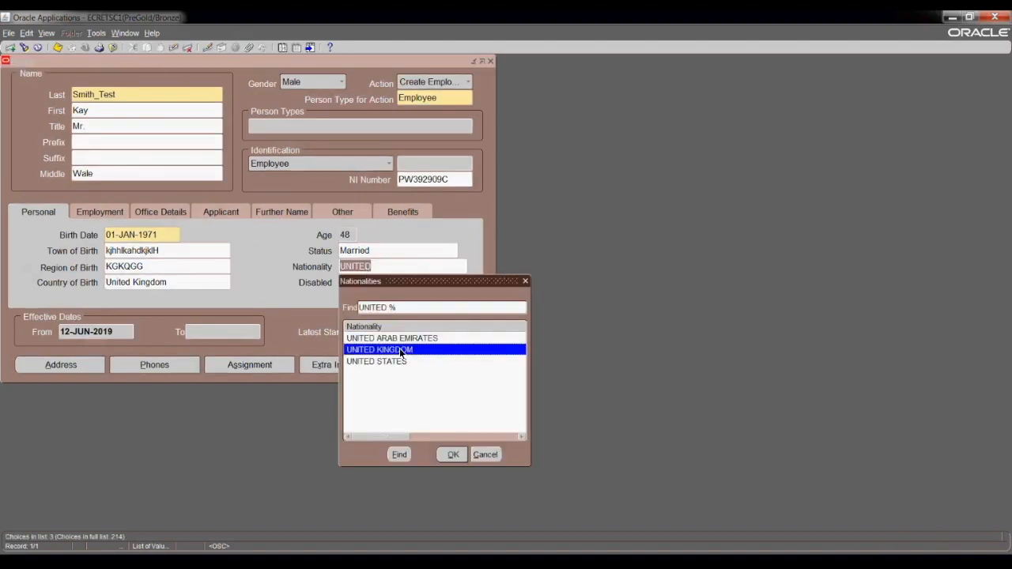
click(453, 454)
click(419, 267)
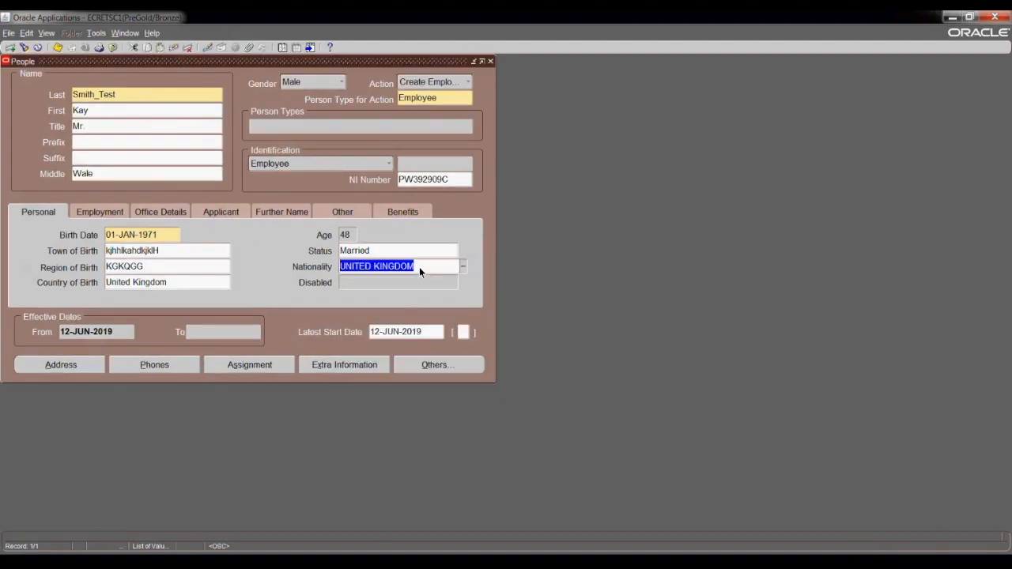
text(BRI)
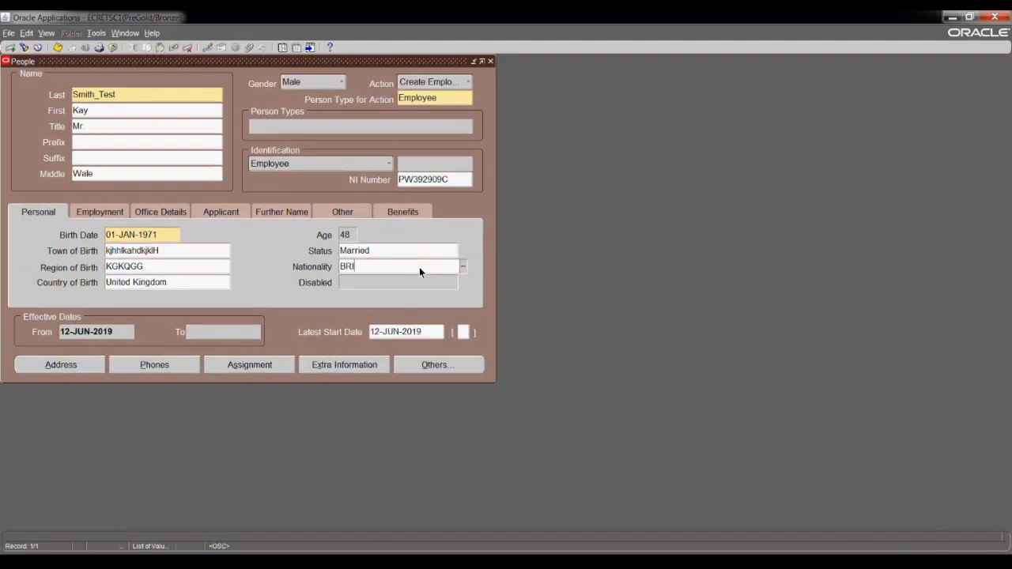
key(Tab)
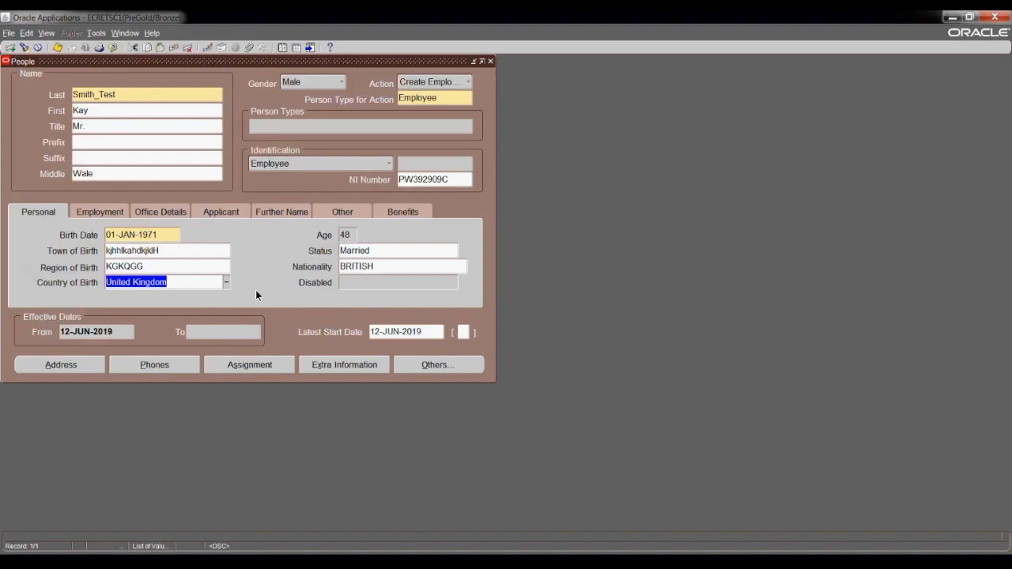
On the Employment tab, set Ethnic Origin to Black or Black British - African.
click(102, 214)
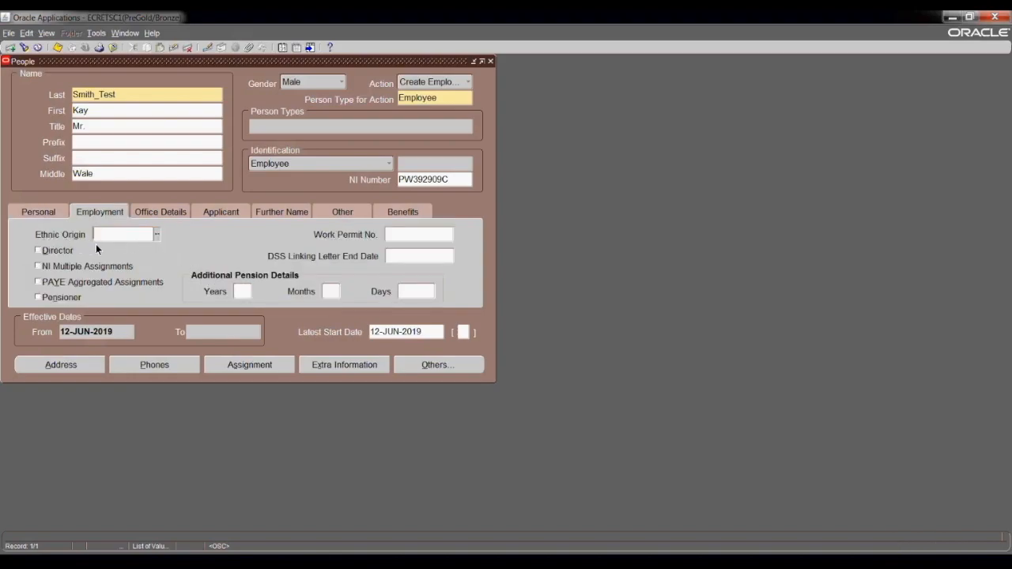
click(156, 237)
click(156, 236)
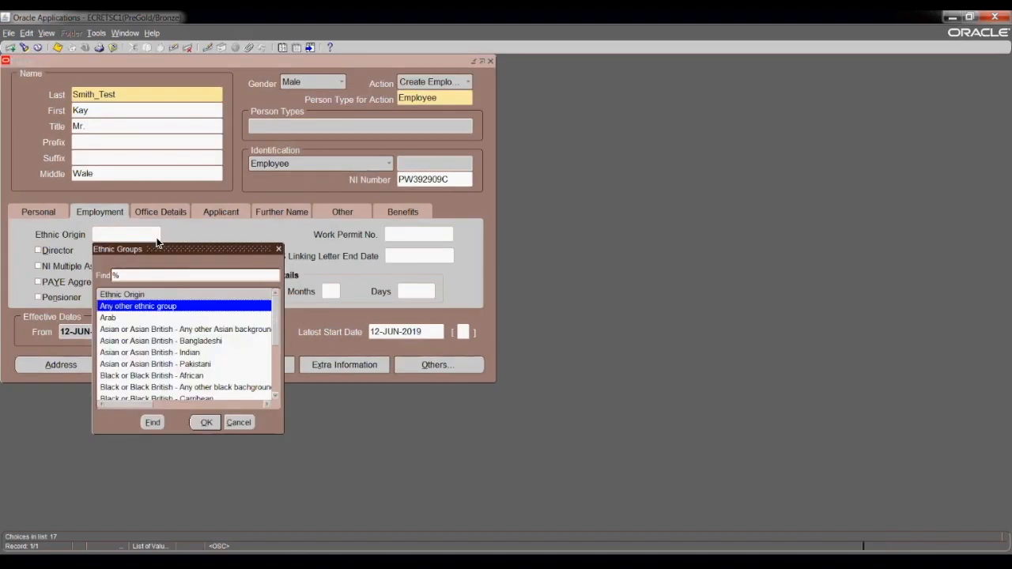
click(275, 401)
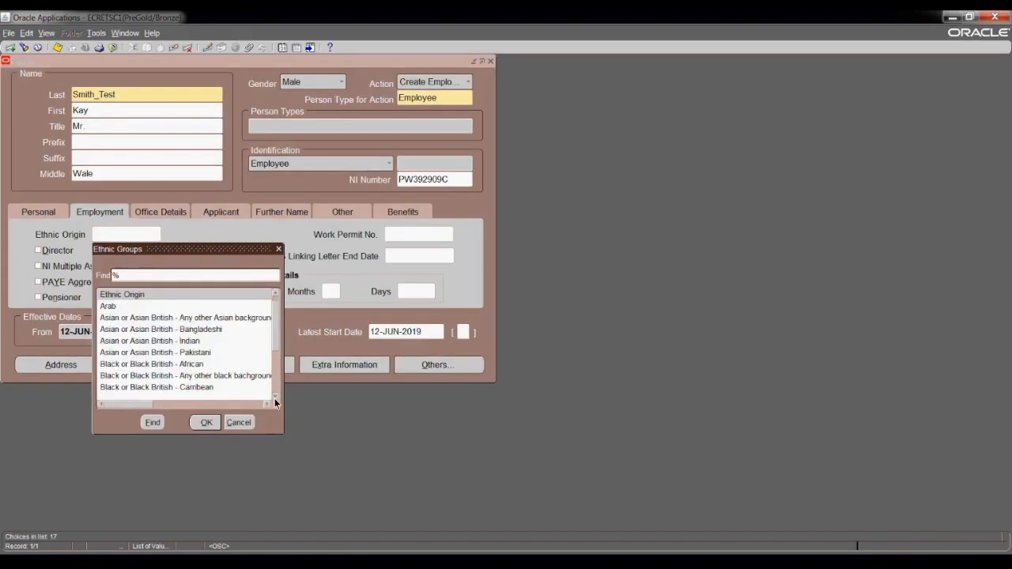
click(162, 365)
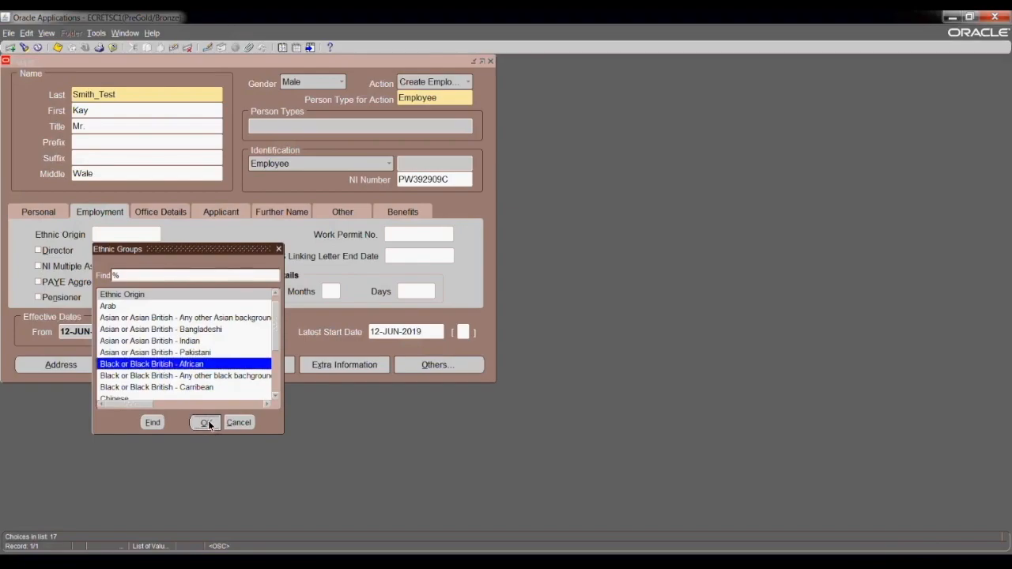
click(206, 422)
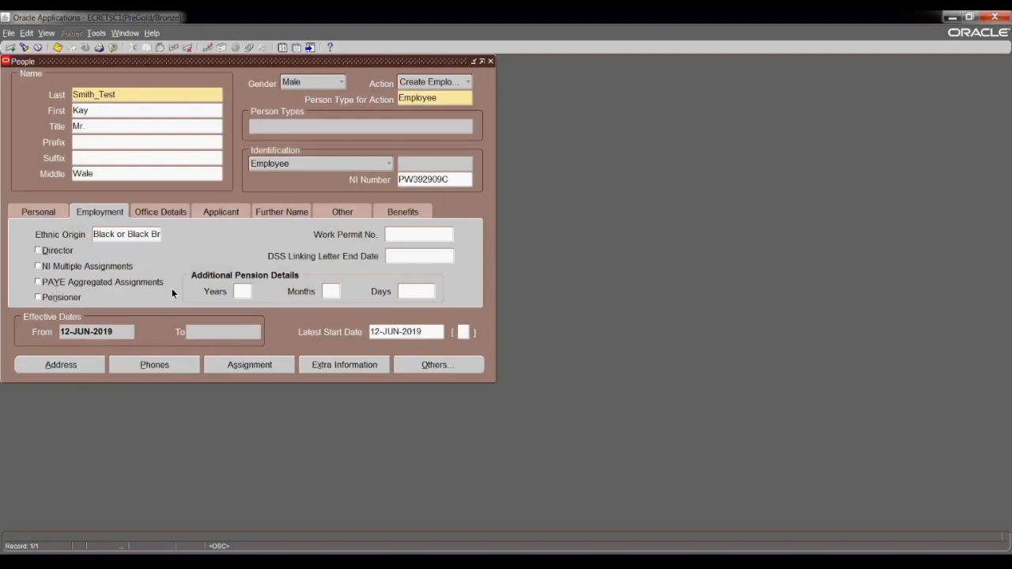
Enter the employee's e-mail address on the Office Details tab.
click(161, 211)
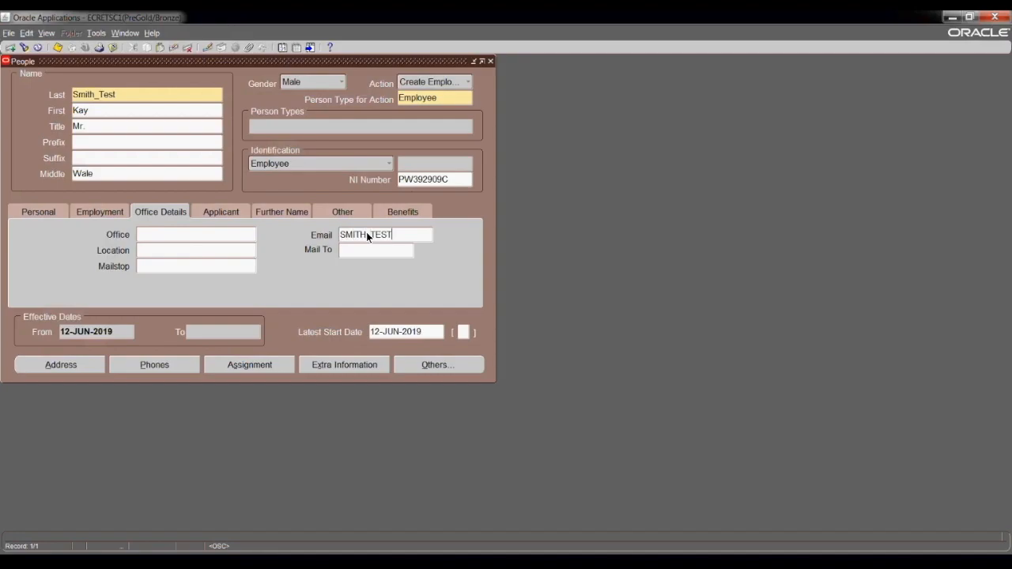
text(@GMAIL.COM)
On the Further Name tab, fill in the employee's preferred name and reselect the first name.
click(224, 212)
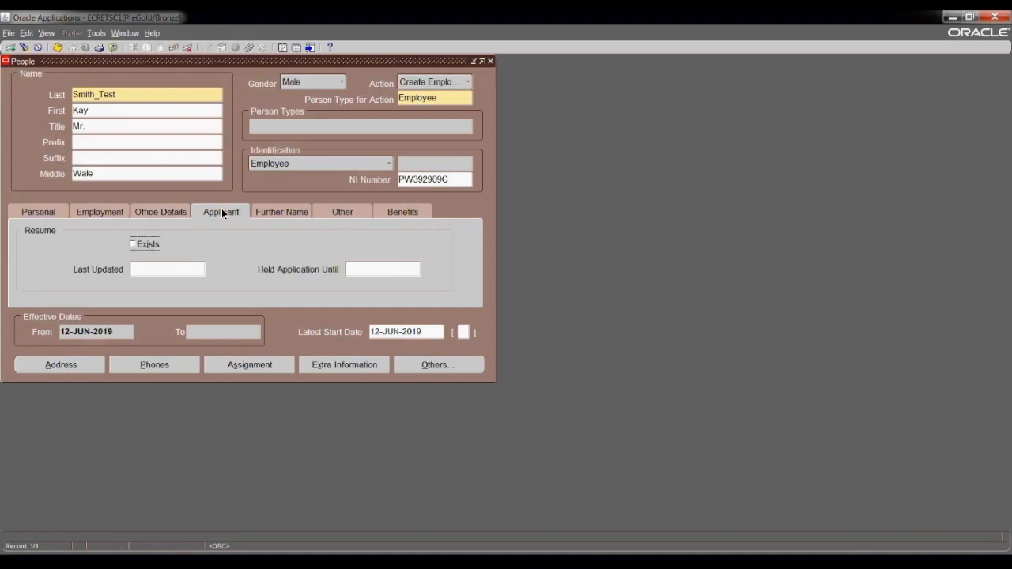
click(270, 212)
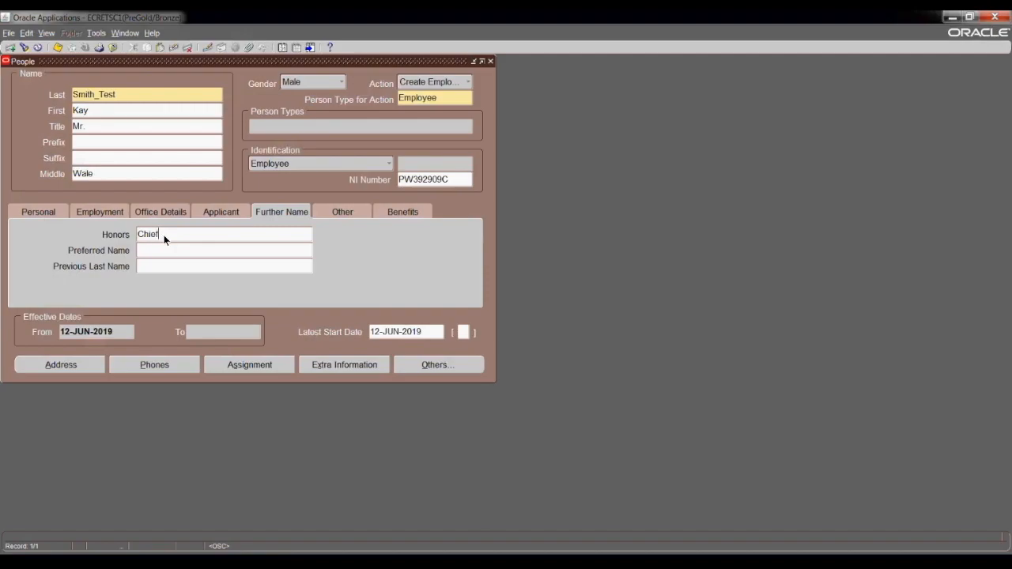
click(177, 250)
text(Mike)
click(103, 111)
double_click(103, 111)
click(158, 266)
Leave the Other tab's Availability Schedule empty and show the Benefits details, hired 12-JUN-2019.
click(342, 212)
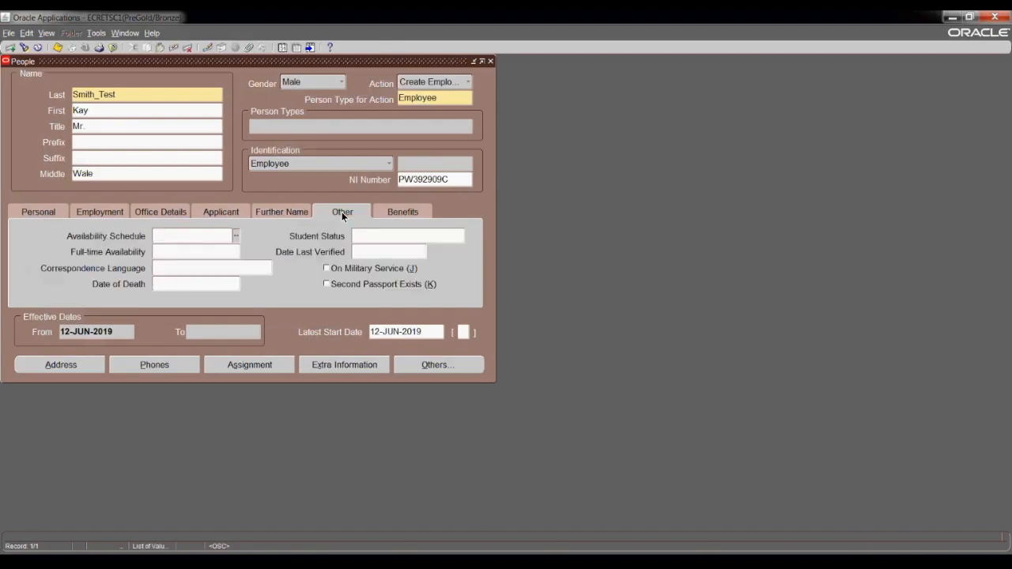
click(236, 237)
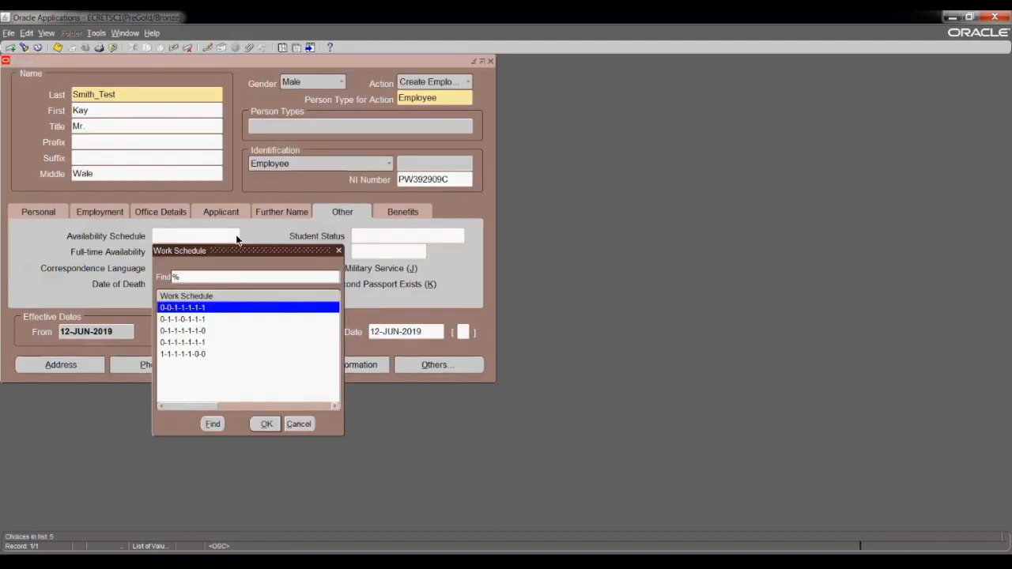
click(299, 424)
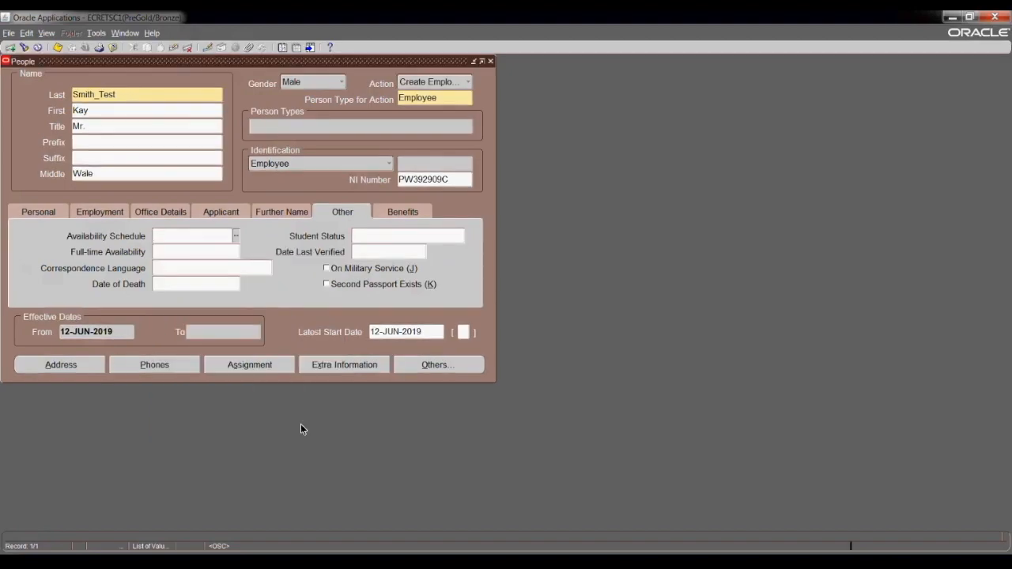
click(201, 252)
click(389, 209)
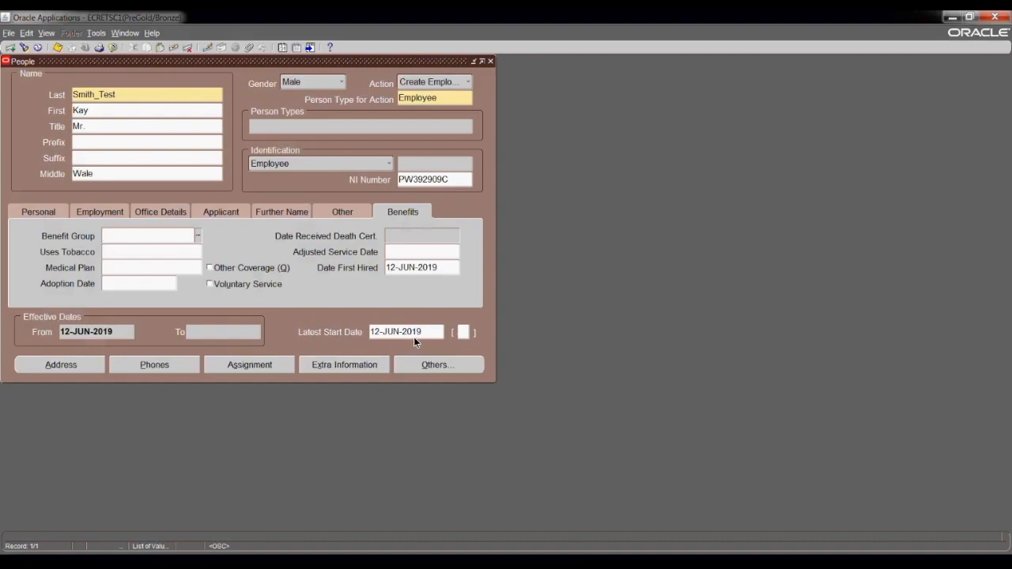
Enter 12-JUN-2009 as the Adjusted Service Date, then delete it so the field is blank.
click(403, 254)
text(-JUN-20)
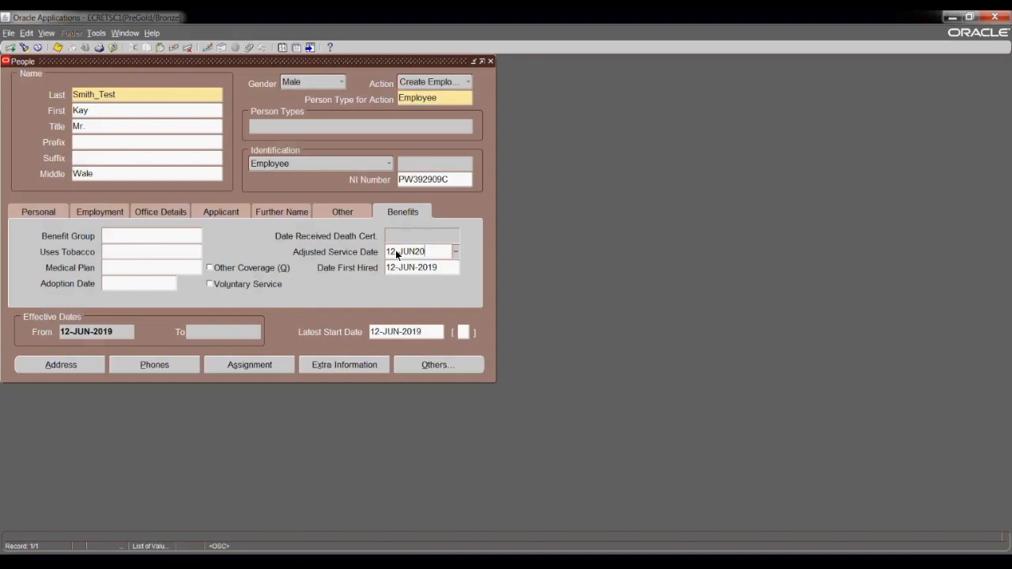
text(09)
key(Tab)
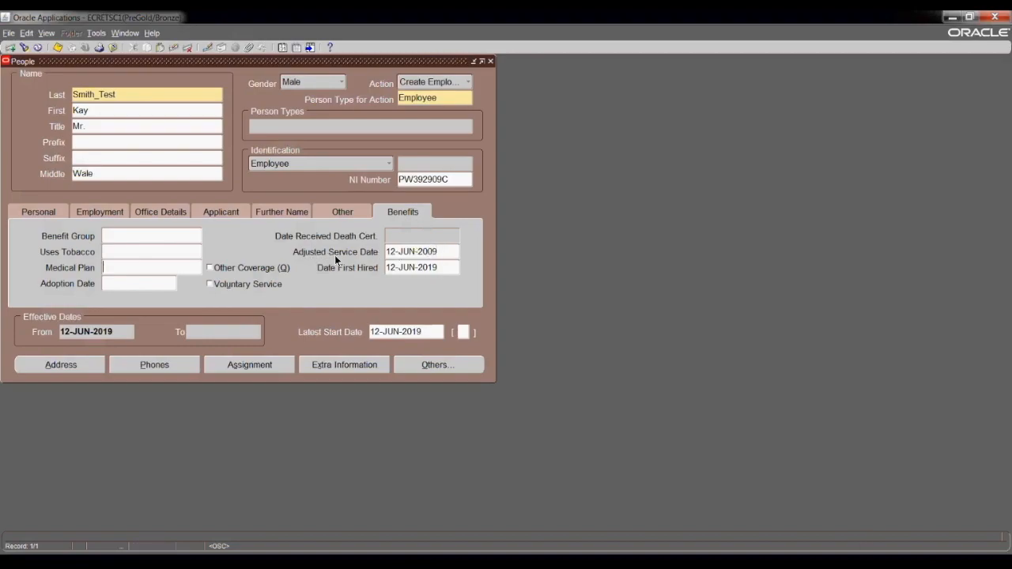
click(446, 253)
key(Delete)
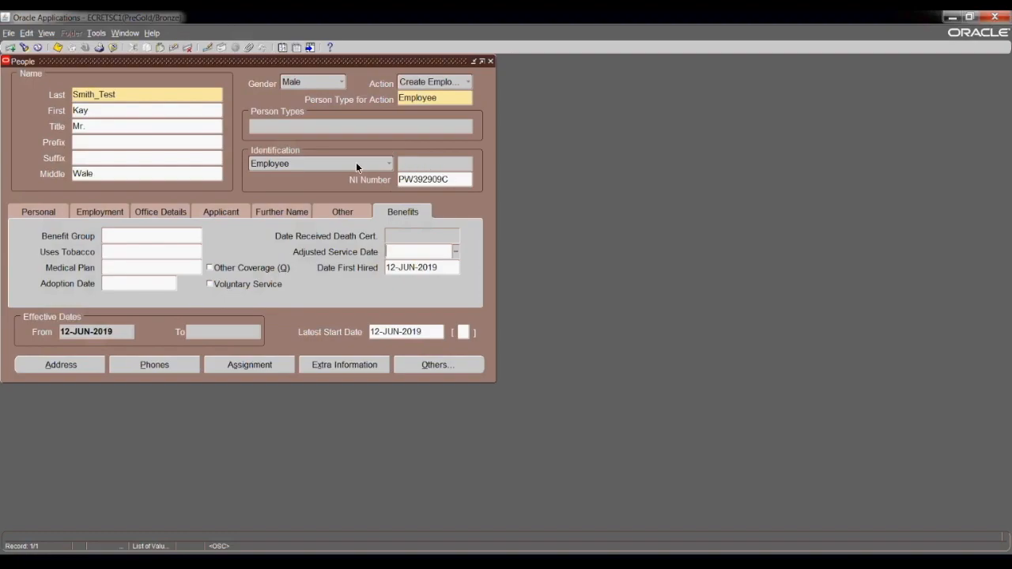
Save the new People record so it becomes an Employee with a generated employee number.
click(56, 49)
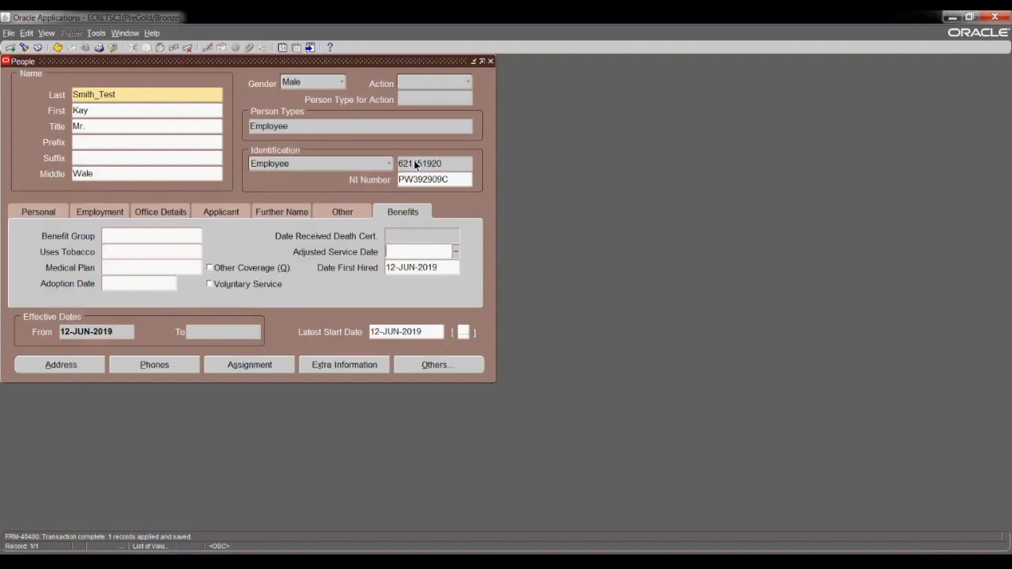
click(71, 365)
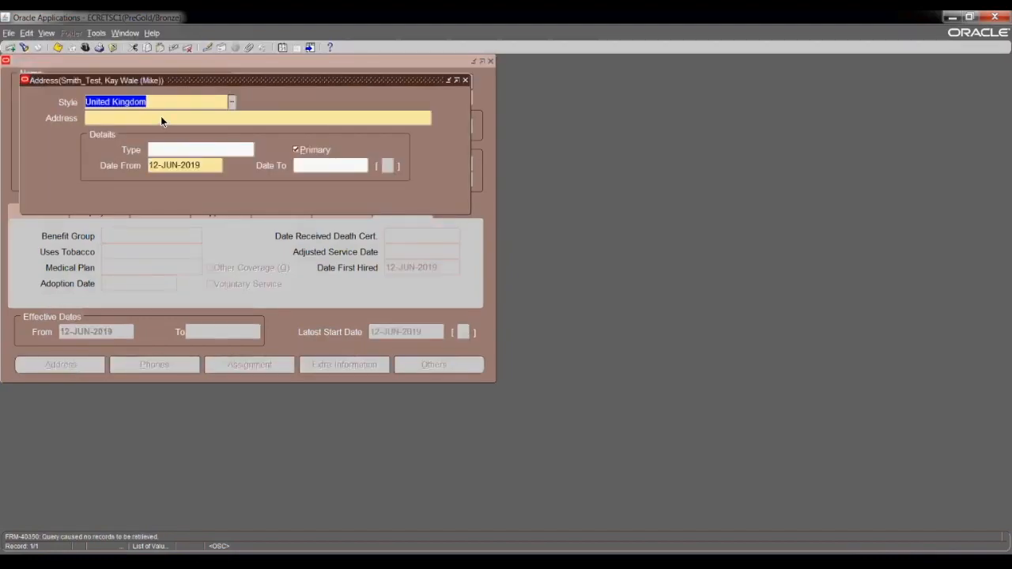
click(160, 117)
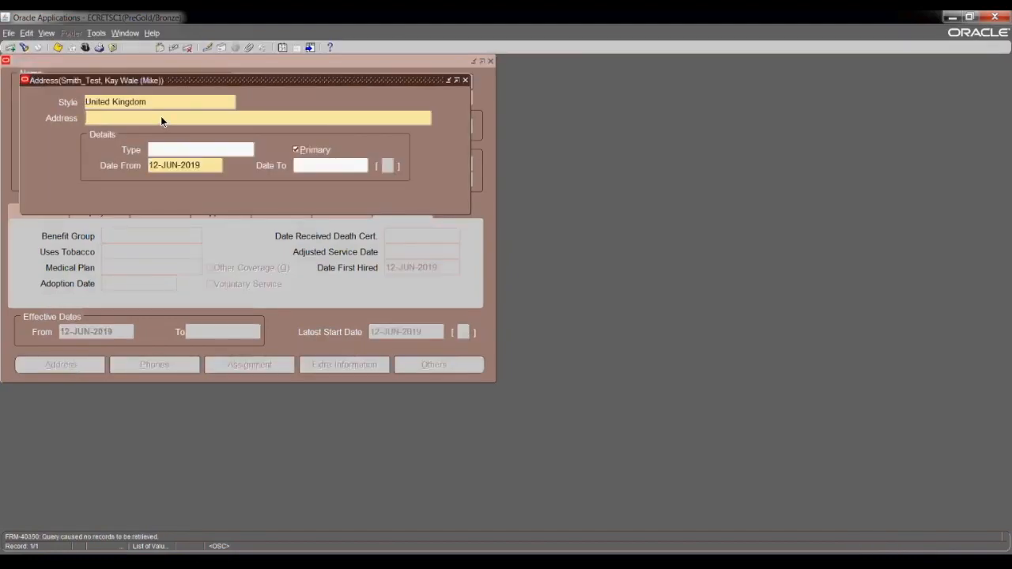
click(362, 227)
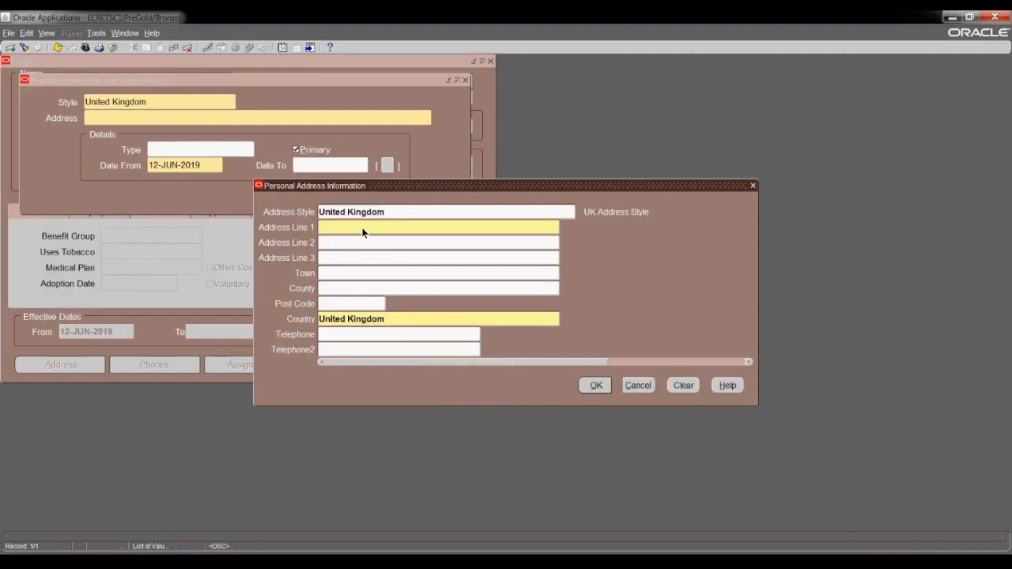
text(Dart)
key(BackSpace)
key(BackSpace)
key(BackSpace)
key(BackSpace)
text(Lon d)
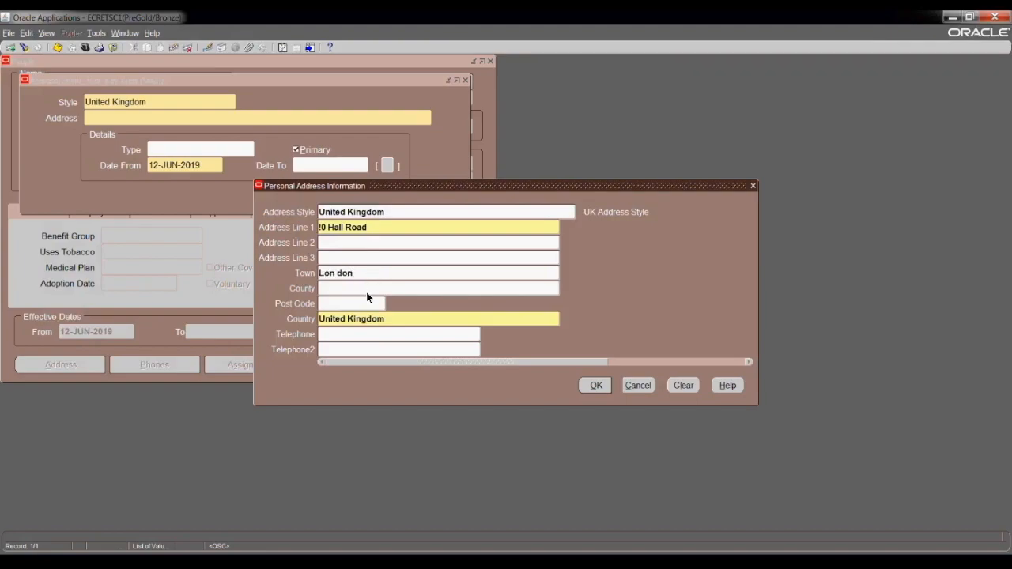
text(on)
Choose Yorkshire as the address county from the UK counties list.
click(386, 288)
click(563, 290)
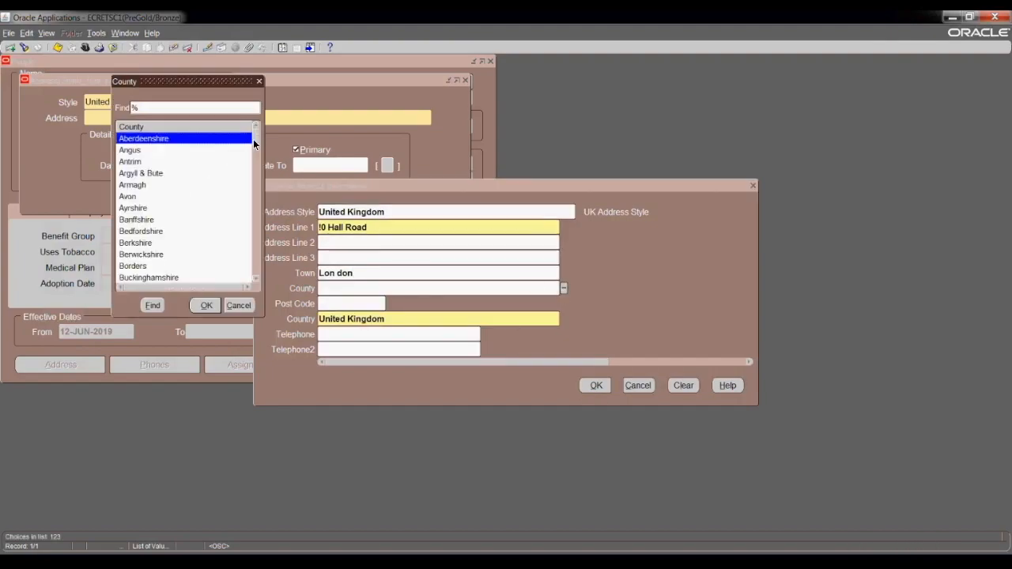
drag(253, 139, 255, 279)
click(177, 276)
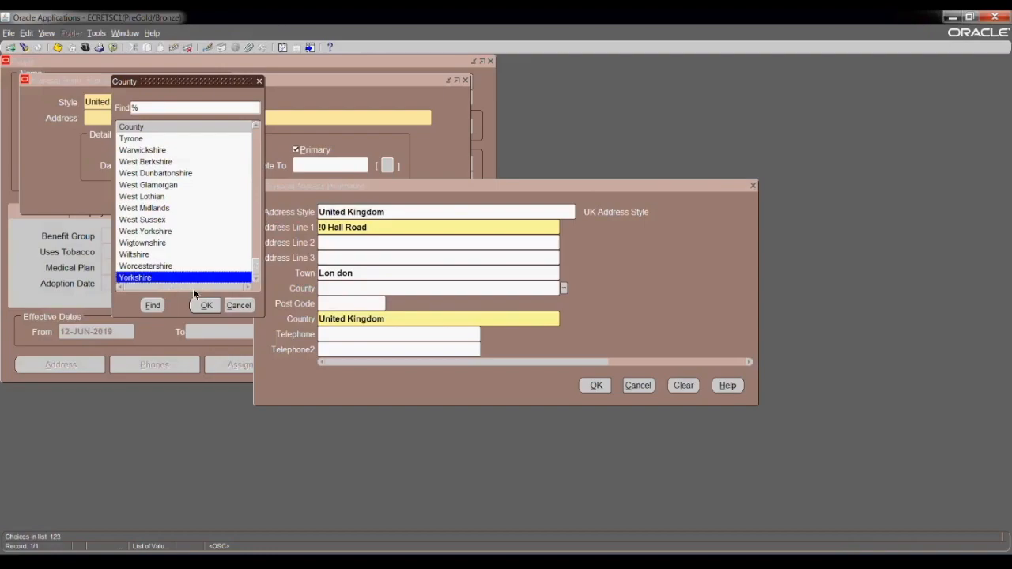
click(205, 306)
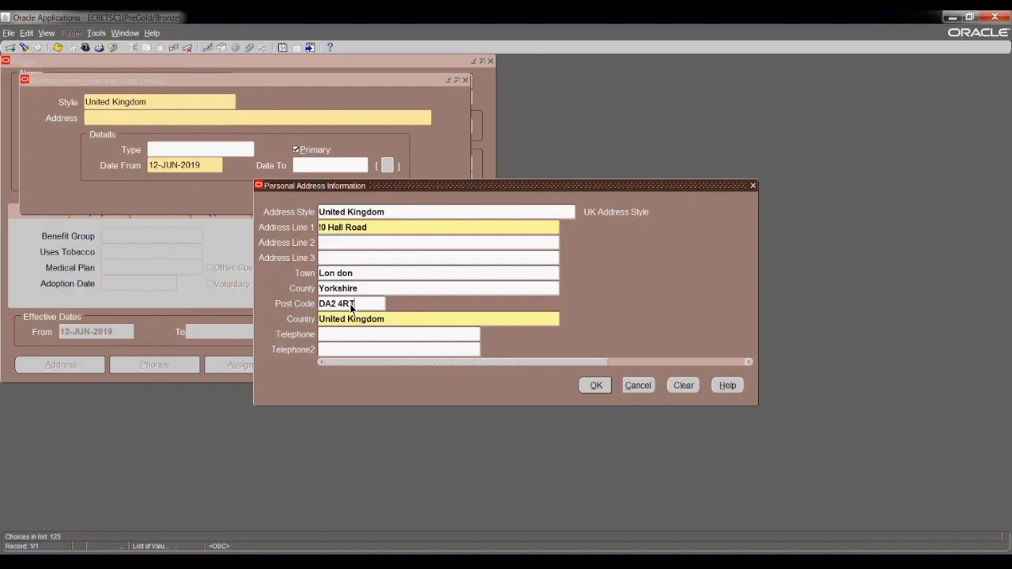
Finish the address with post code DA2 4RT and accept the completed UK address.
key(Tab)
click(349, 332)
click(595, 385)
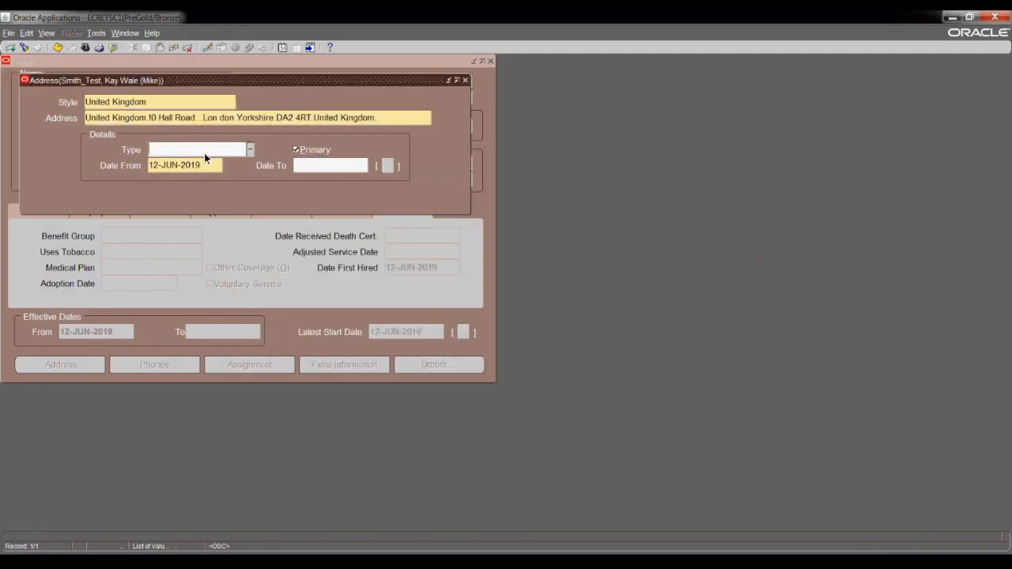
Set the address type to Primary Home Country Address, save it, and close the Address window.
click(250, 150)
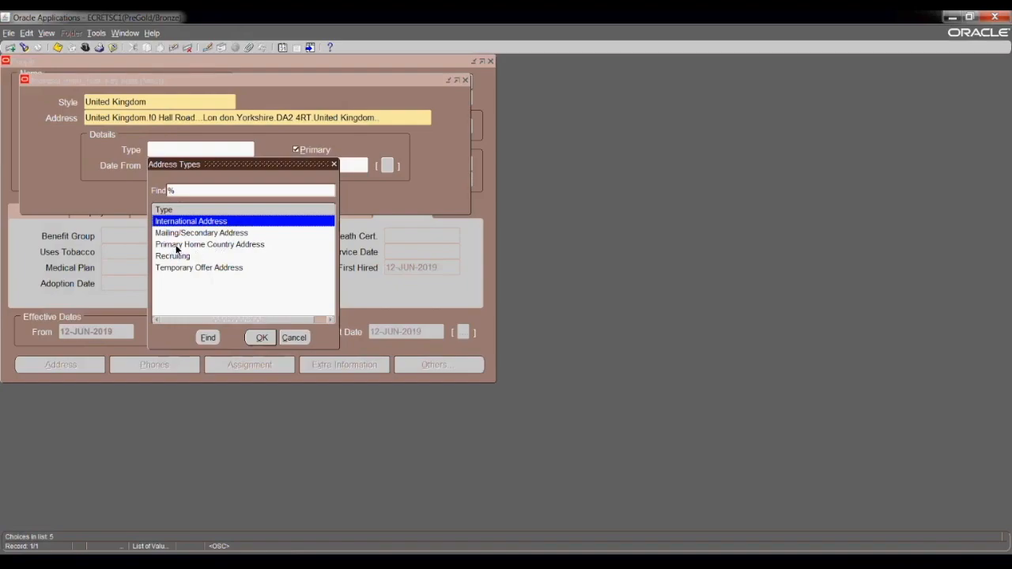
click(223, 243)
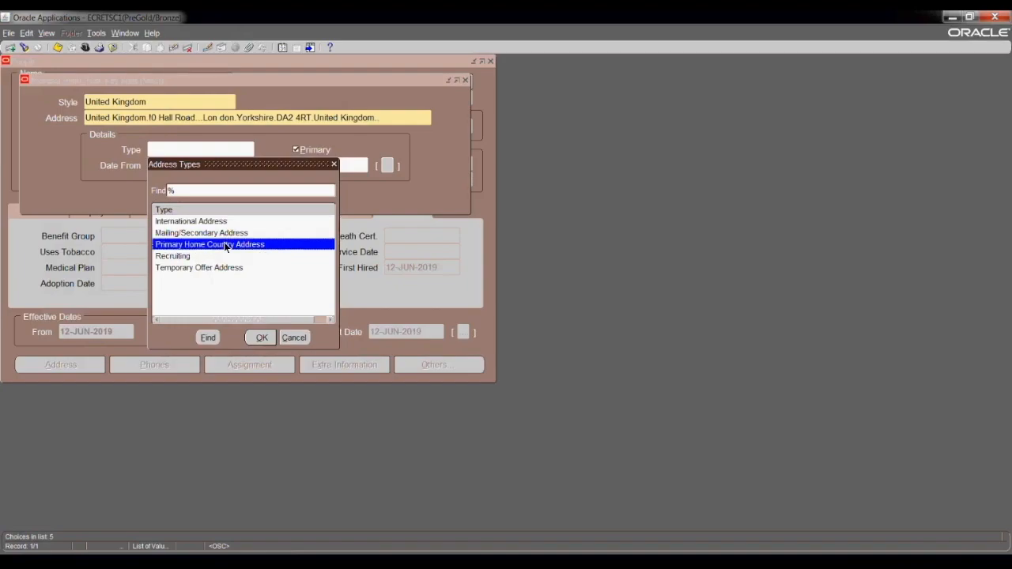
click(263, 338)
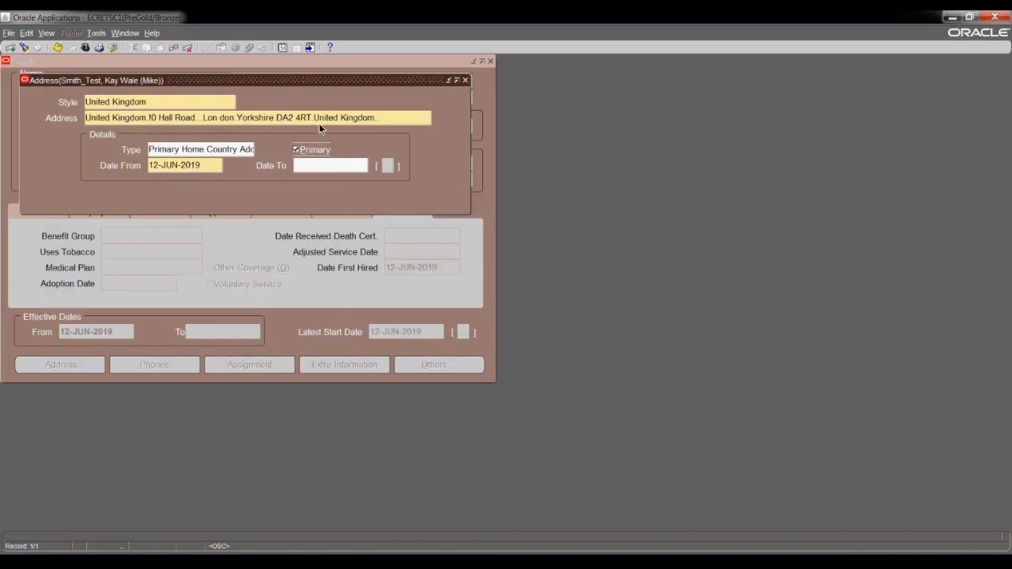
click(58, 47)
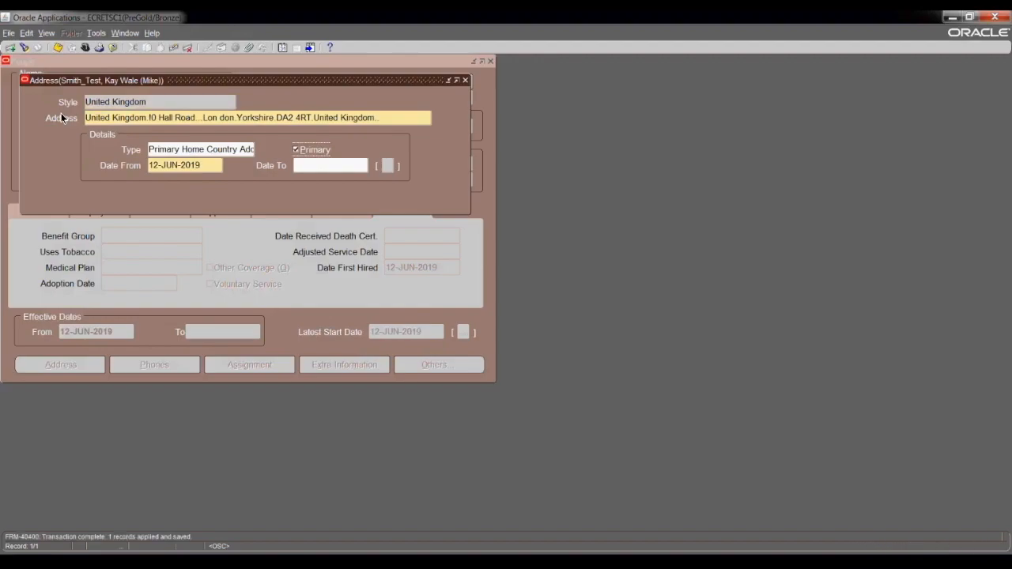
click(465, 79)
click(155, 364)
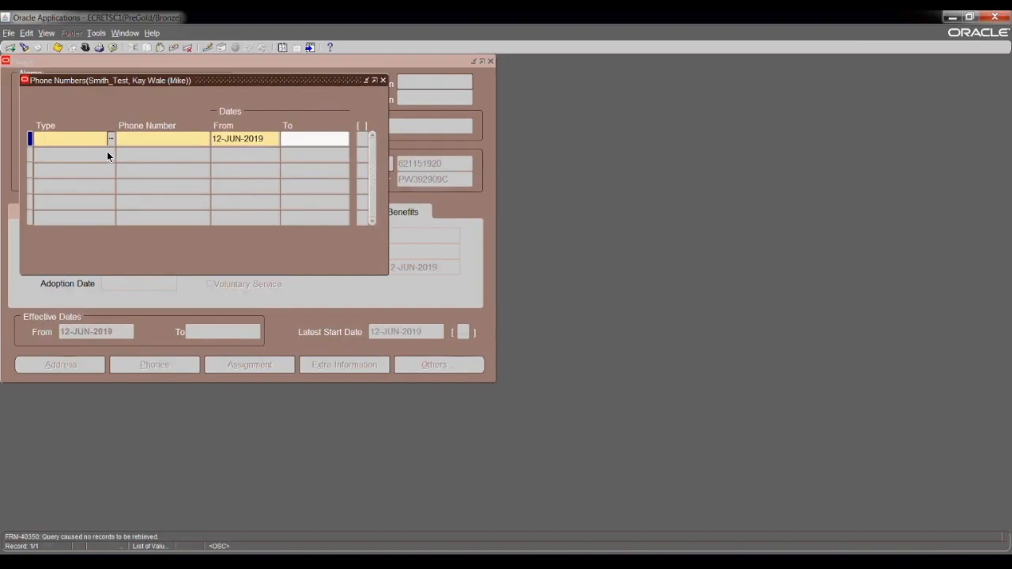
Add the employee's mobile number with phone type Personal Mobile.
click(112, 138)
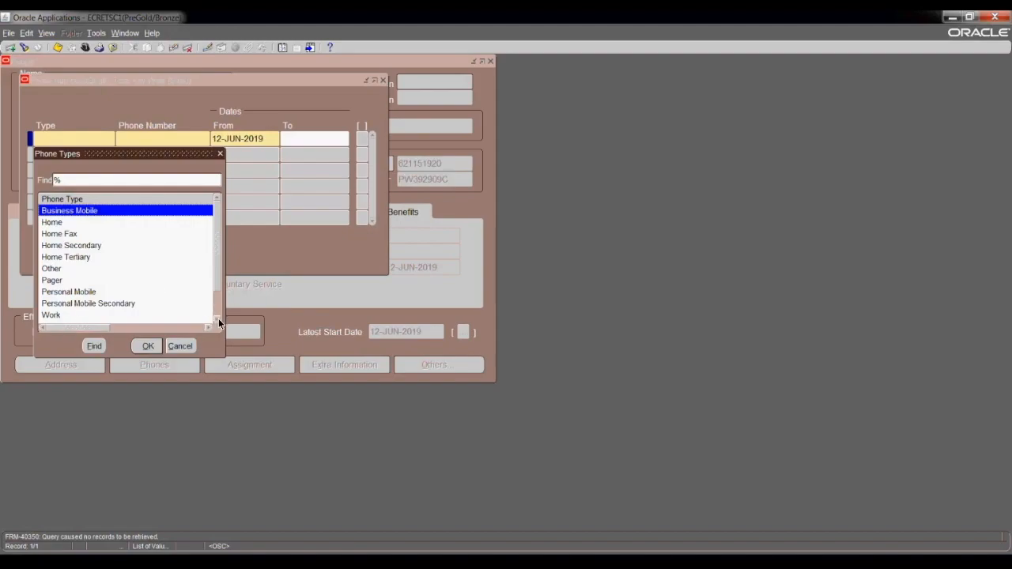
click(219, 322)
click(219, 321)
click(219, 322)
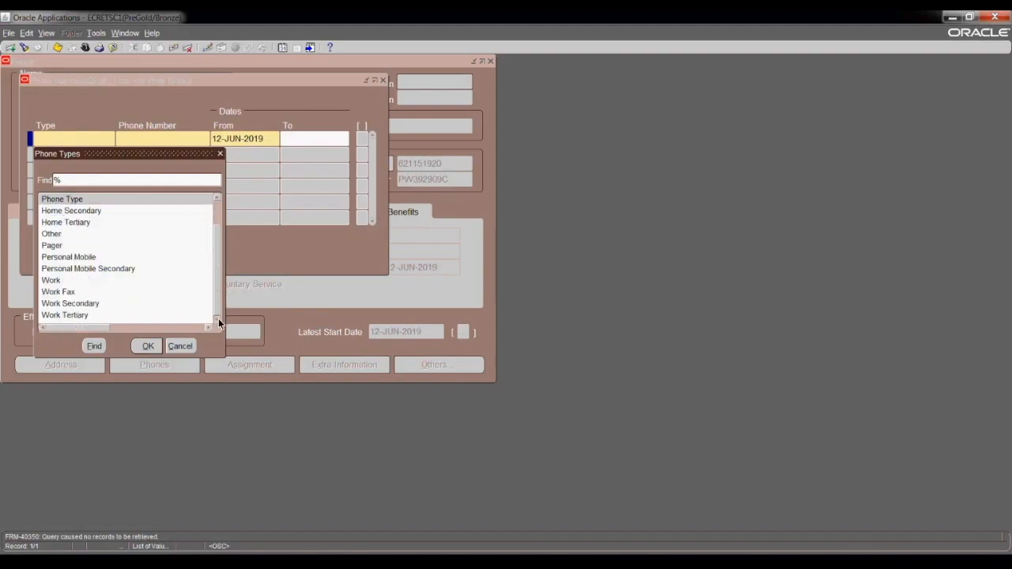
click(80, 258)
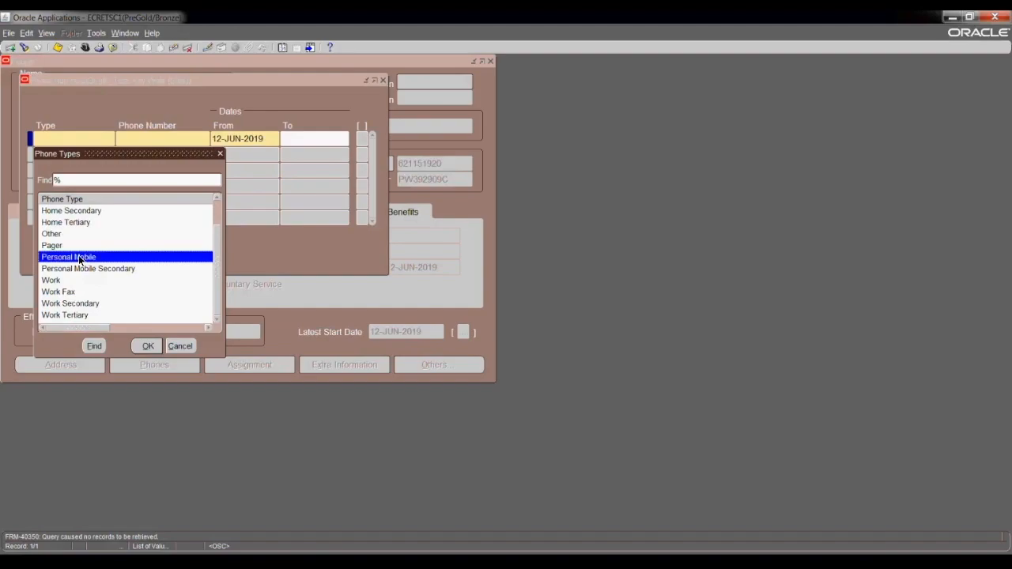
click(150, 346)
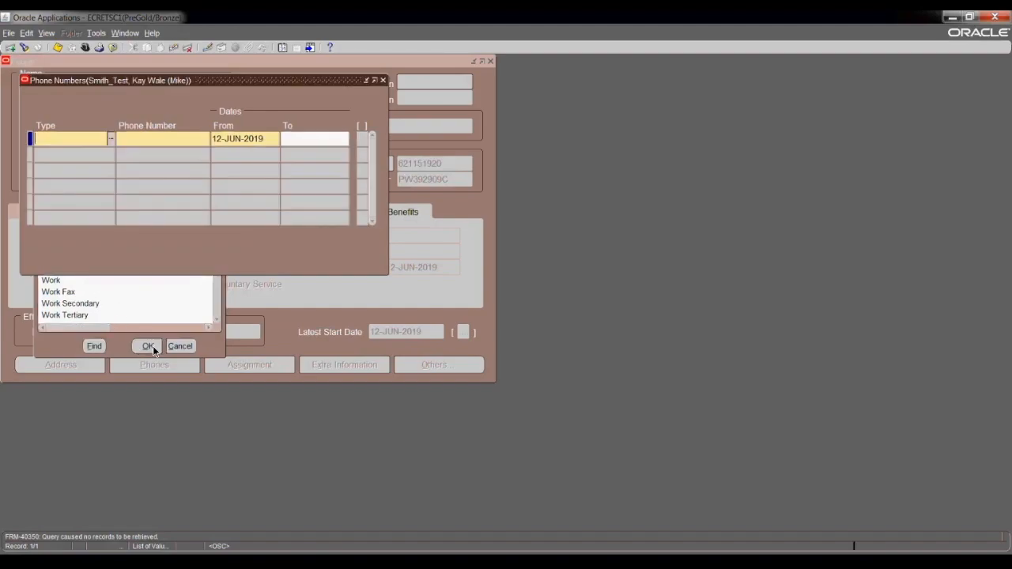
click(133, 145)
text(079999)
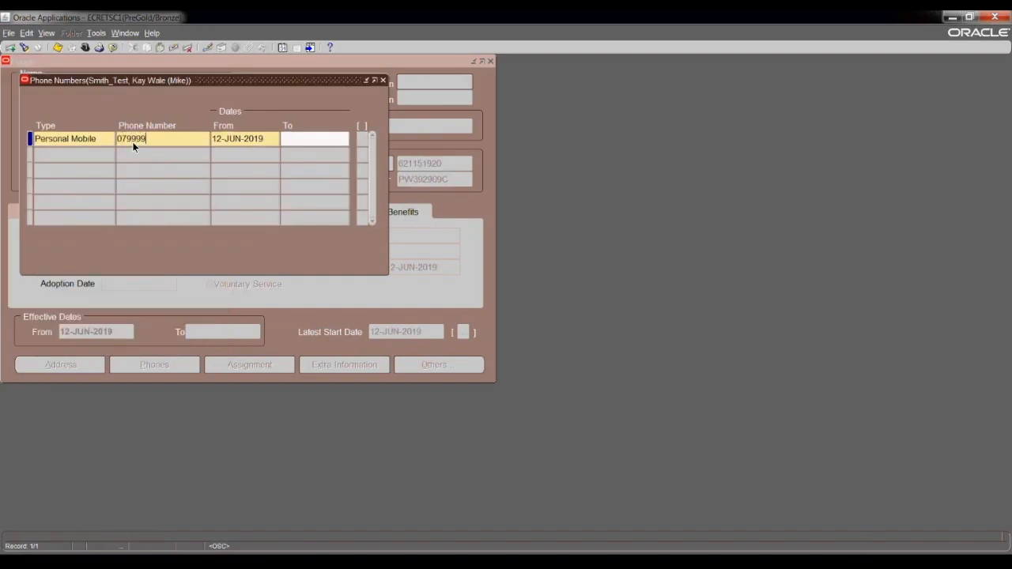
text(999999)
Add a Business Mobile number, save both phone records, and close the phone list.
click(81, 154)
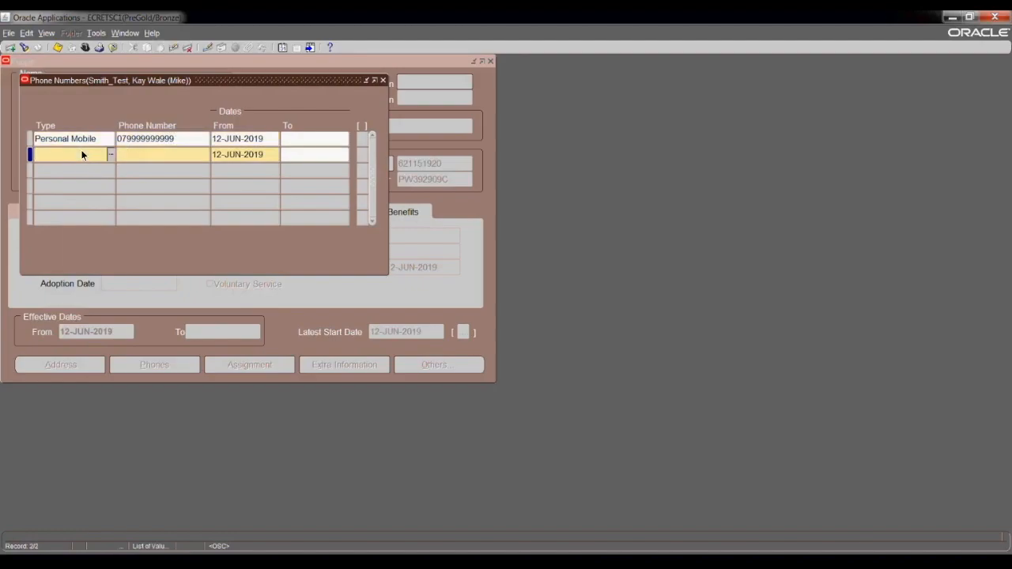
text(Business Mobile)
click(132, 156)
text(017666666666)
click(58, 47)
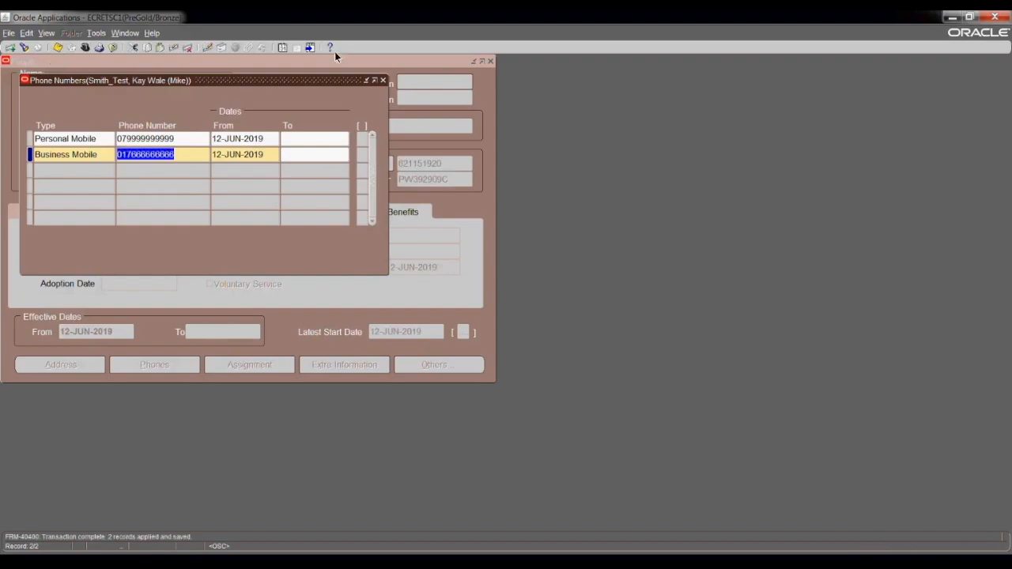
click(383, 82)
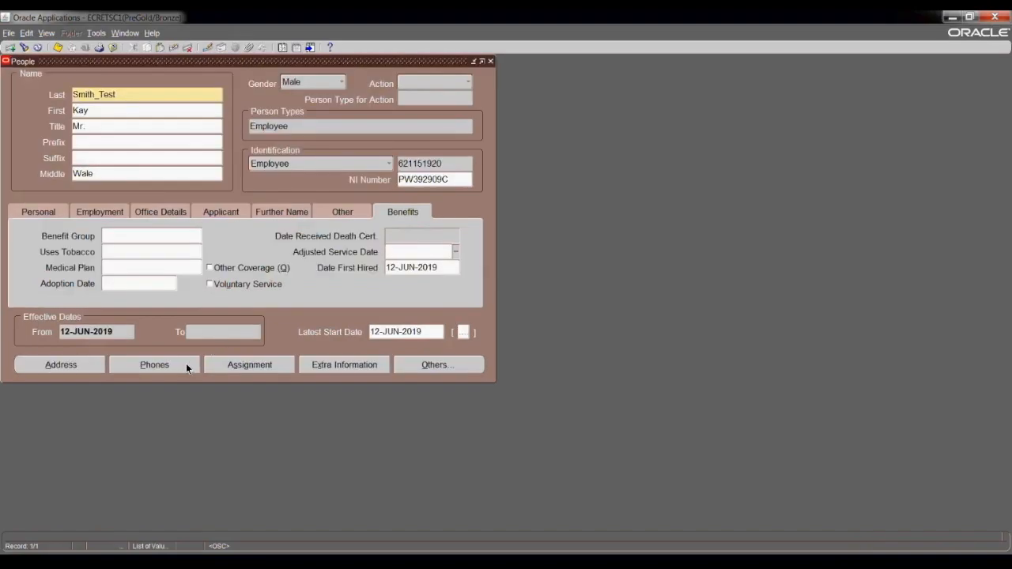
Open the Others navigation options, enlarge the list, and select Contact.
click(422, 364)
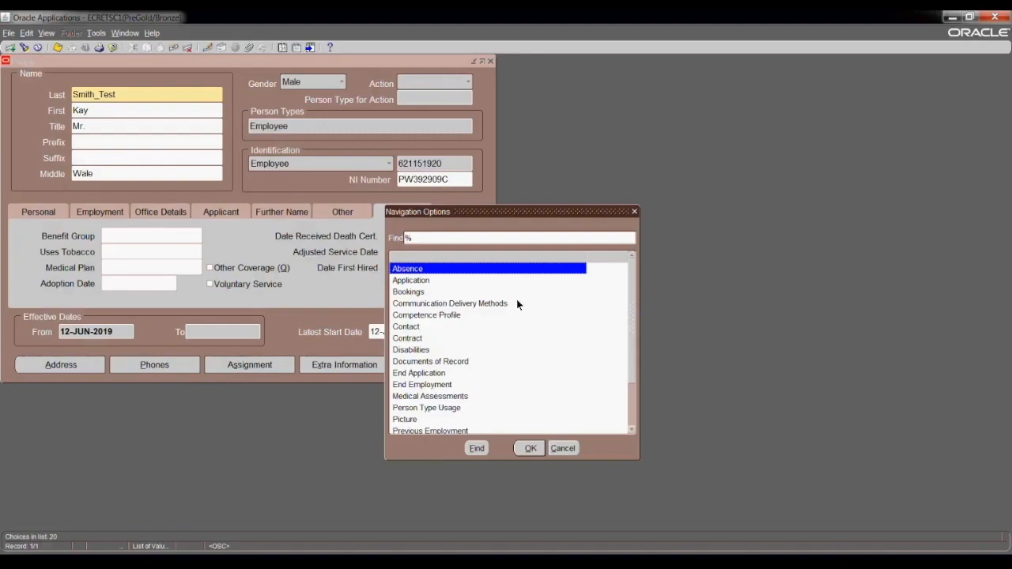
drag(546, 210, 618, 132)
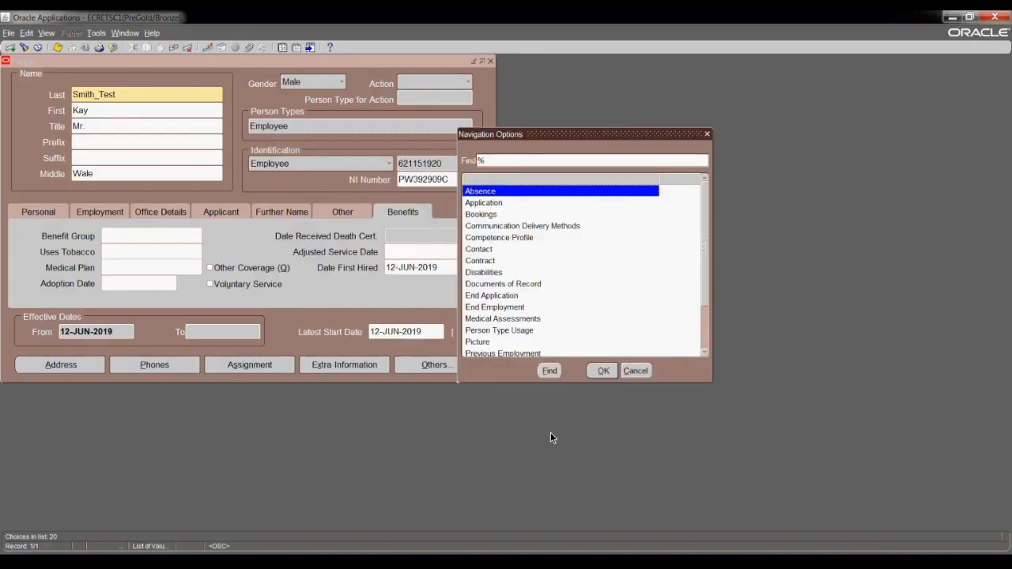
drag(576, 385, 570, 507)
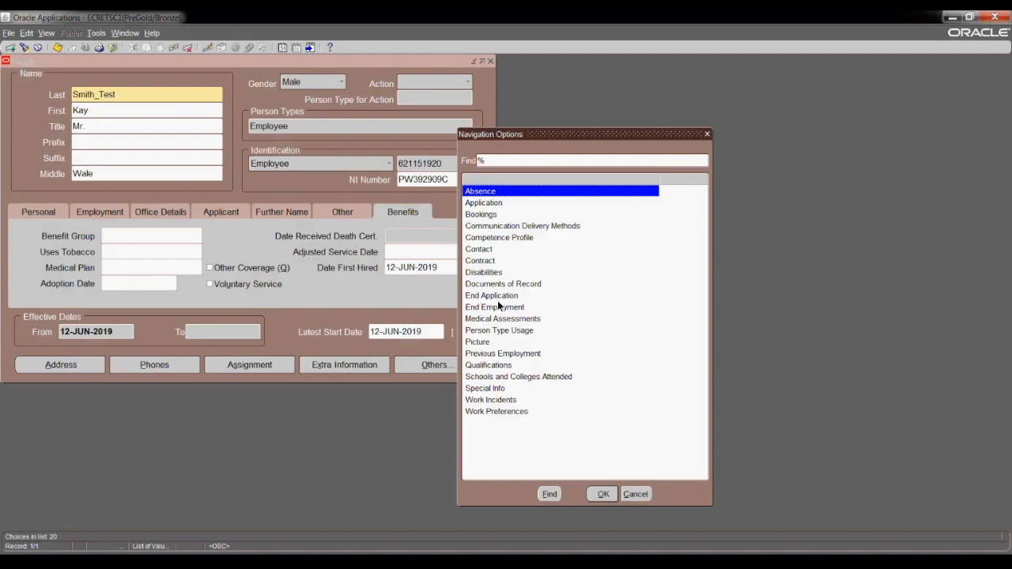
click(480, 251)
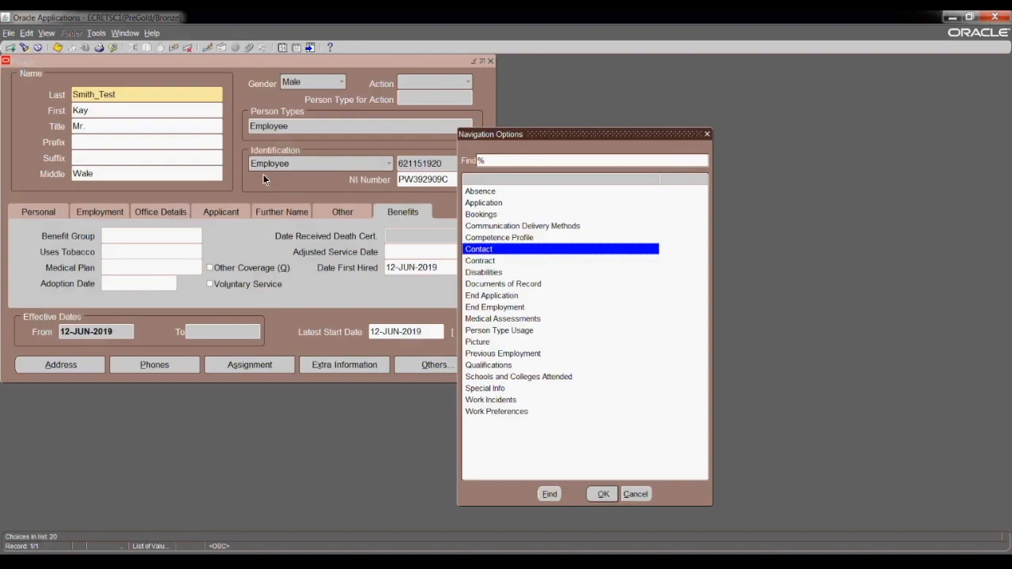
Create a contact with the contact's last name, first name, and title Mrs.
click(596, 494)
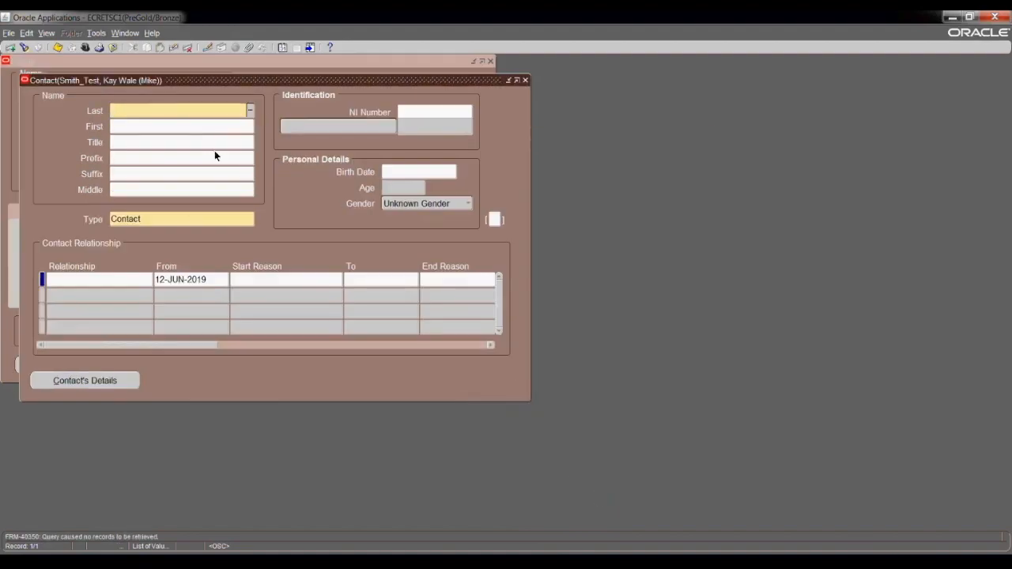
text(Smith)
text(_Test)
click(184, 126)
text(Linda)
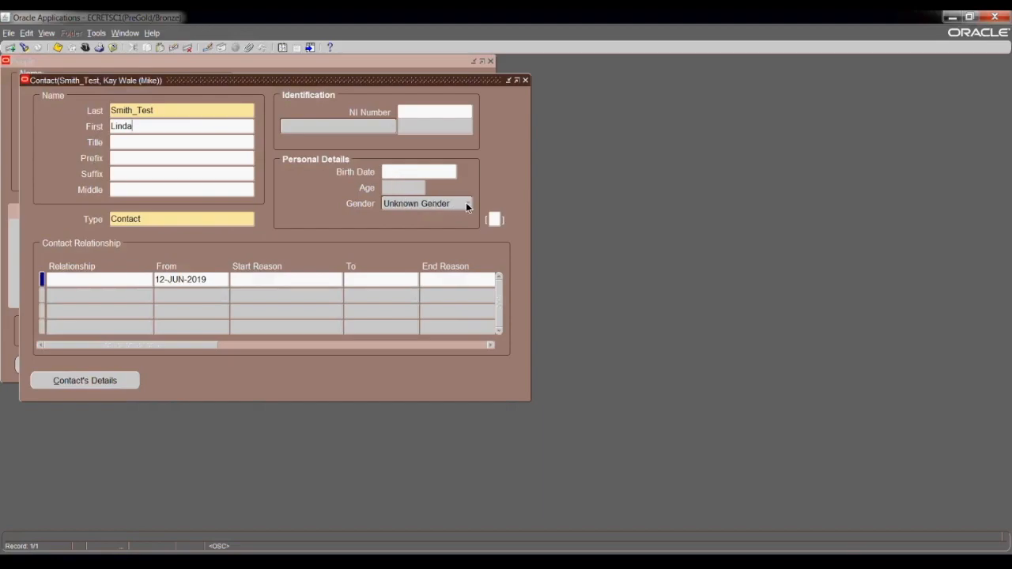
click(166, 143)
text(mrs)
key(Tab)
Set the contact's relationship to Spouse and save the contact.
click(130, 279)
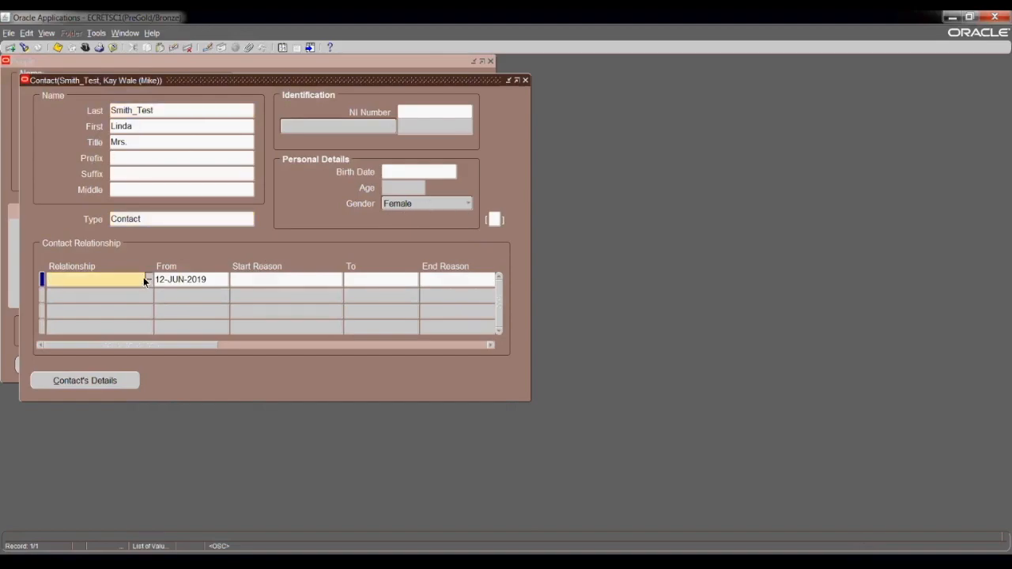
click(149, 279)
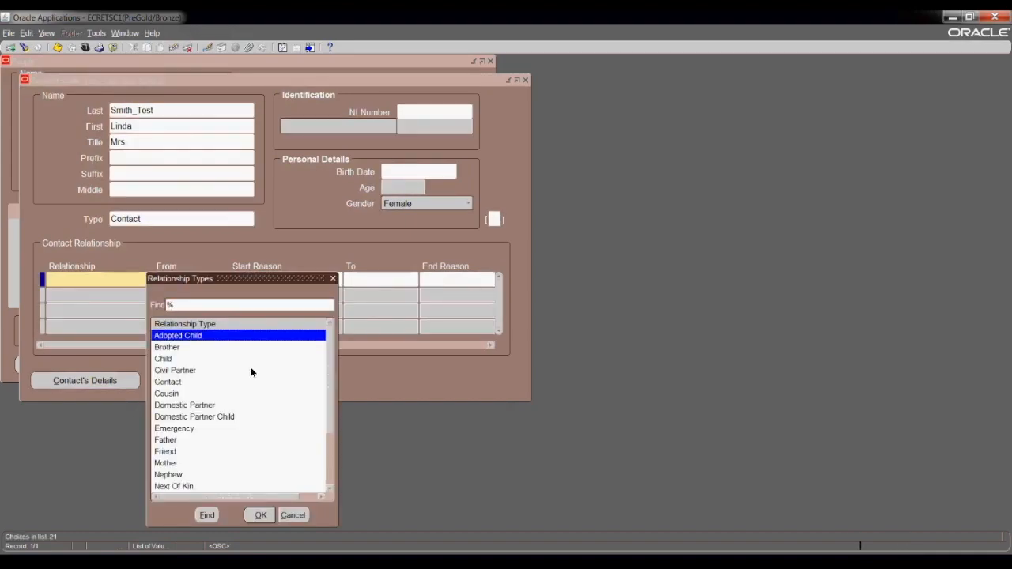
drag(330, 377, 326, 441)
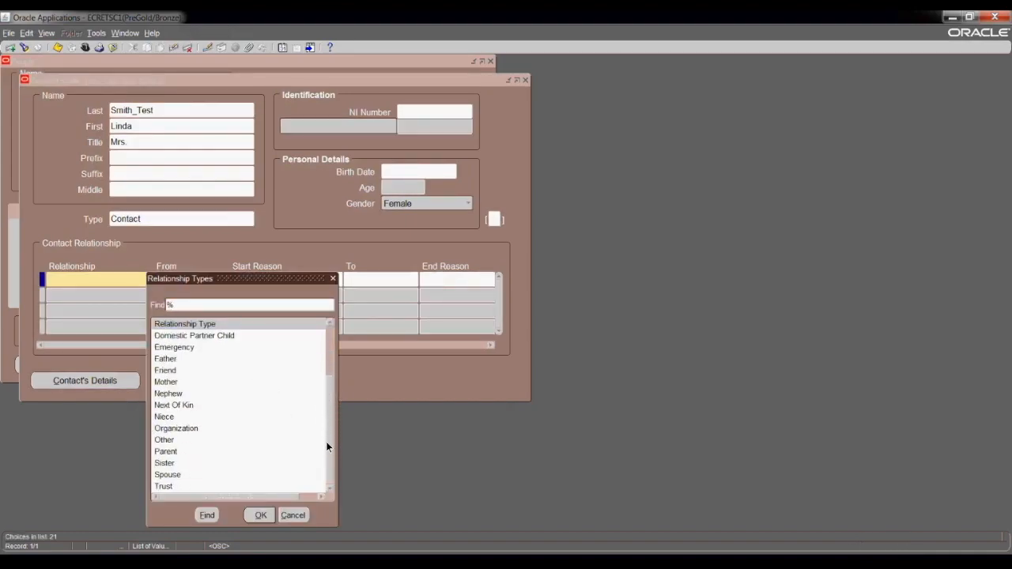
click(186, 475)
click(260, 515)
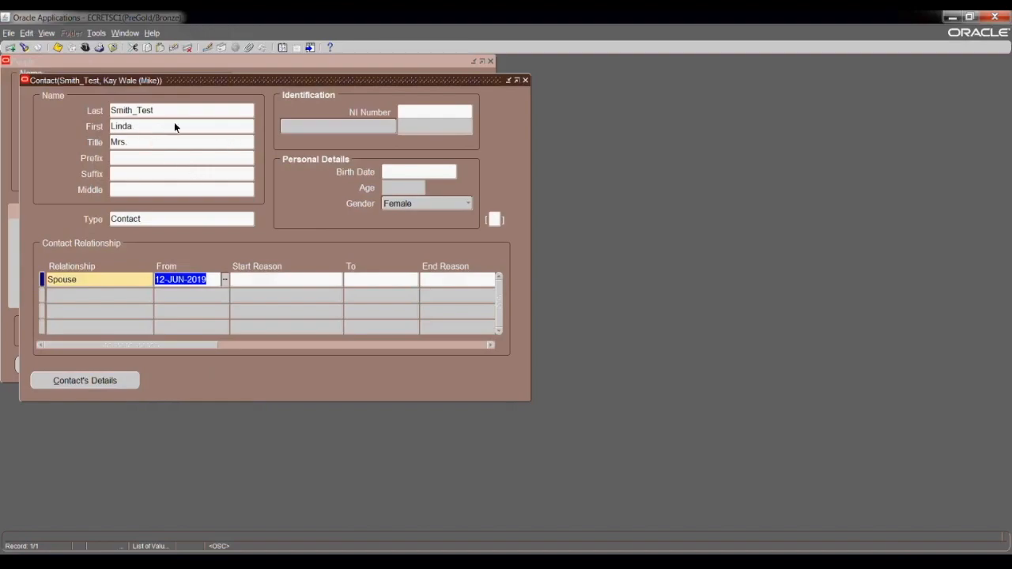
click(59, 49)
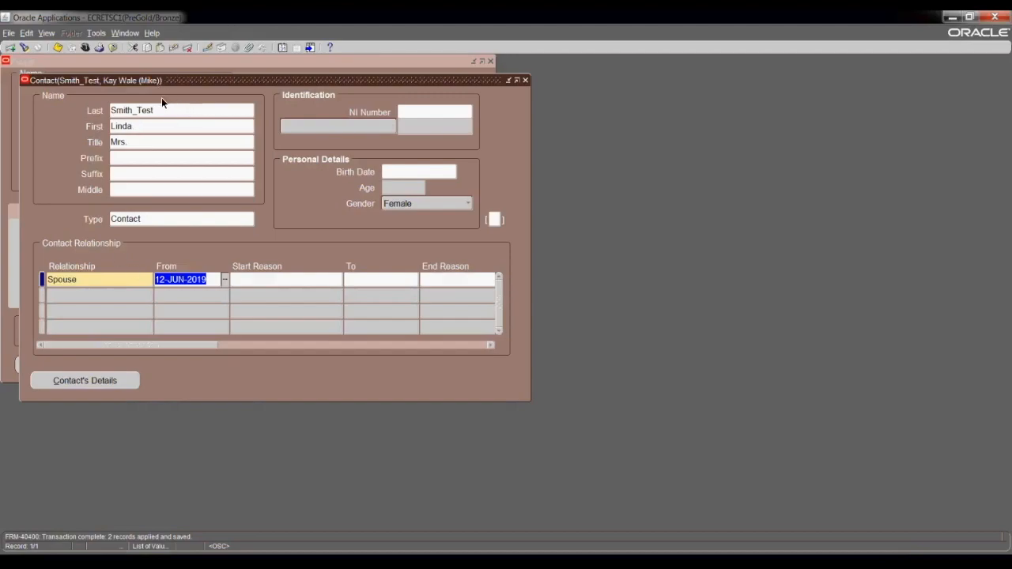
double_click(128, 111)
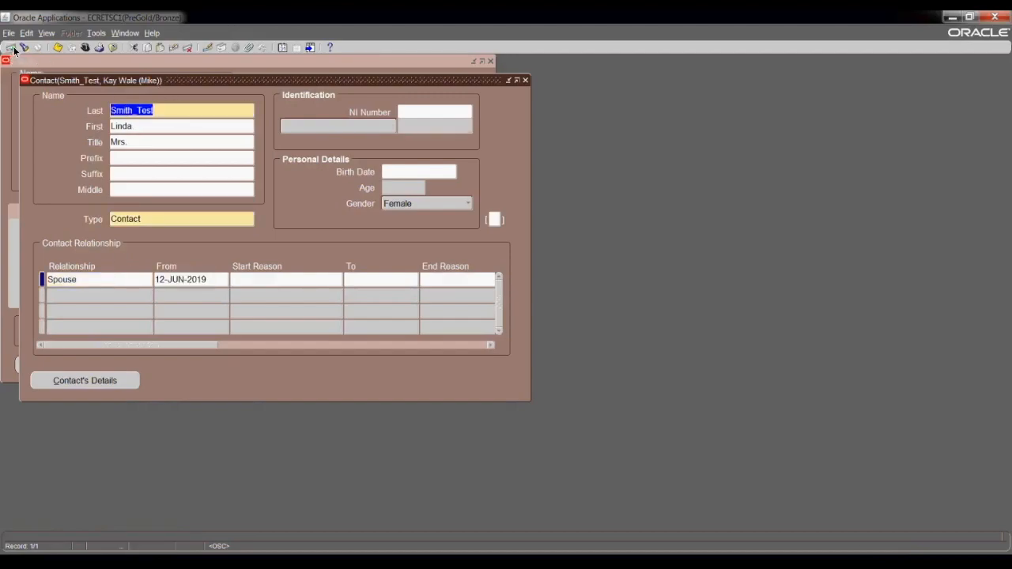
Start a new contact record and enter the contact's last name, first name and title Mr.
click(11, 48)
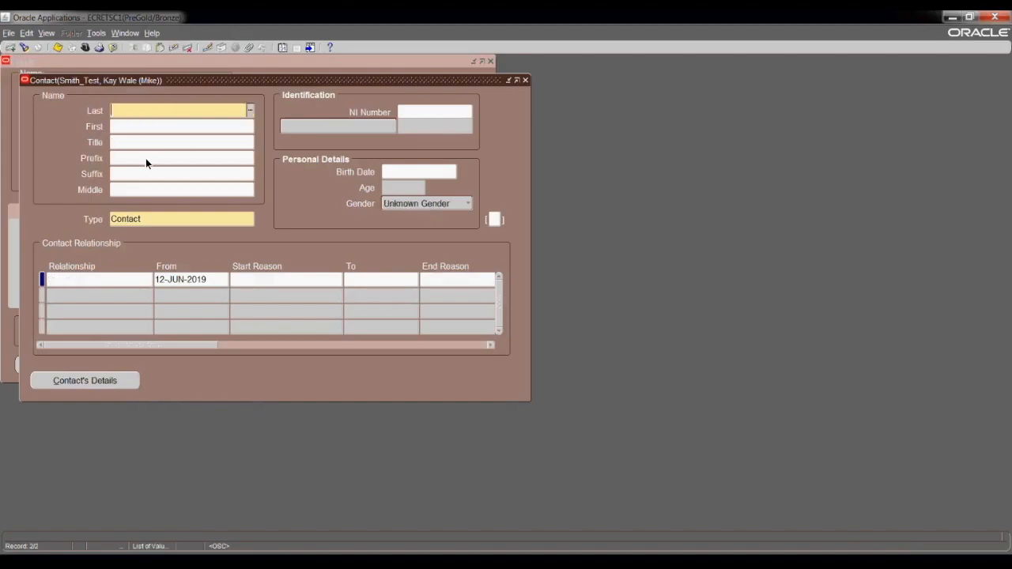
text(Smith)
text())
text(Test)
click(155, 127)
text(Ayo)
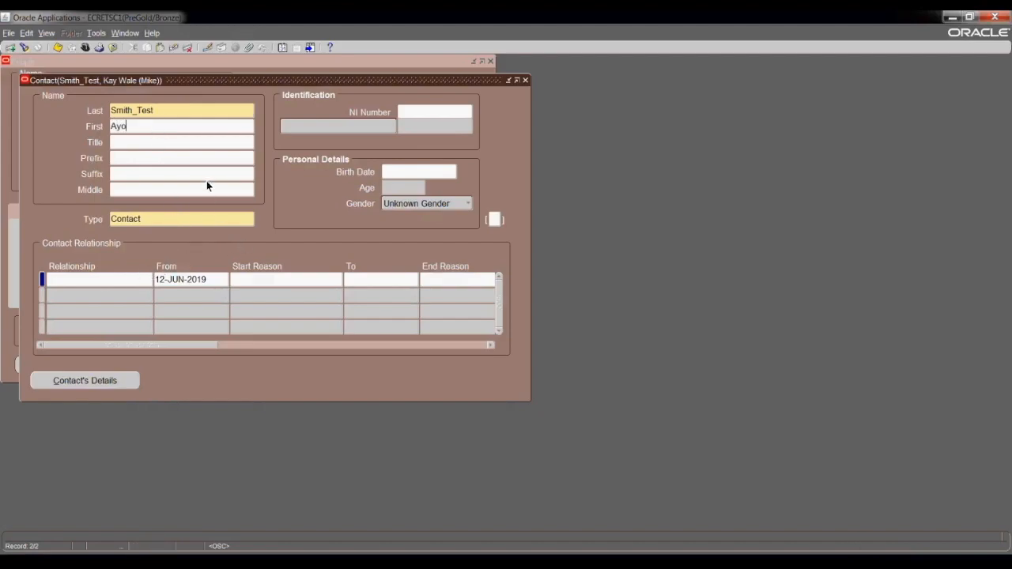
click(171, 141)
text(mr)
key(Tab)
key(Return)
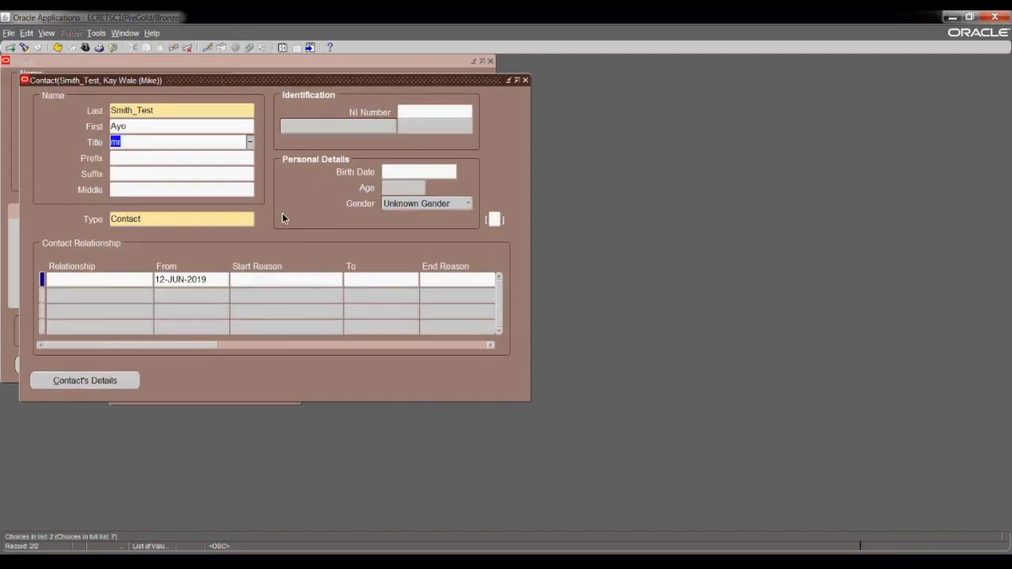
Set the contact's relationship to Child, save, and close the Contact window.
click(125, 280)
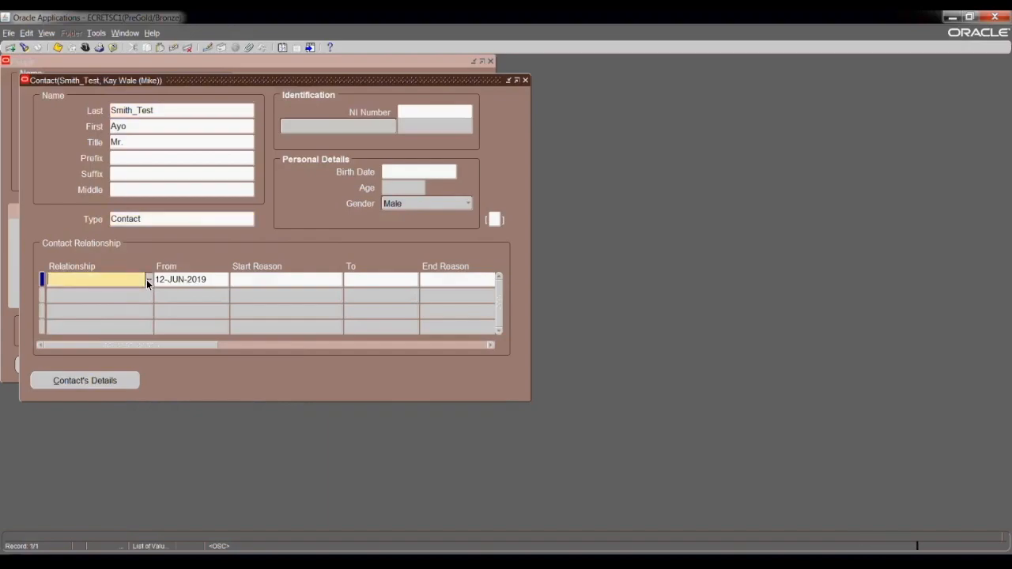
click(147, 280)
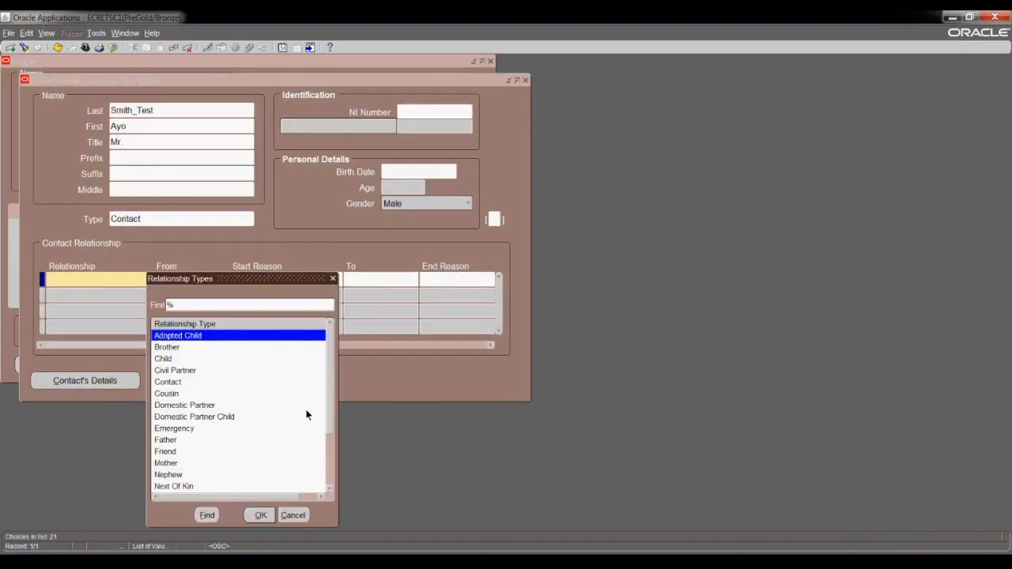
click(190, 358)
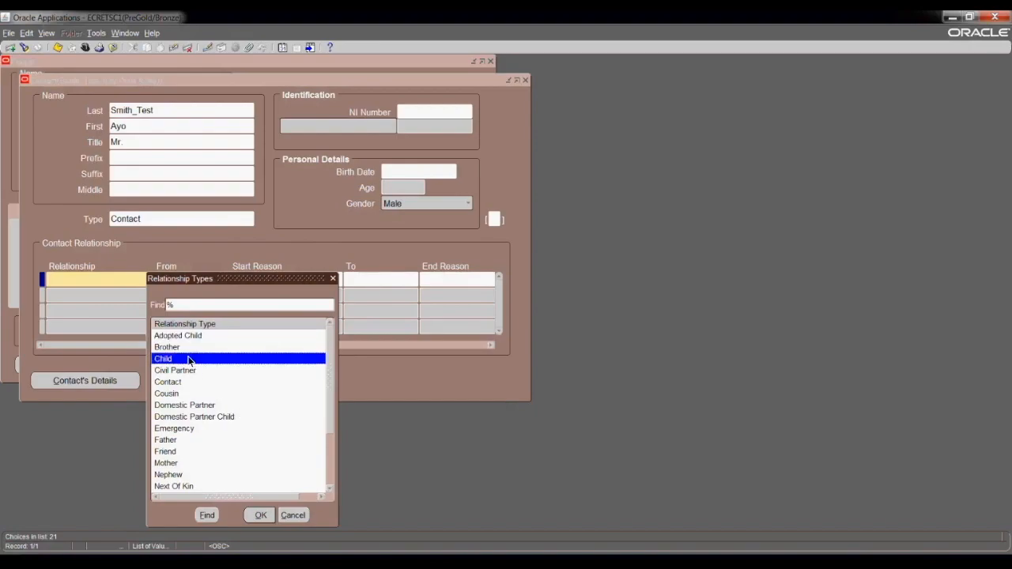
click(261, 515)
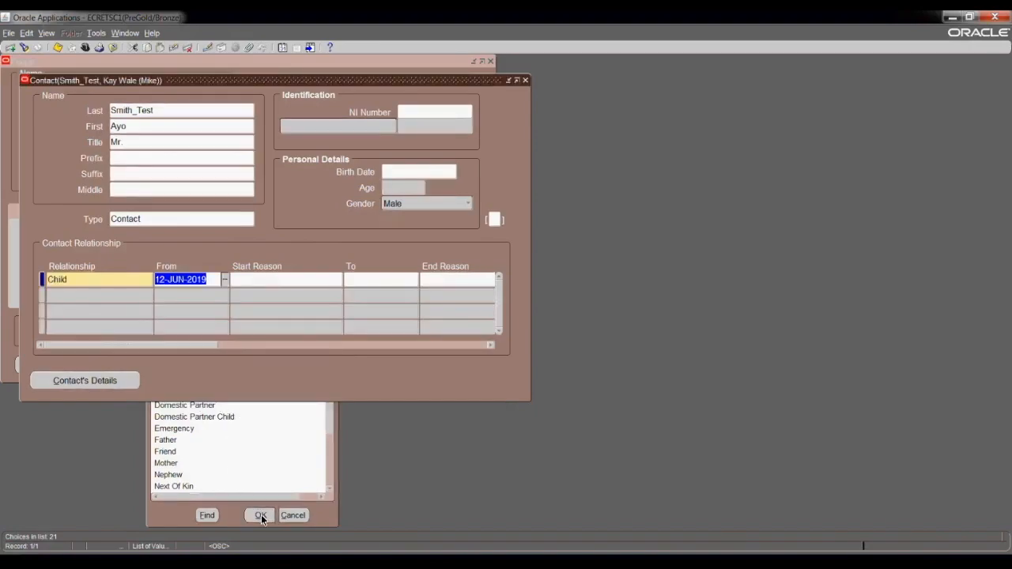
click(57, 48)
drag(423, 81, 432, 128)
click(535, 128)
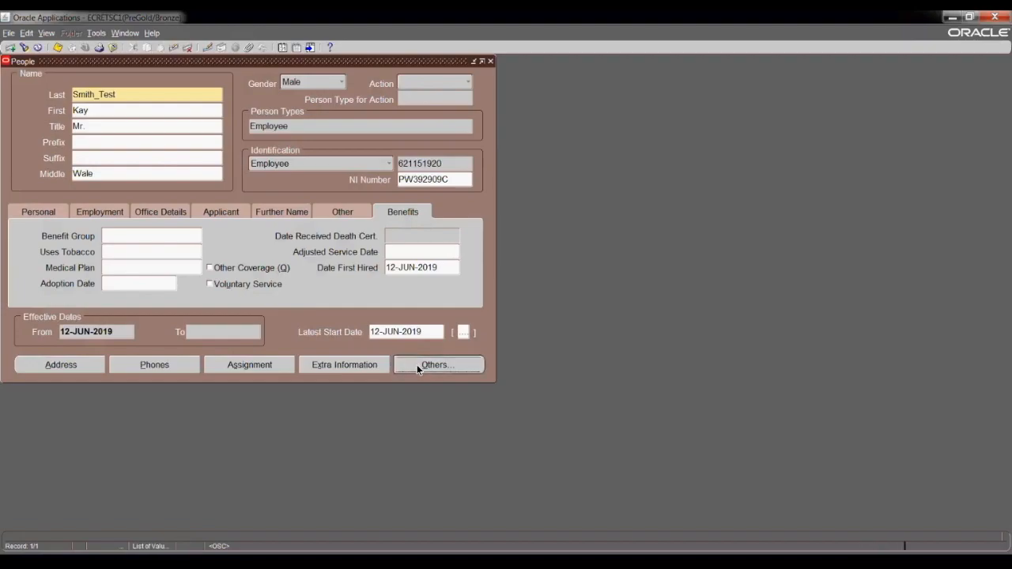
click(417, 364)
drag(523, 209, 646, 121)
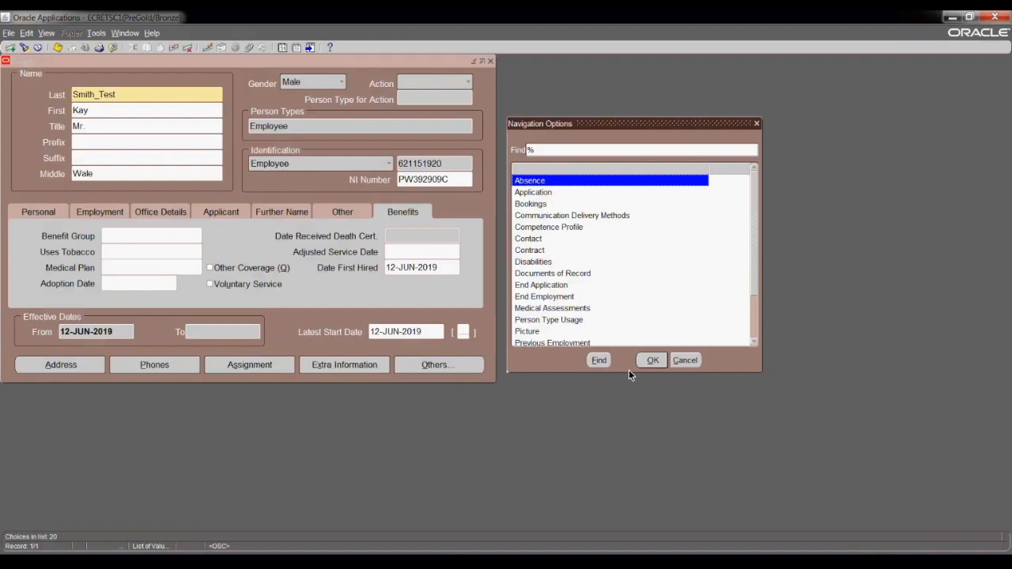
drag(629, 369, 622, 474)
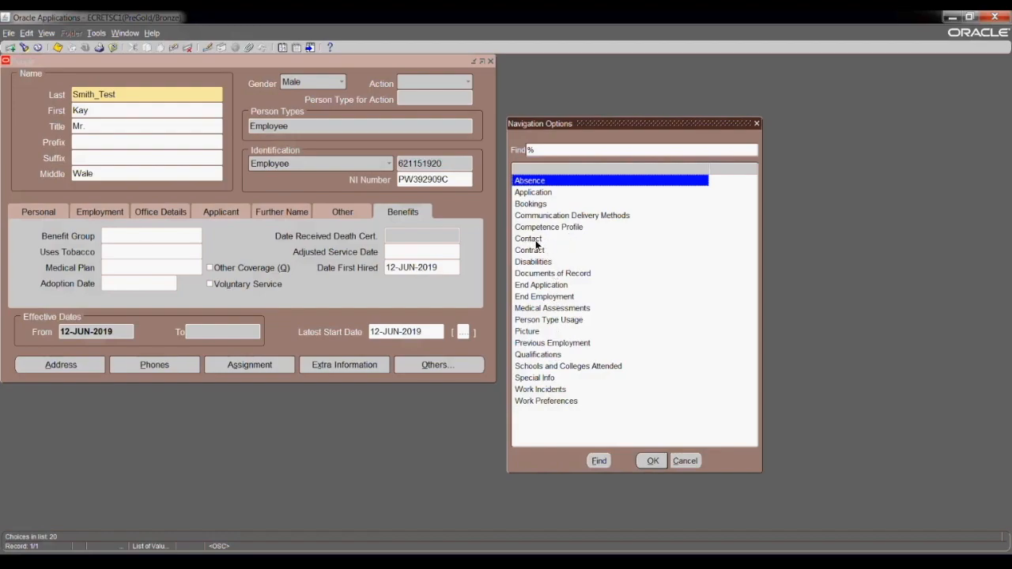
click(686, 459)
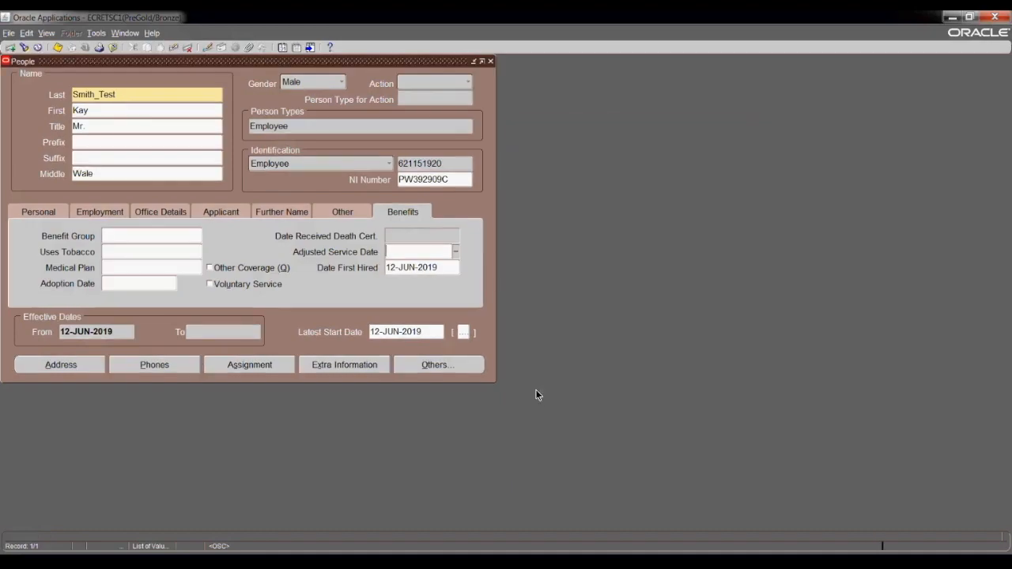
In Extra Person Information, view Global Work Permits and Global Project Information details without saving.
click(334, 366)
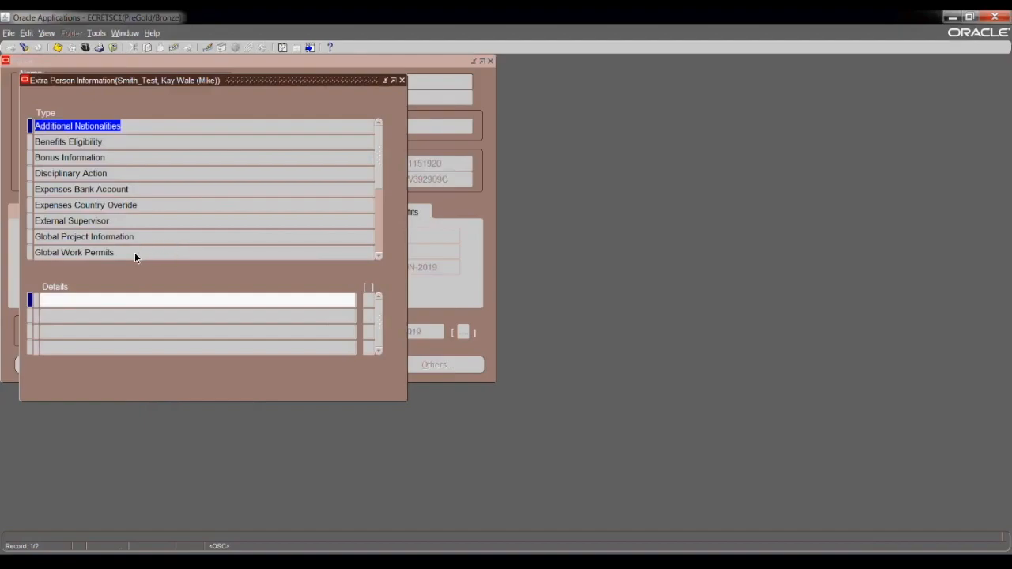
click(112, 252)
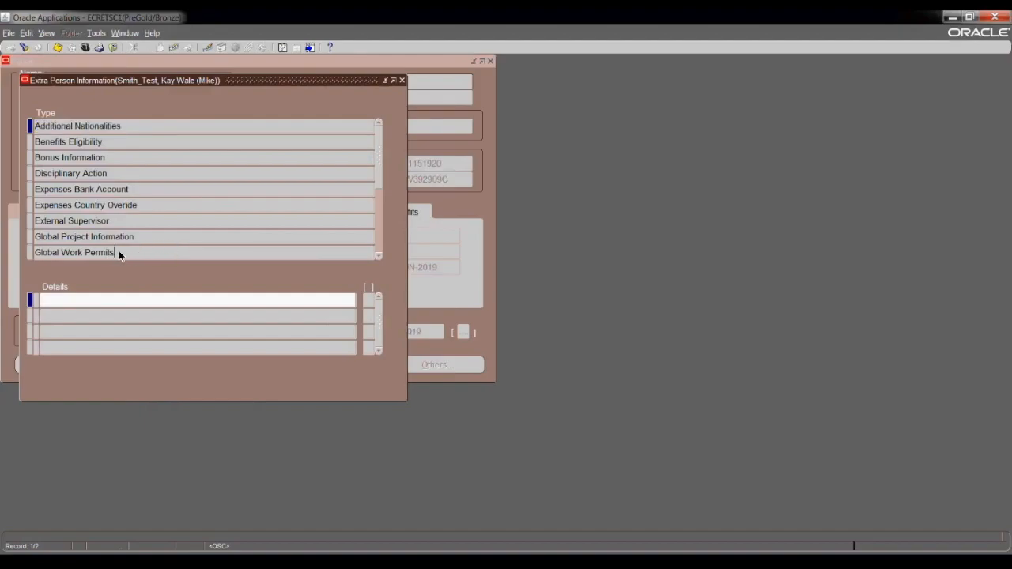
click(155, 303)
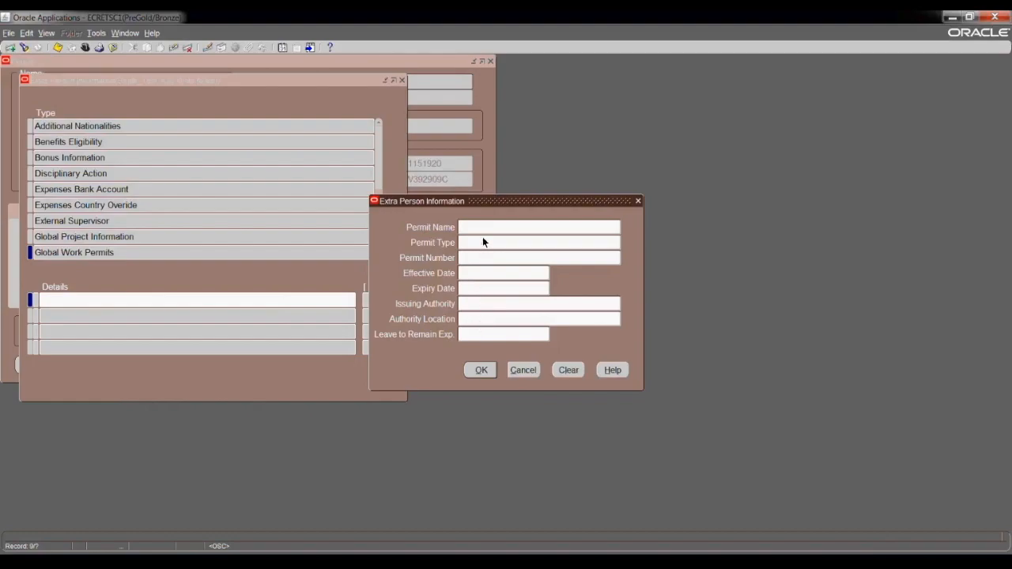
click(519, 369)
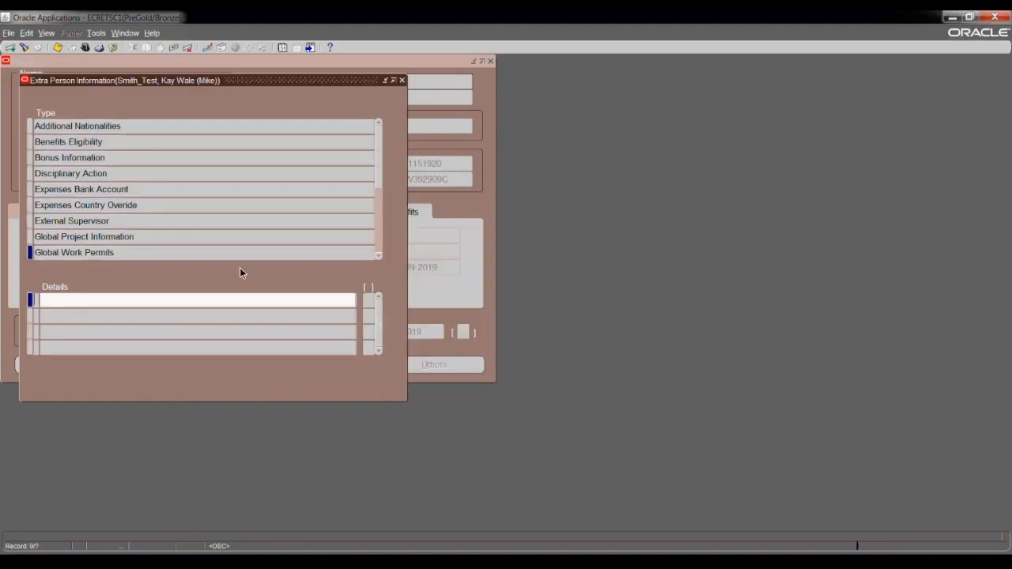
click(136, 234)
click(138, 303)
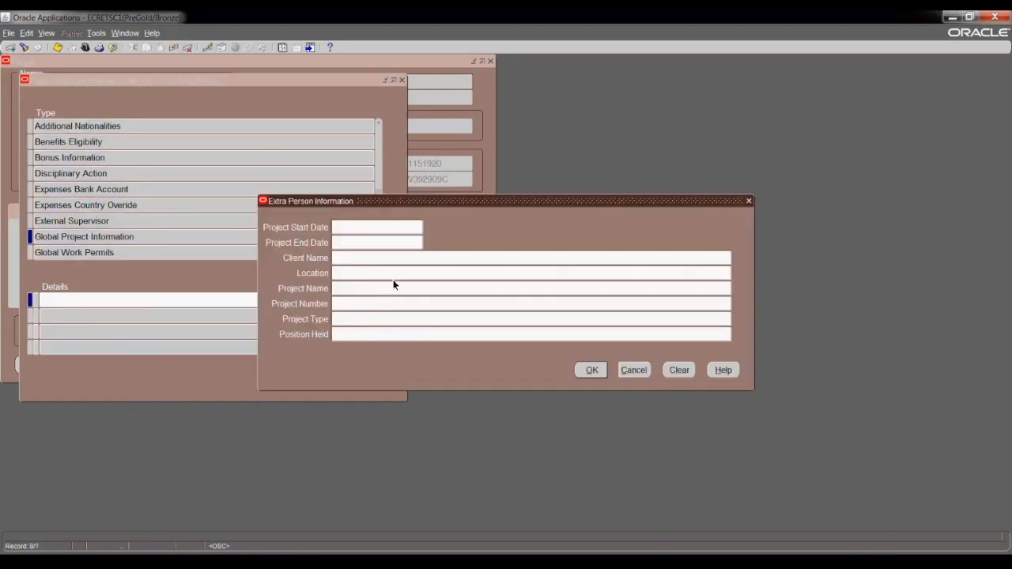
click(639, 369)
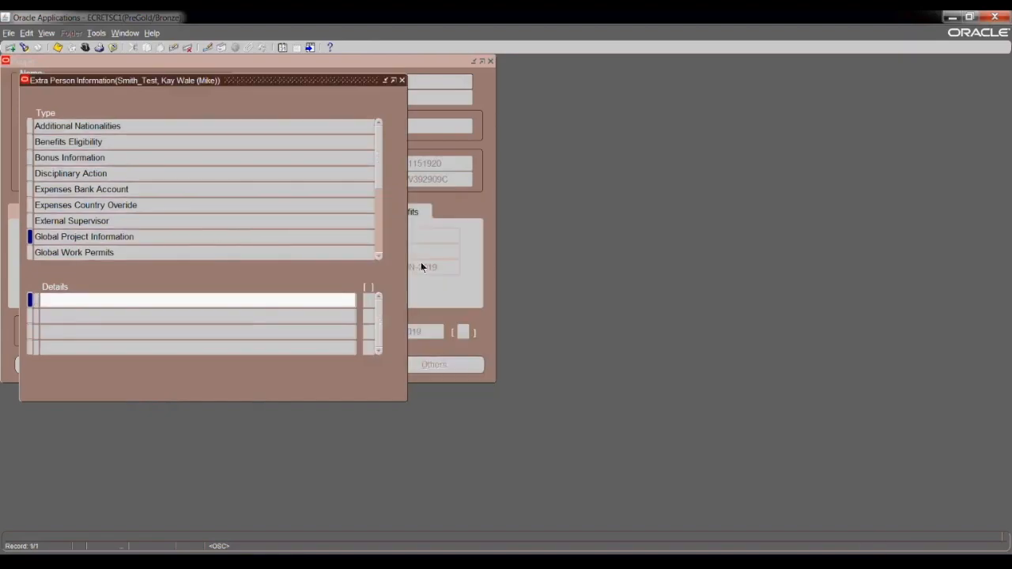
Browse the information types, selecting UK Core Benefits, Global Work Permits and Global Project Information.
click(377, 256)
click(377, 256)
click(378, 256)
click(377, 256)
click(377, 256)
click(377, 256)
click(378, 256)
click(378, 256)
click(377, 256)
click(377, 256)
click(378, 256)
click(377, 256)
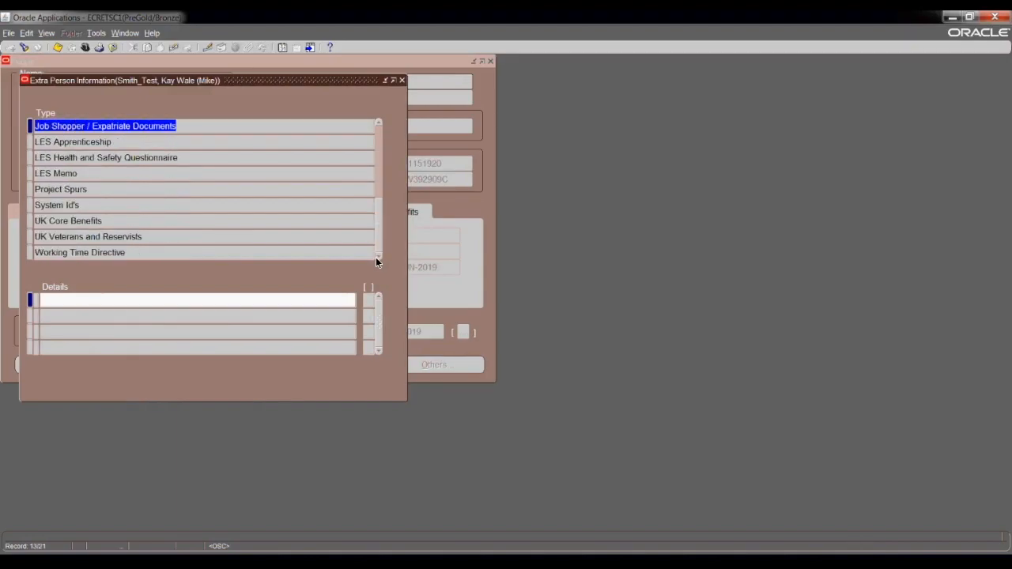
click(241, 226)
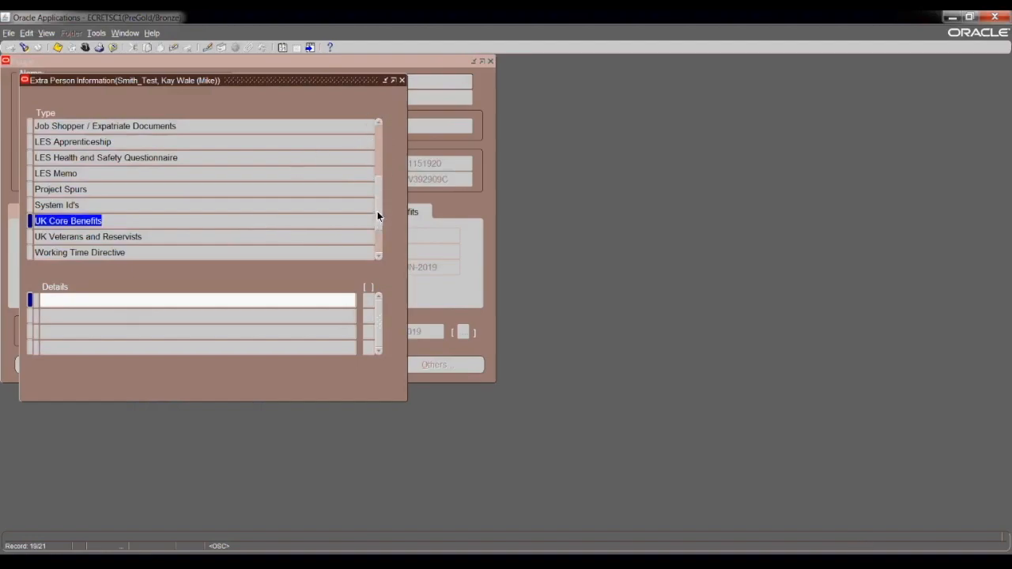
click(375, 140)
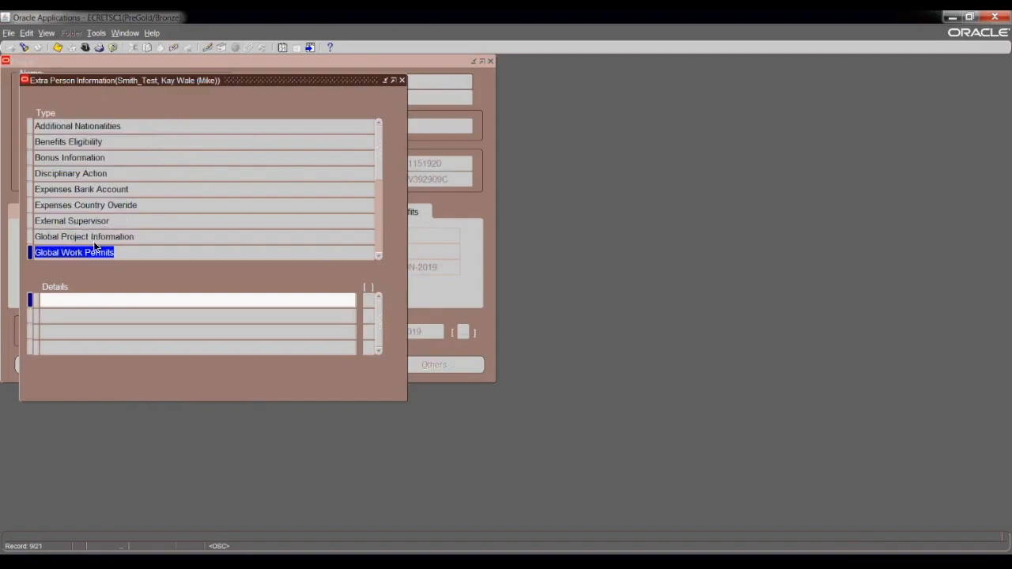
click(378, 256)
click(378, 257)
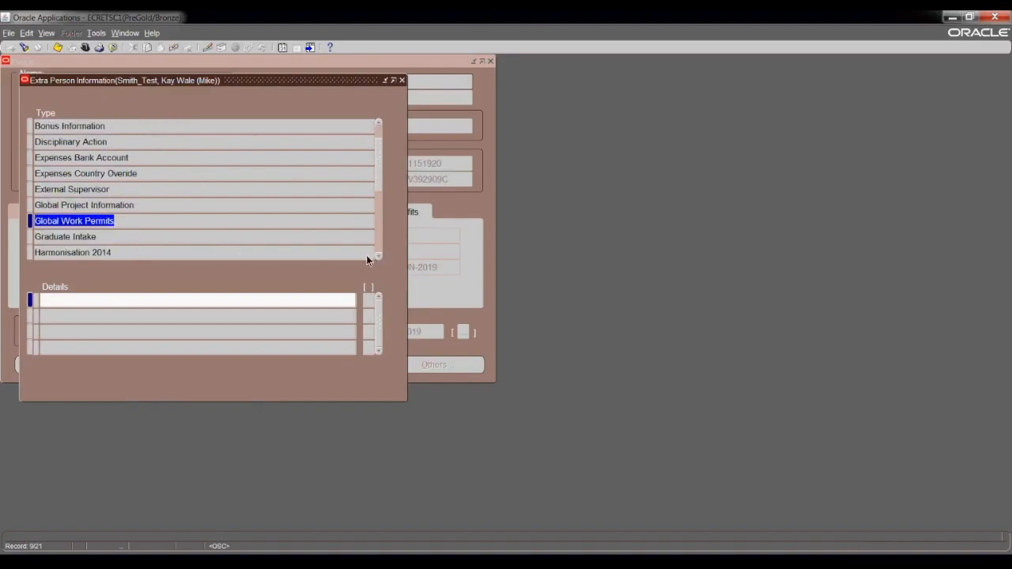
click(123, 204)
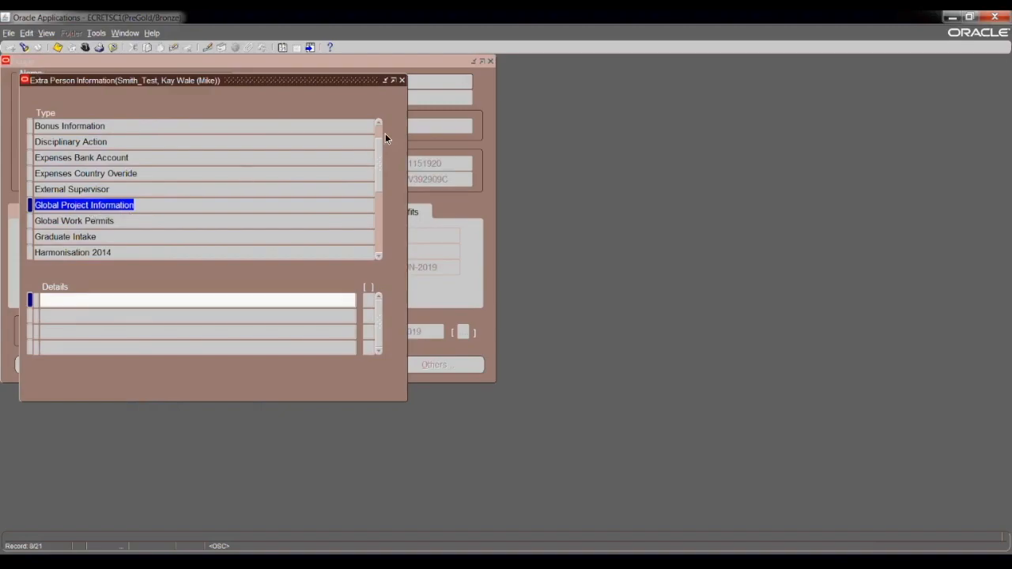
Close Extra Person Information and set the assignment organization to PU-006000 UK-London.
click(402, 81)
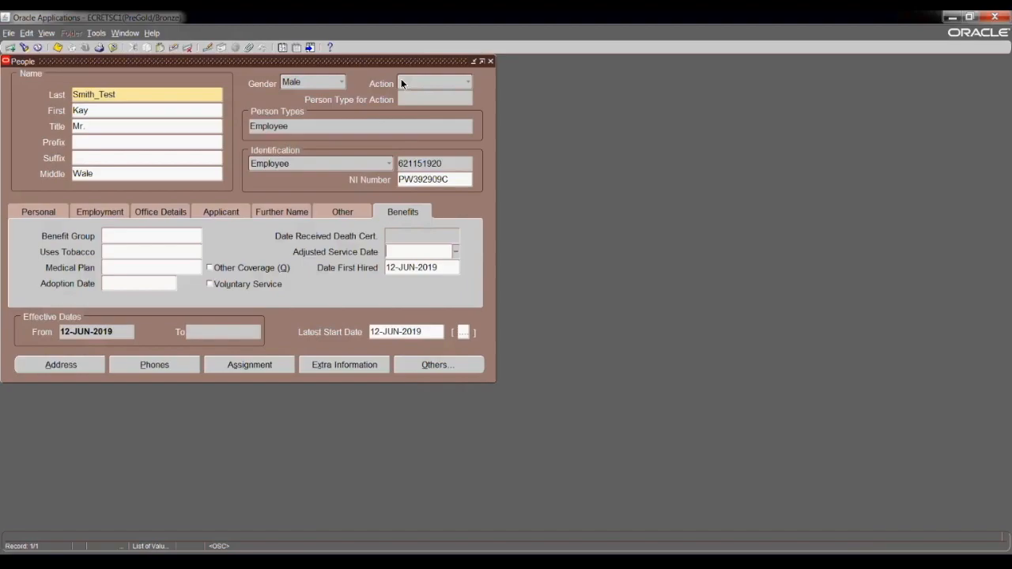
click(272, 361)
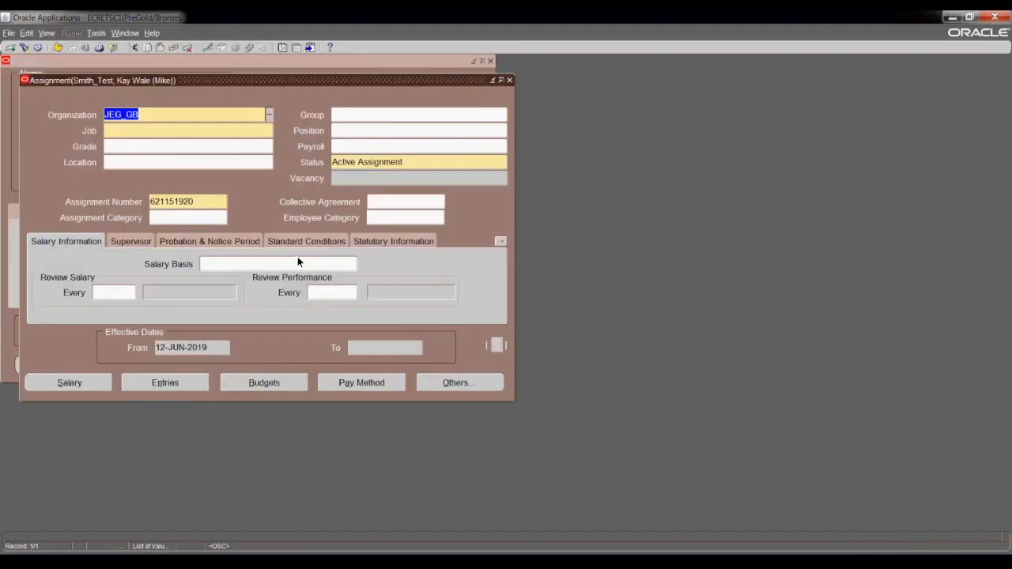
click(269, 115)
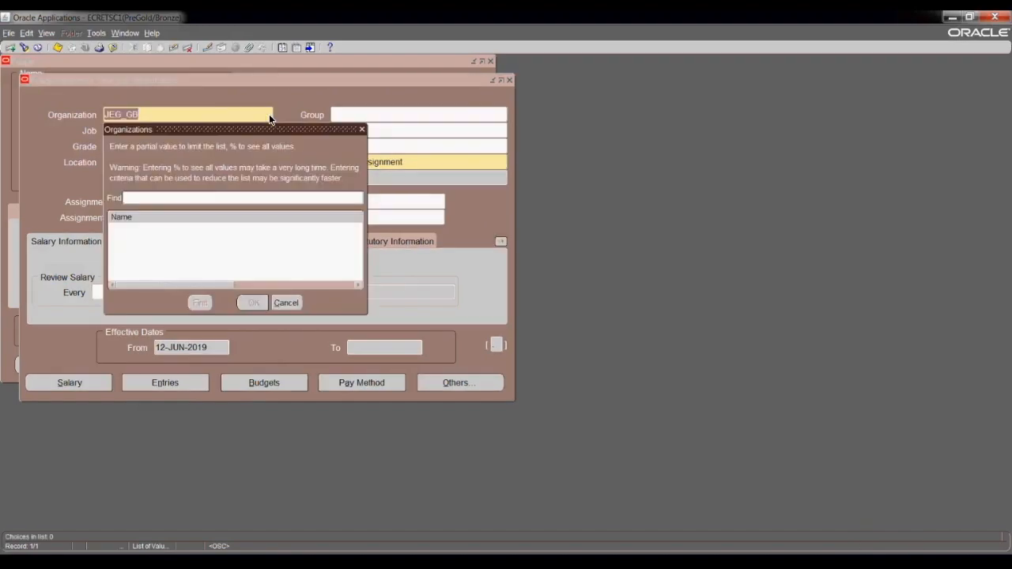
click(362, 128)
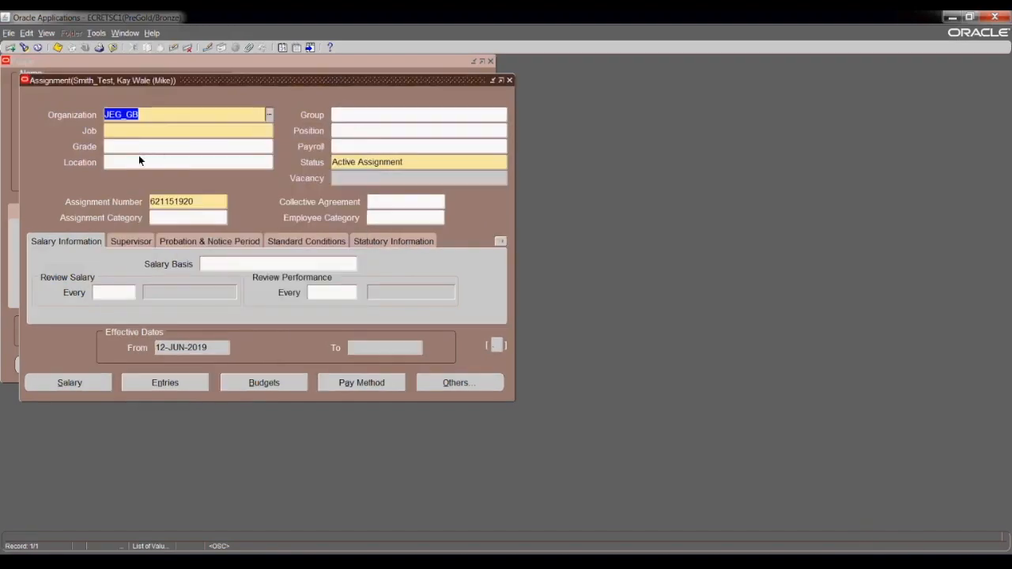
text(pu)
key(Tab)
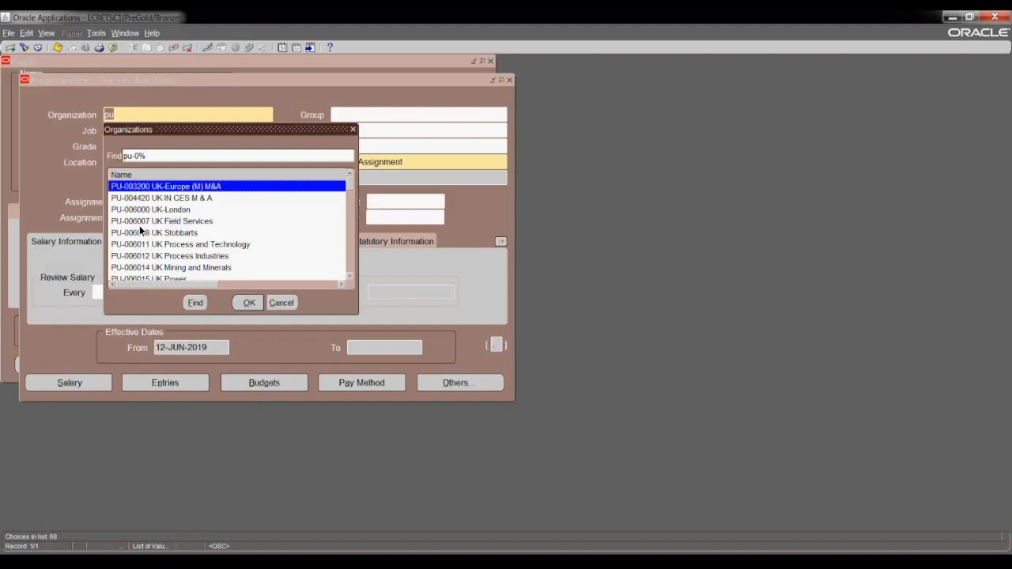
click(176, 209)
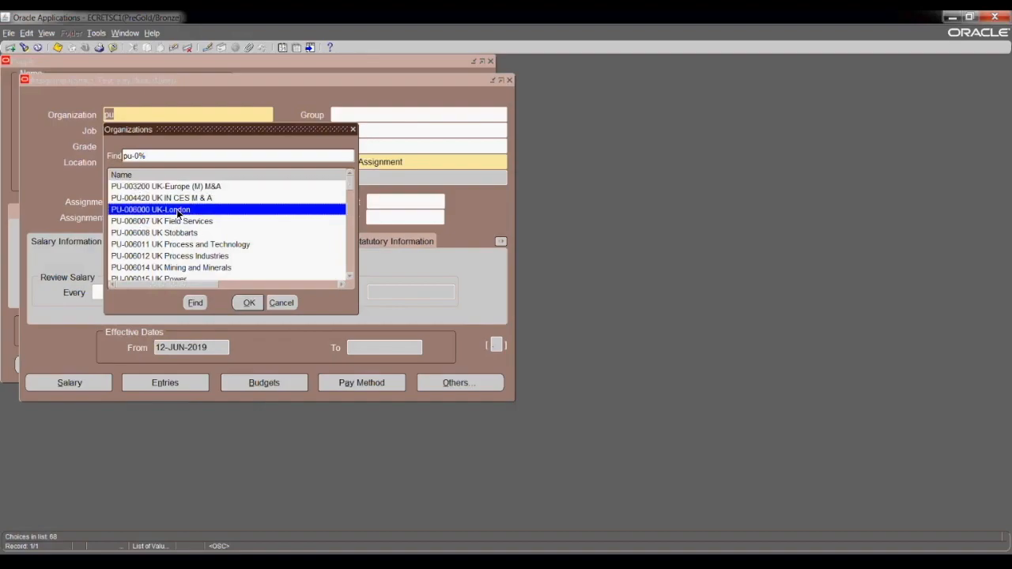
click(247, 304)
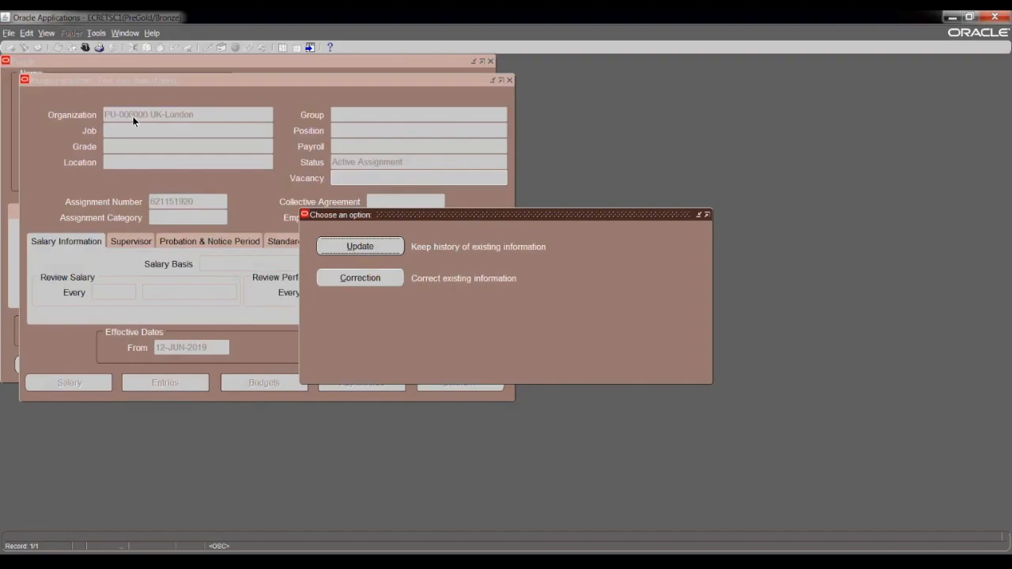
Record the organization change as a Correction and cancel the People Group flexfield.
click(356, 278)
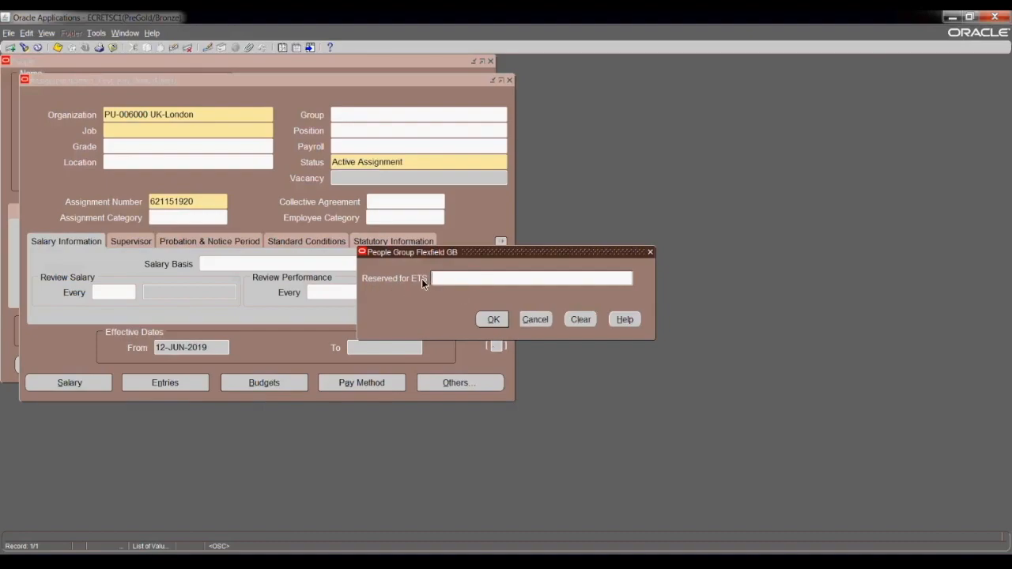
click(534, 321)
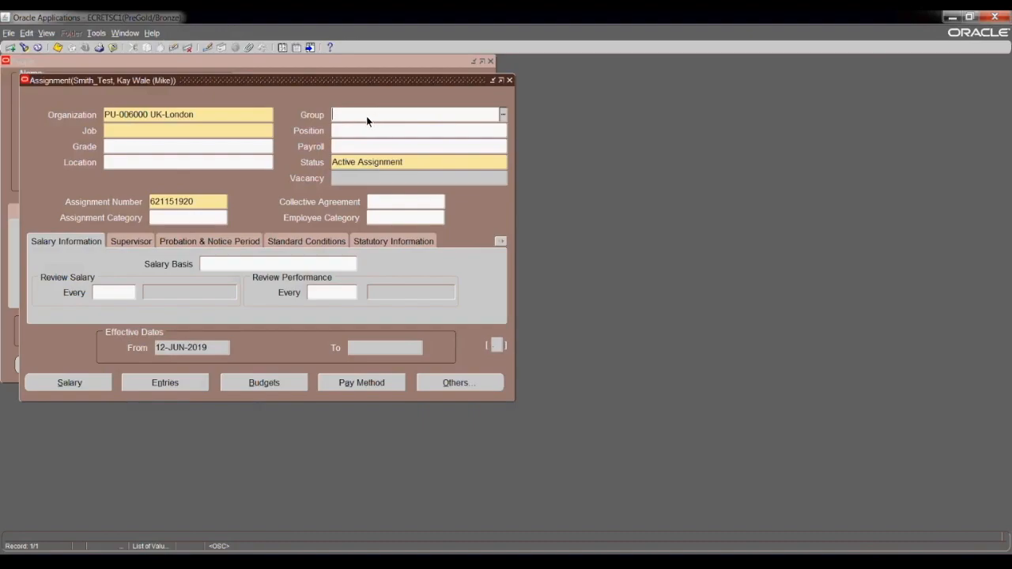
Go to the Job field on the assignment.
click(137, 133)
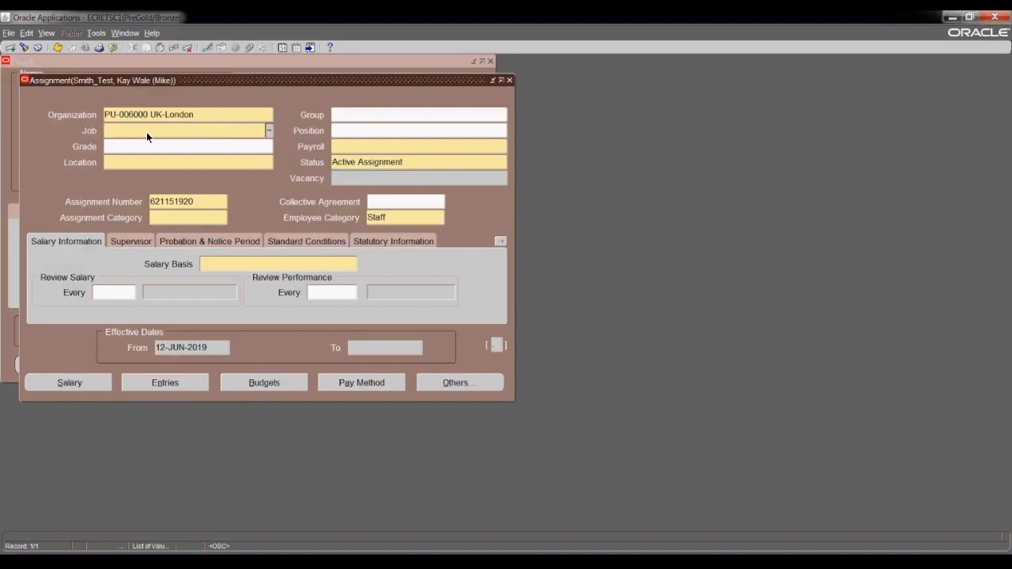
Search jobs for %Human% and set the job to 0290 HUMAN RESOURCES.01.
click(271, 130)
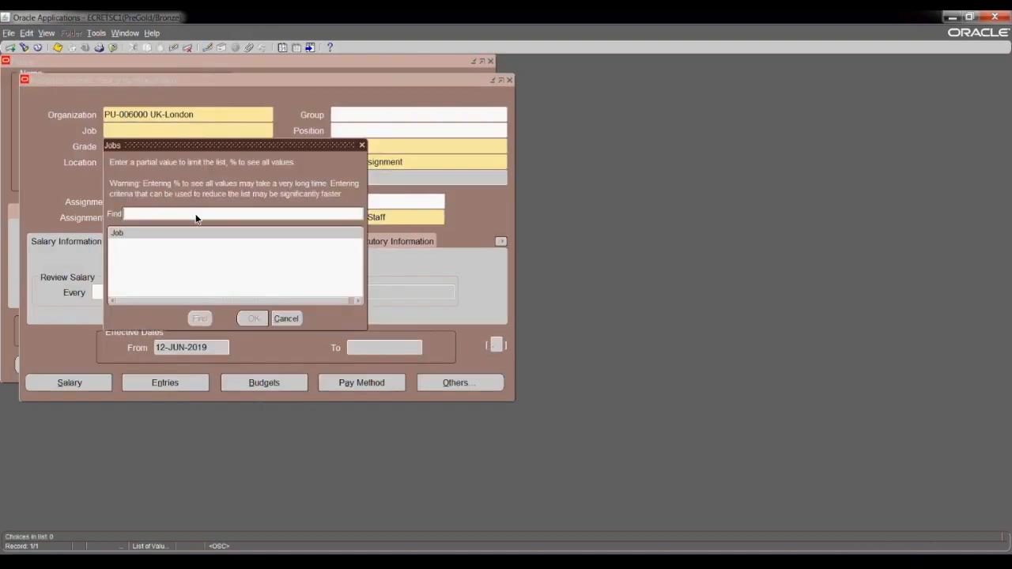
text(%Human%)
click(202, 318)
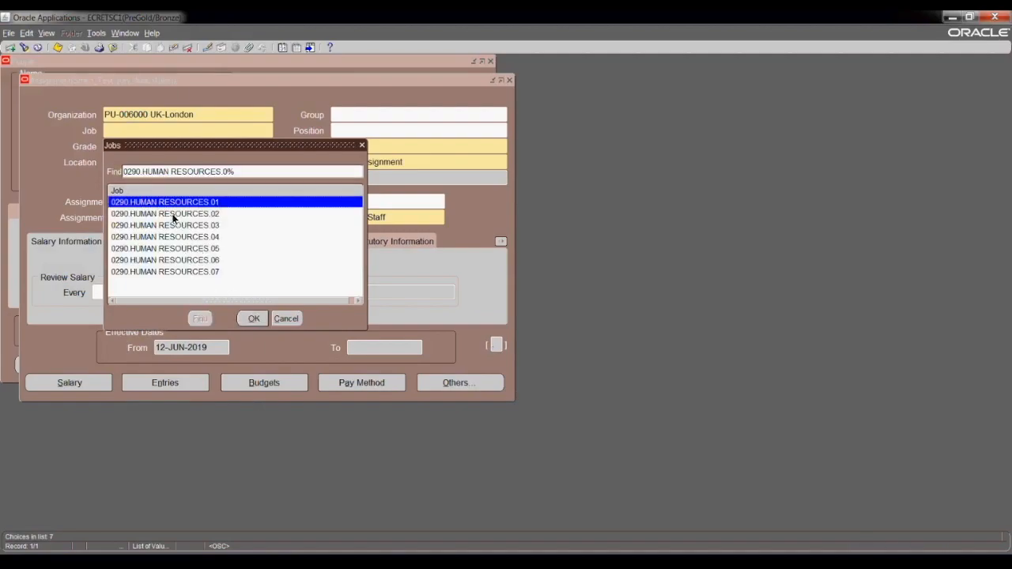
click(253, 319)
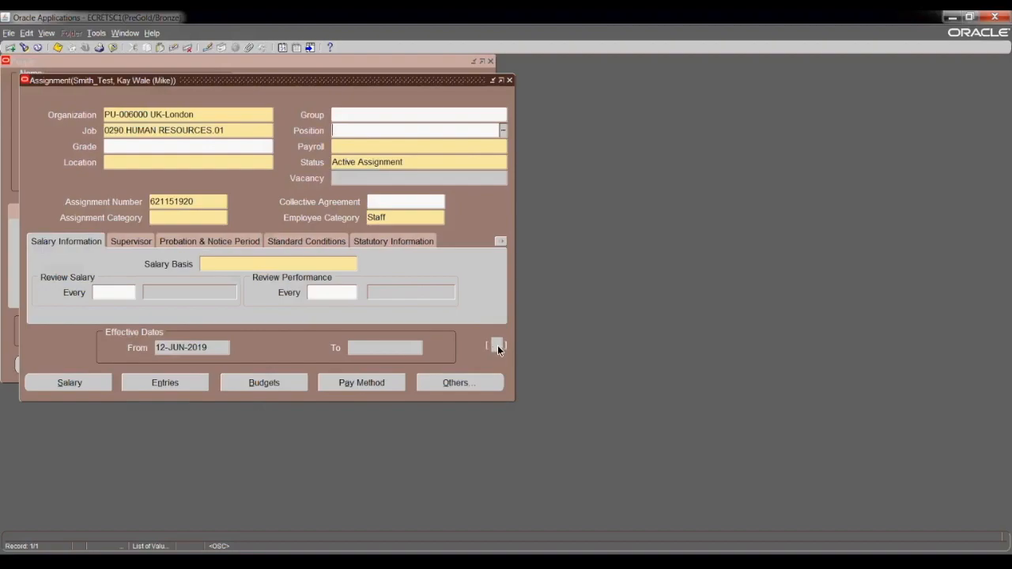
key(Tab)
Replace the job with 6580.ACCOUNTANT 01 using a %Account% search.
click(232, 131)
text(%)
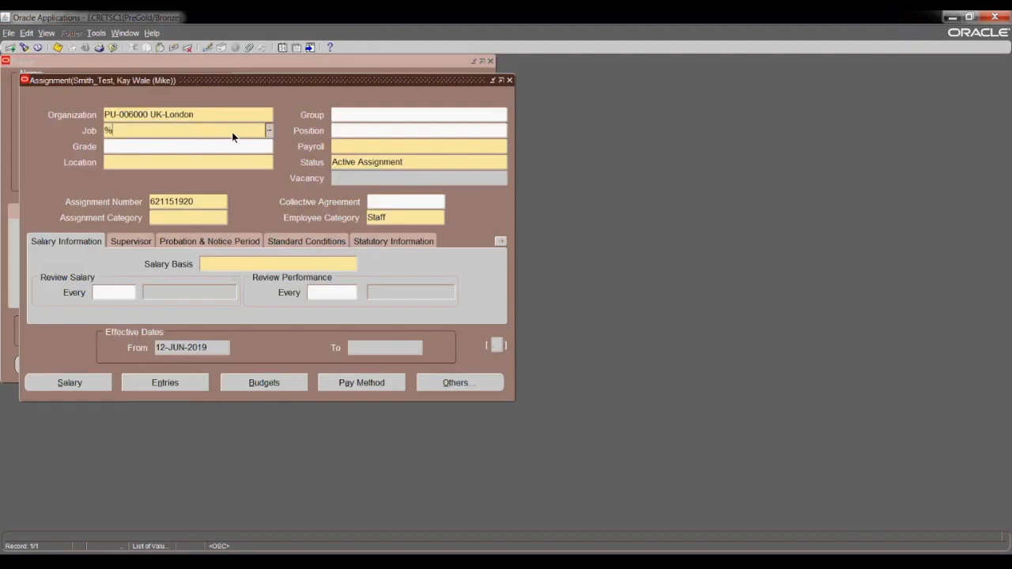
text(Account%)
key(Tab)
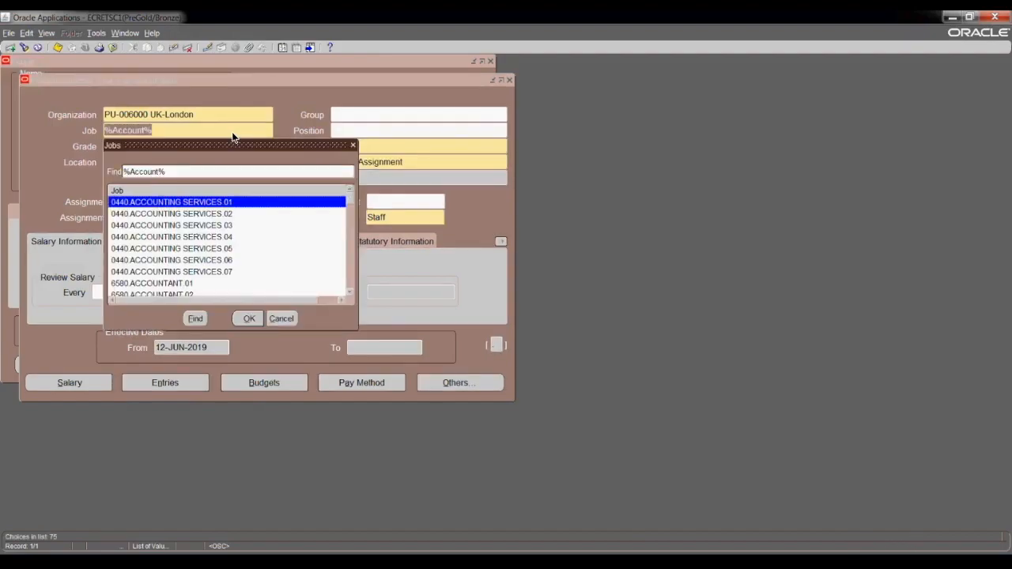
click(174, 284)
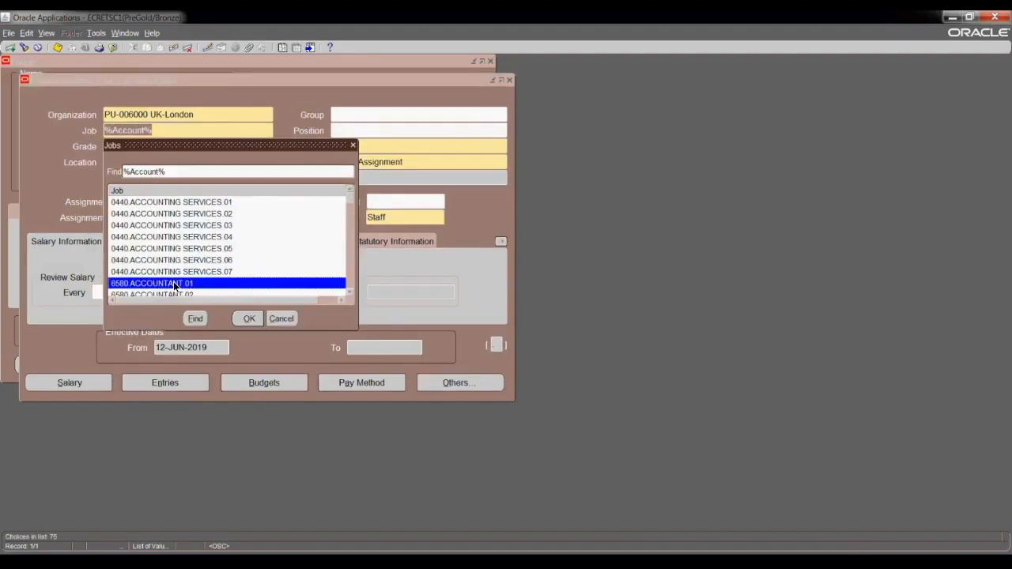
click(250, 318)
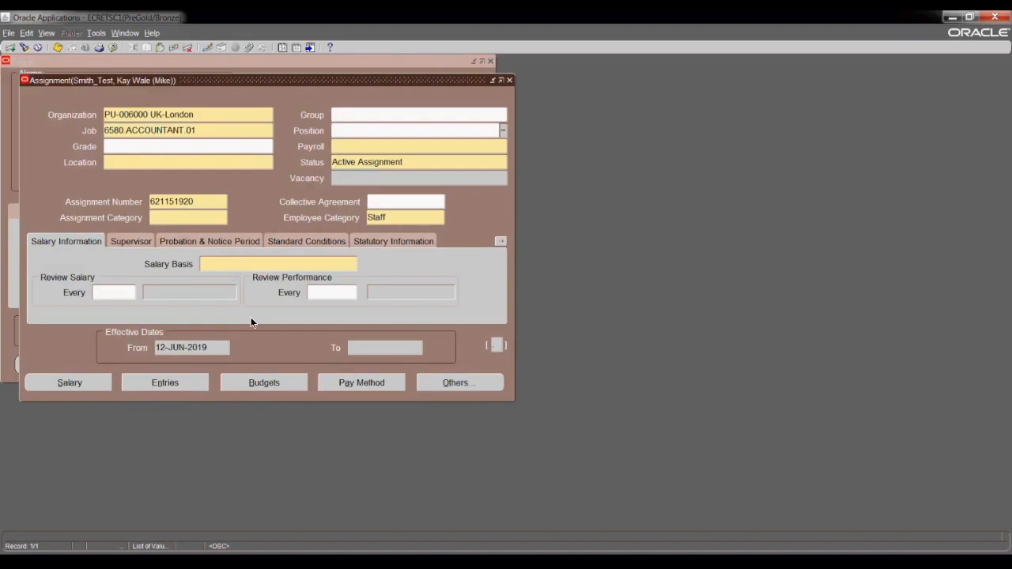
List all grades with % and set the assignment grade to GBAI01S1G.
click(212, 144)
click(269, 147)
text(%)
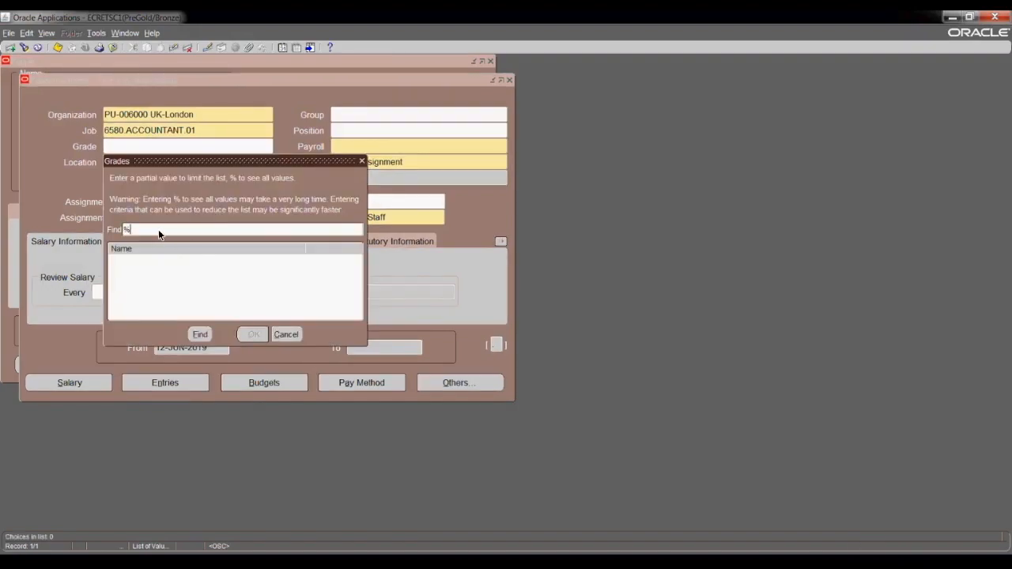
click(202, 335)
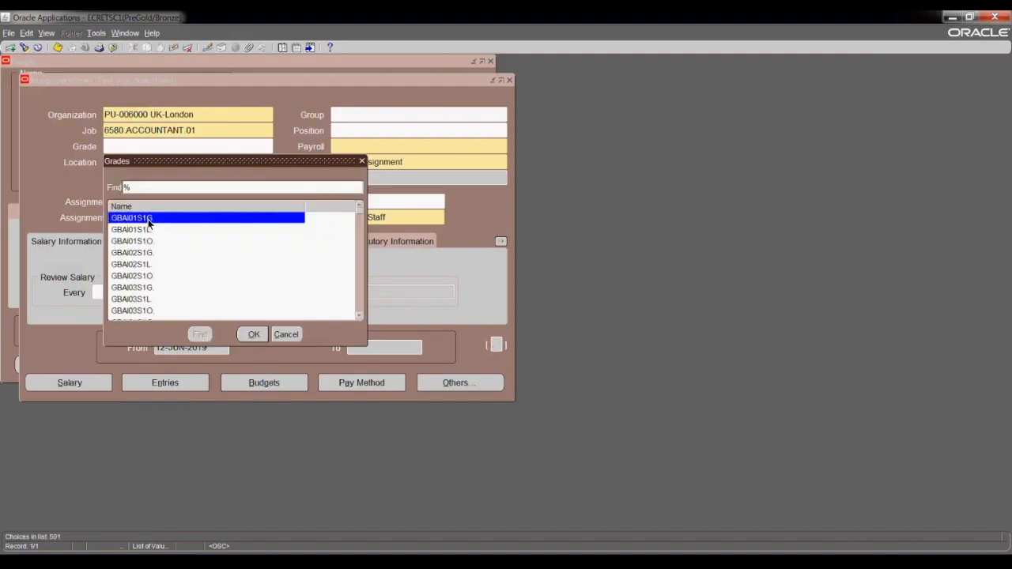
double_click(147, 219)
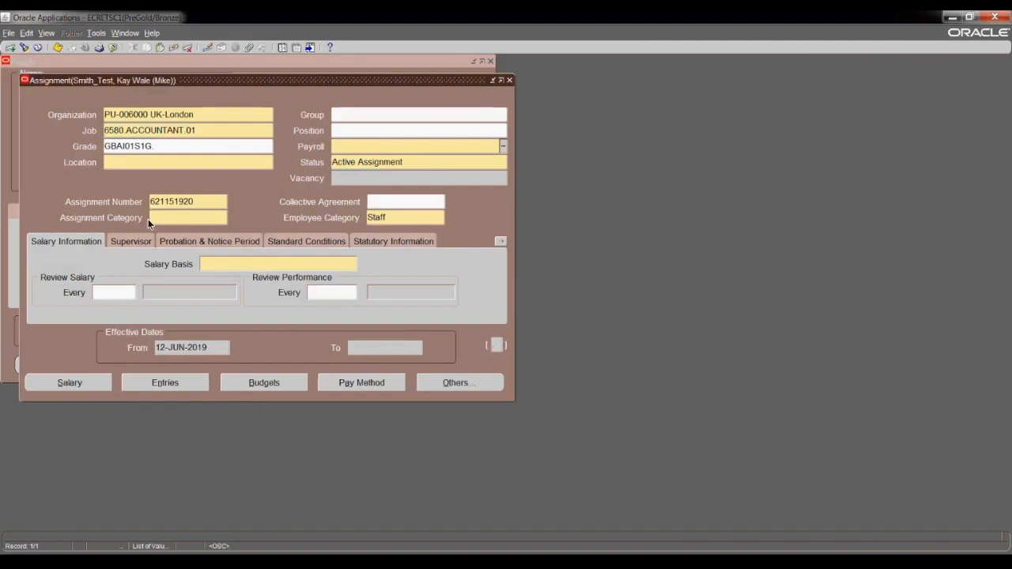
click(122, 149)
double_click(156, 144)
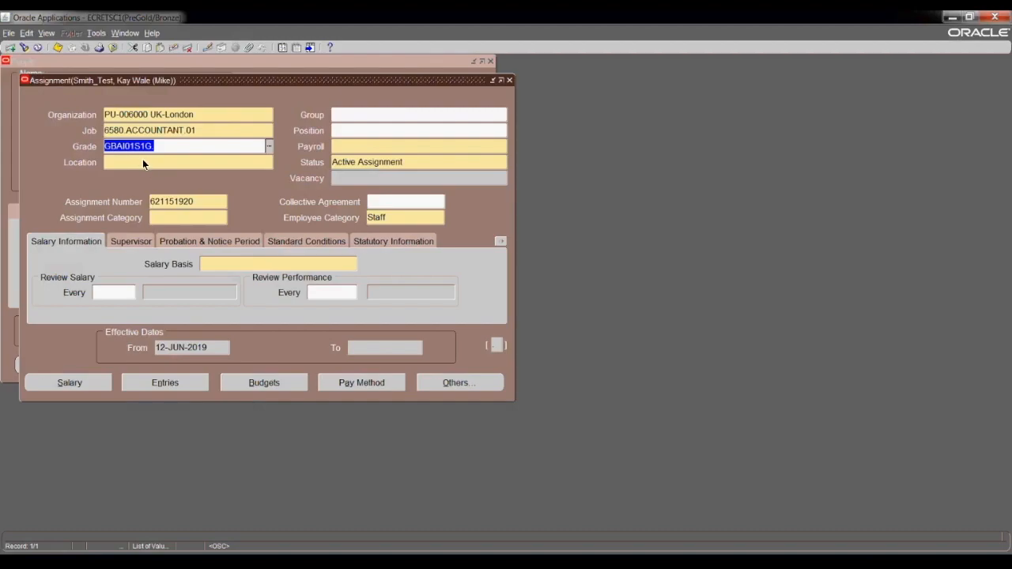
Look up locations matching uk and set UK Apprentice Training Centre - NETA, Stockton.
click(146, 164)
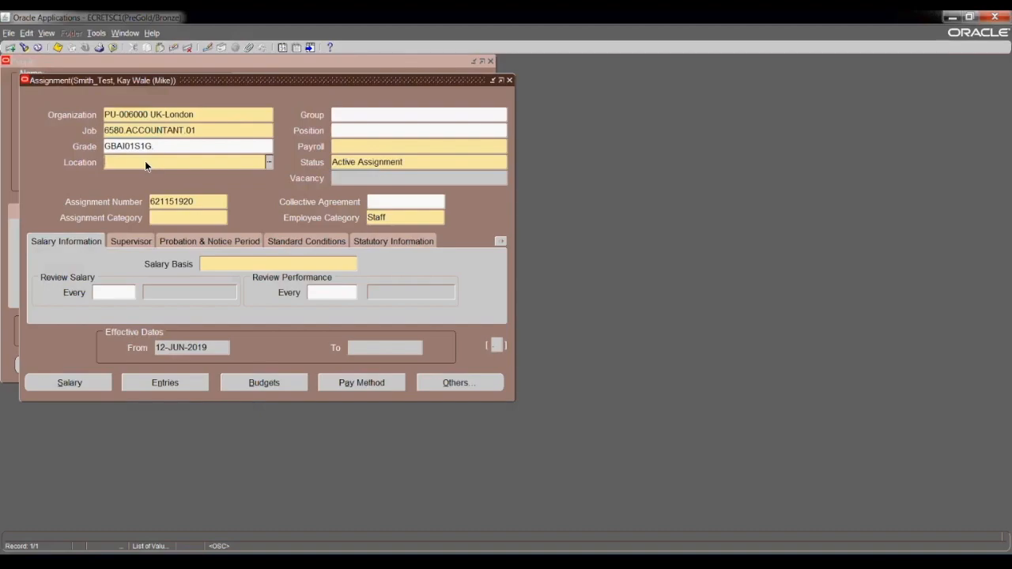
text(uk)
key(Tab)
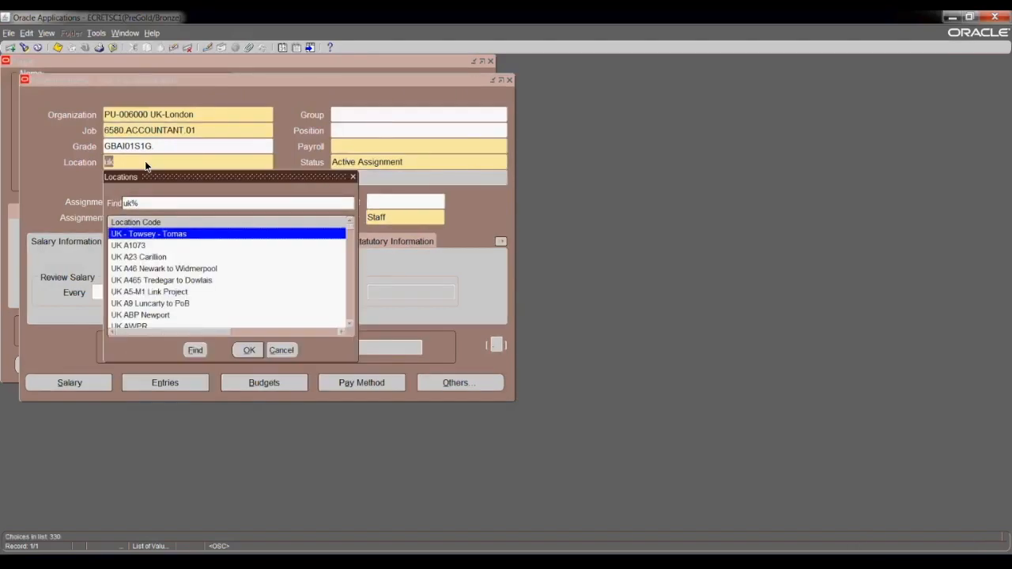
click(350, 325)
click(351, 325)
click(351, 325)
click(349, 323)
click(350, 324)
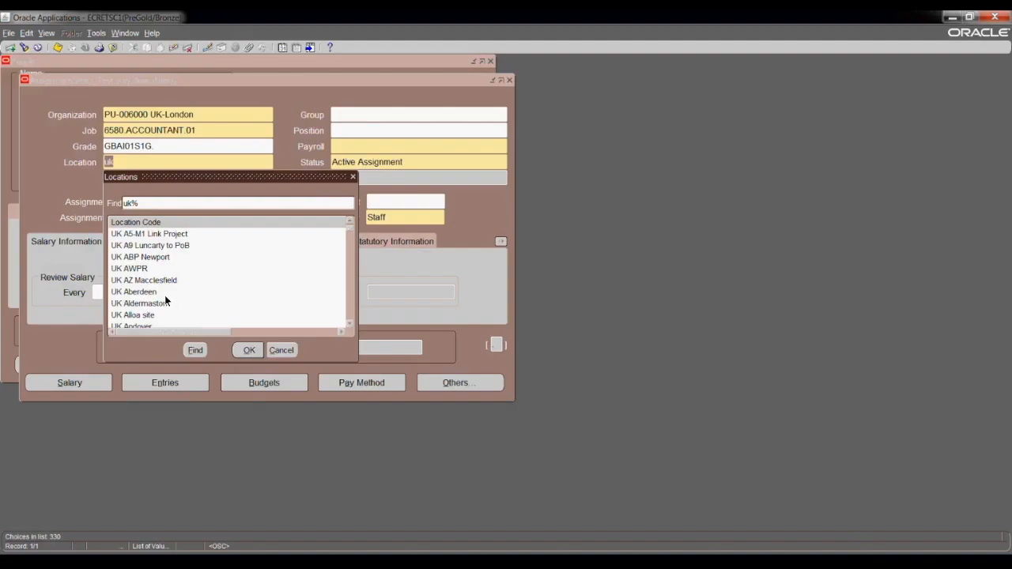
click(348, 323)
click(348, 324)
click(348, 323)
click(348, 323)
click(348, 323)
click(348, 324)
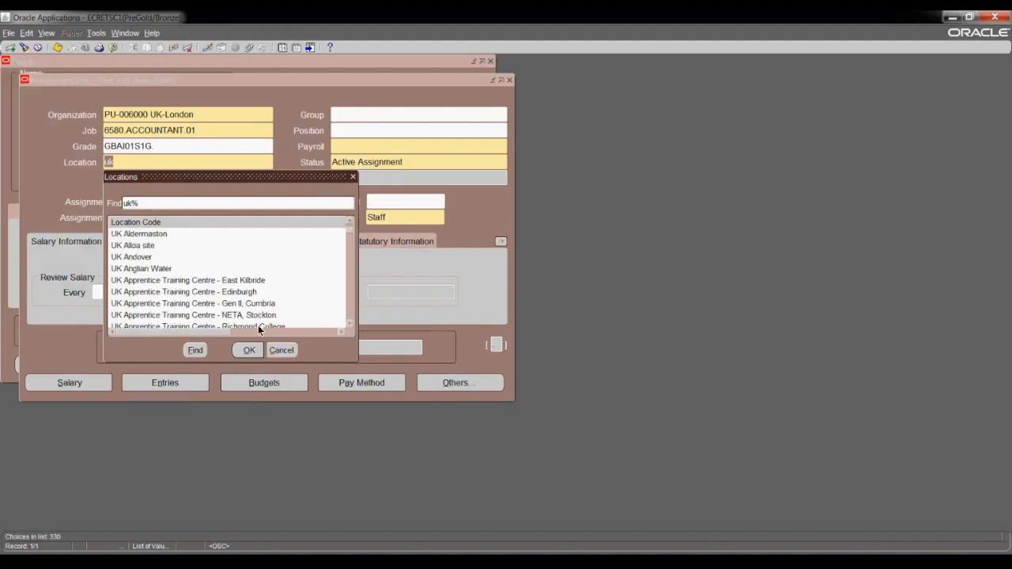
click(221, 317)
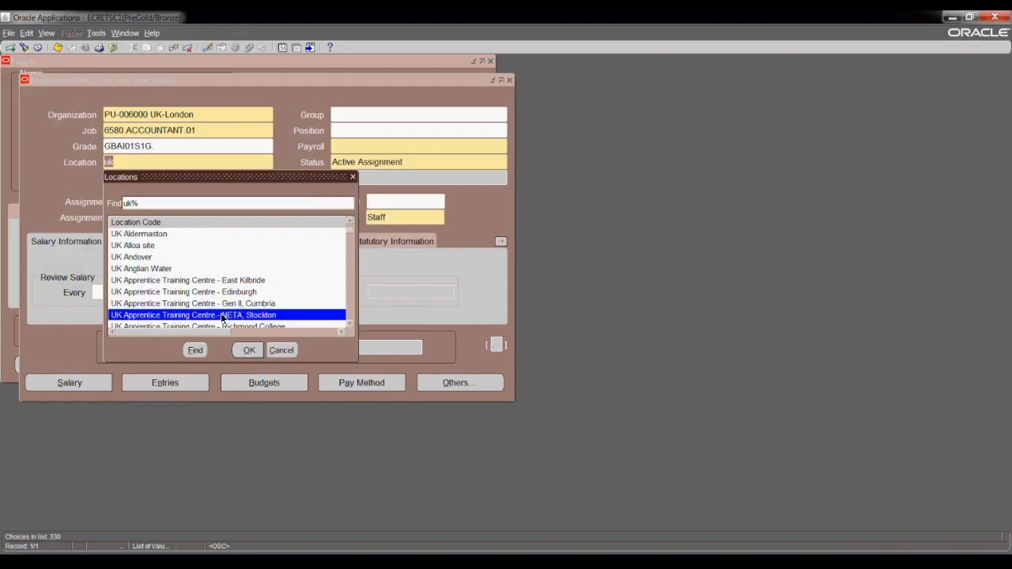
click(247, 351)
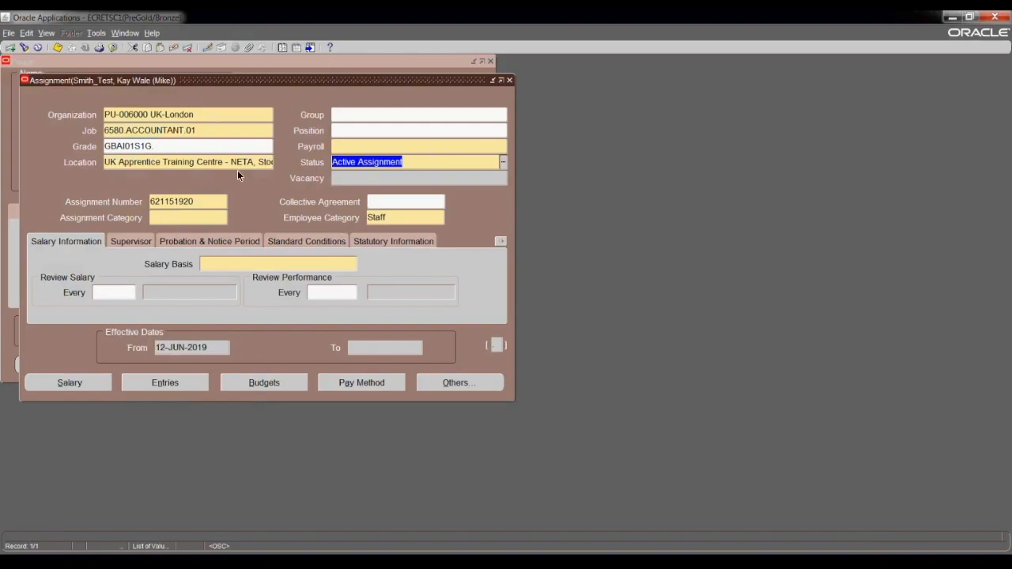
Look up payrolls matching uk and browse the list, highlighting UK JISL Weekly.
click(349, 150)
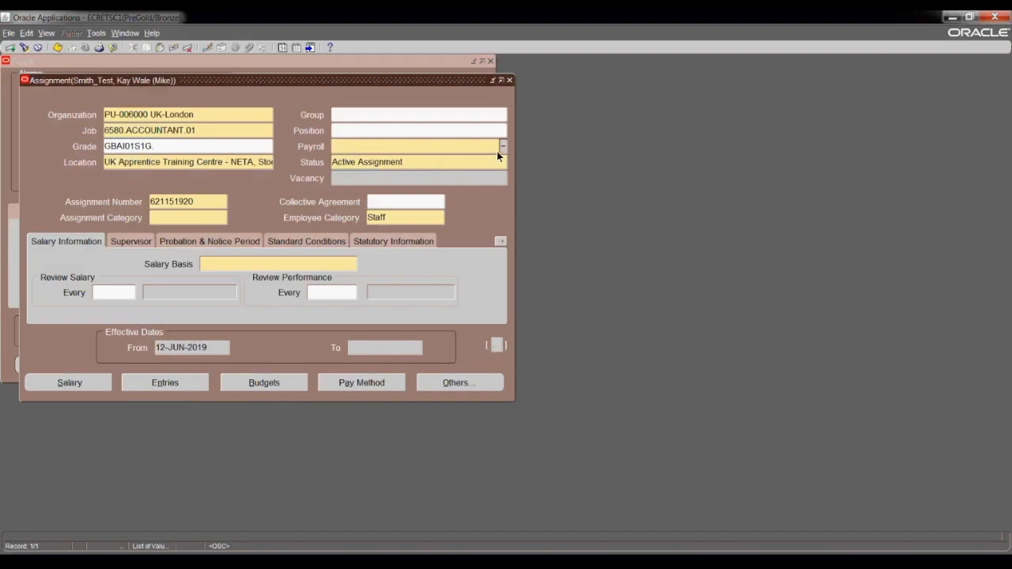
text(uk)
key(Tab)
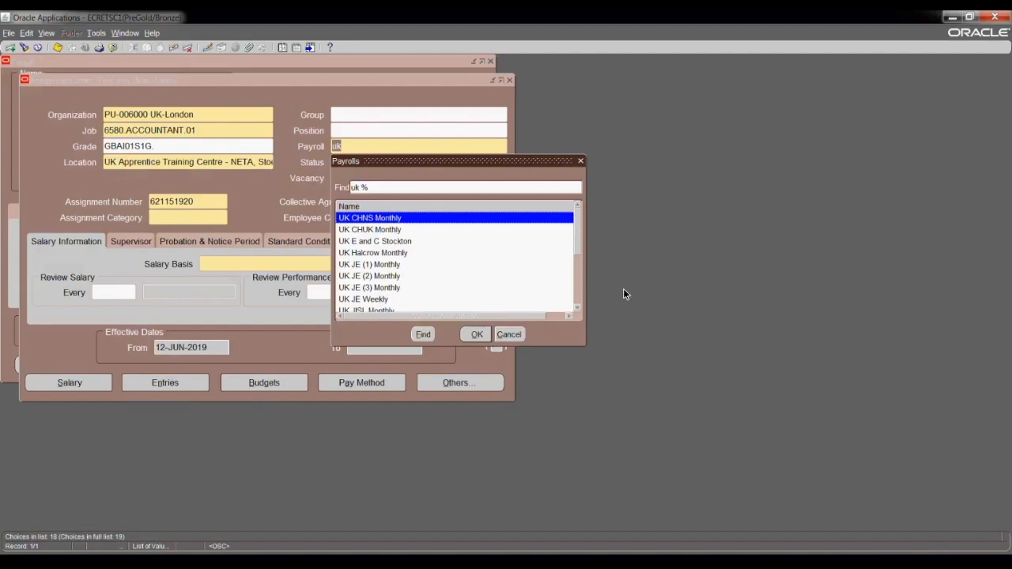
scroll(576, 308, down, 6)
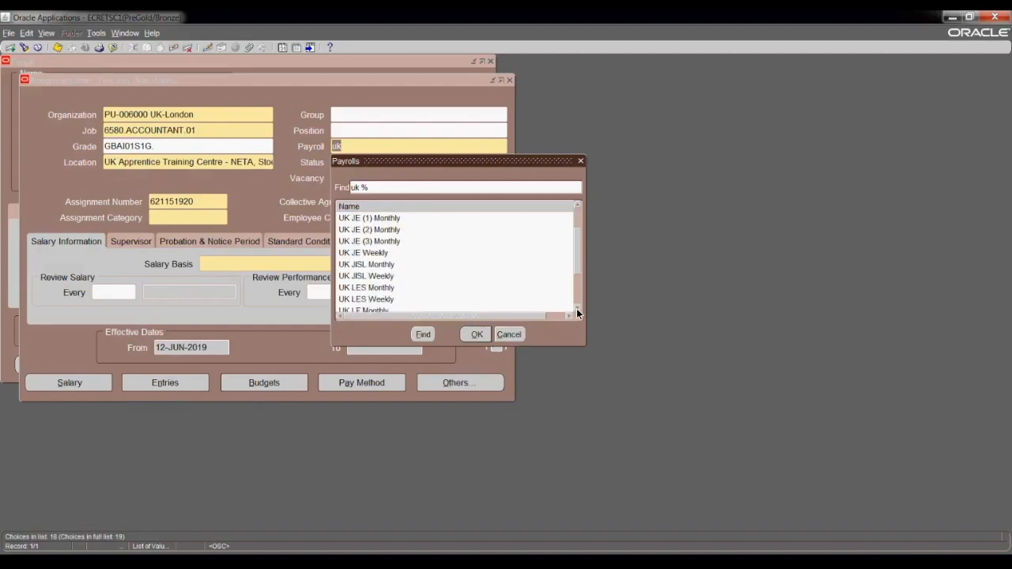
scroll(577, 308, down, 3)
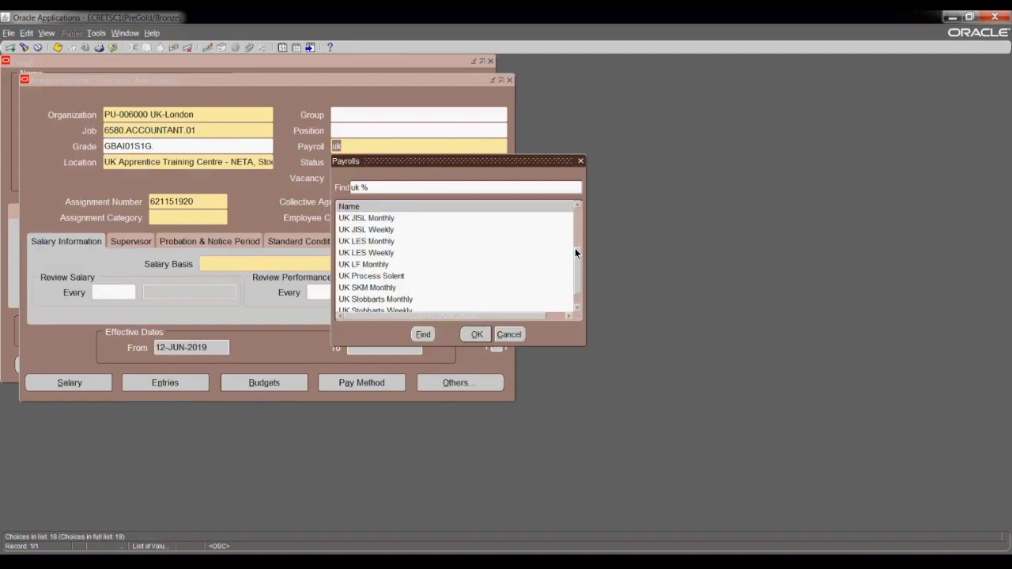
click(577, 207)
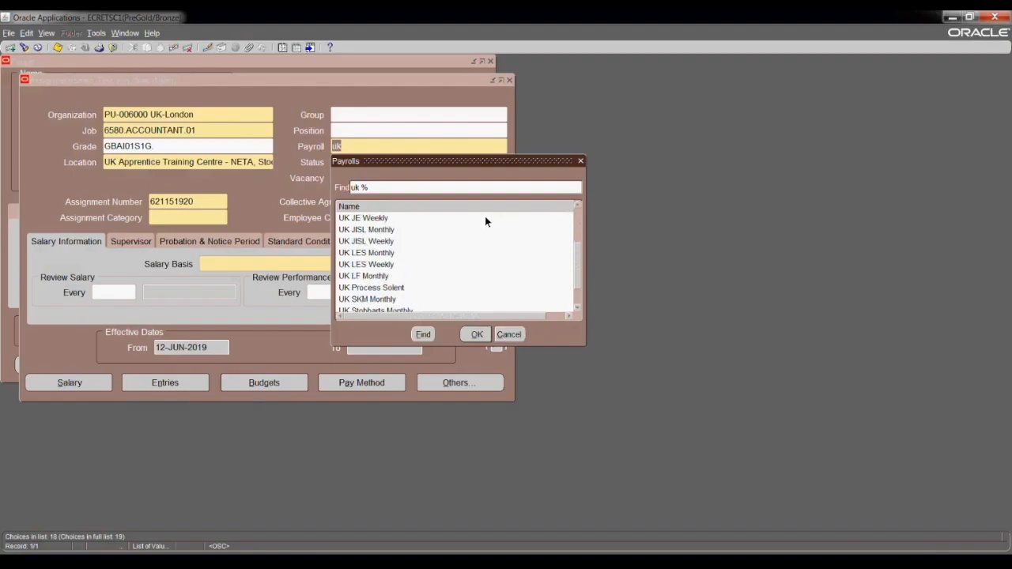
click(379, 242)
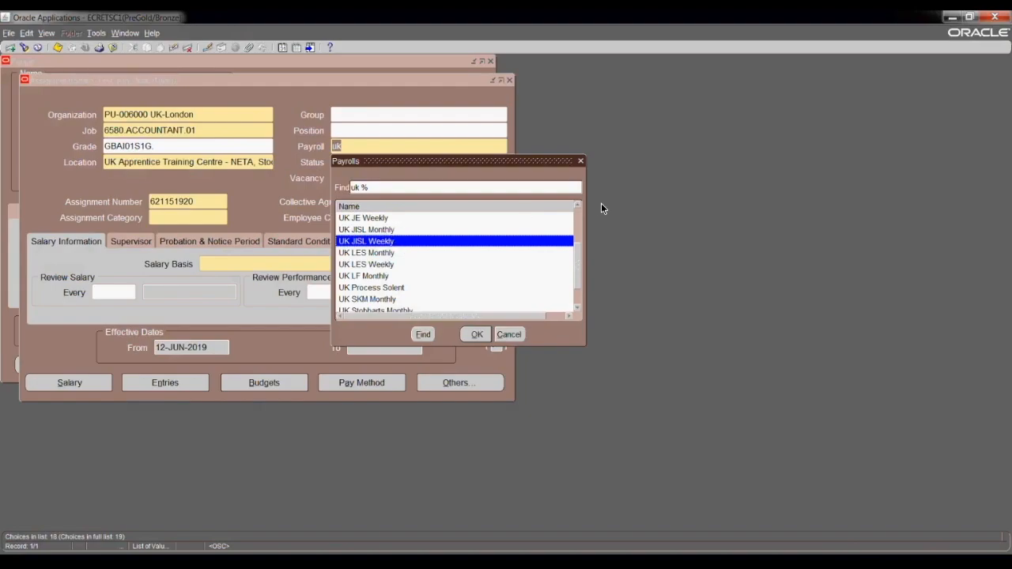
Scroll further through the payrolls and confirm UK JE (1) Monthly instead.
click(578, 206)
click(578, 206)
click(579, 207)
click(579, 207)
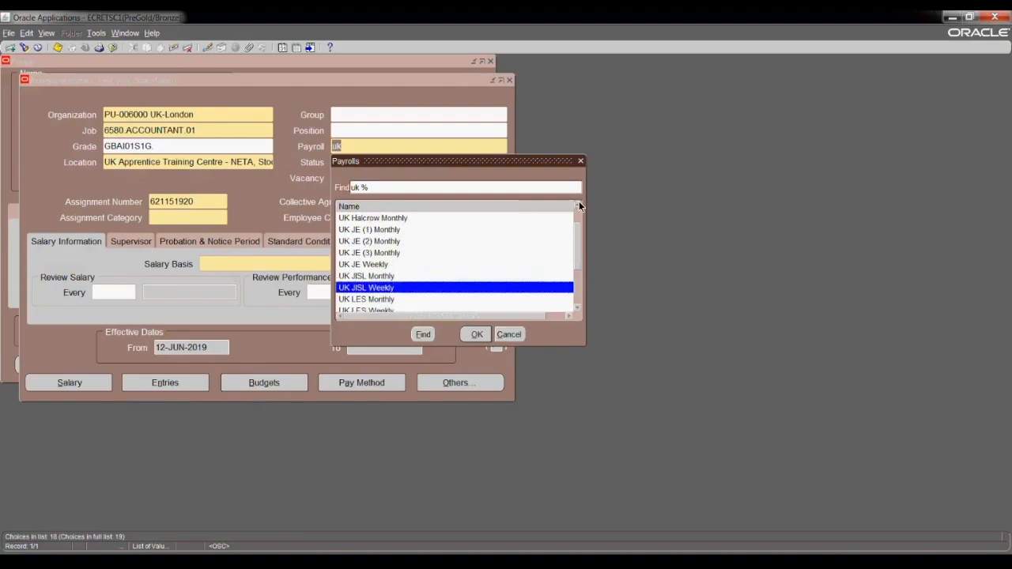
click(578, 206)
click(578, 206)
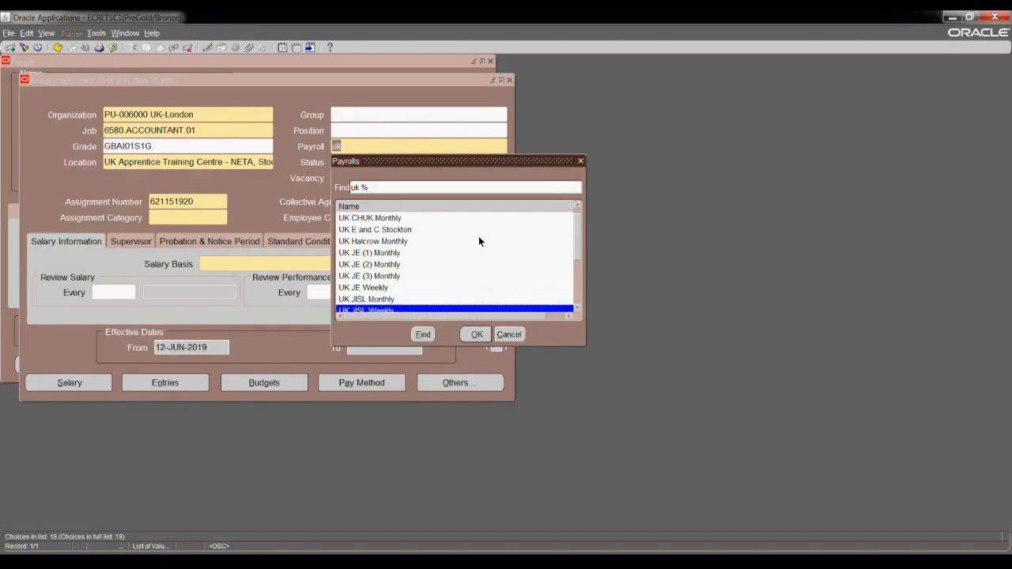
click(577, 309)
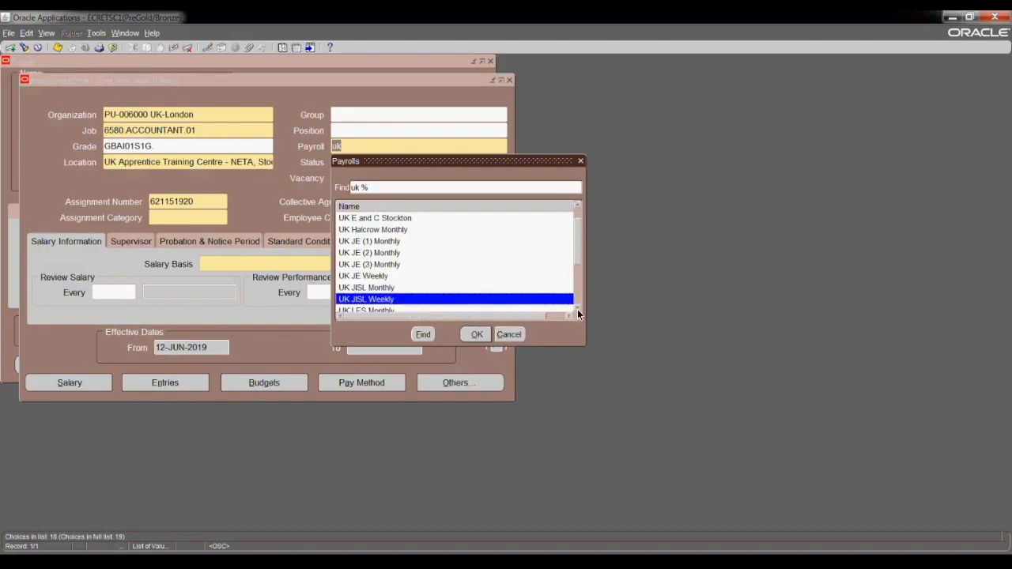
click(578, 309)
click(395, 231)
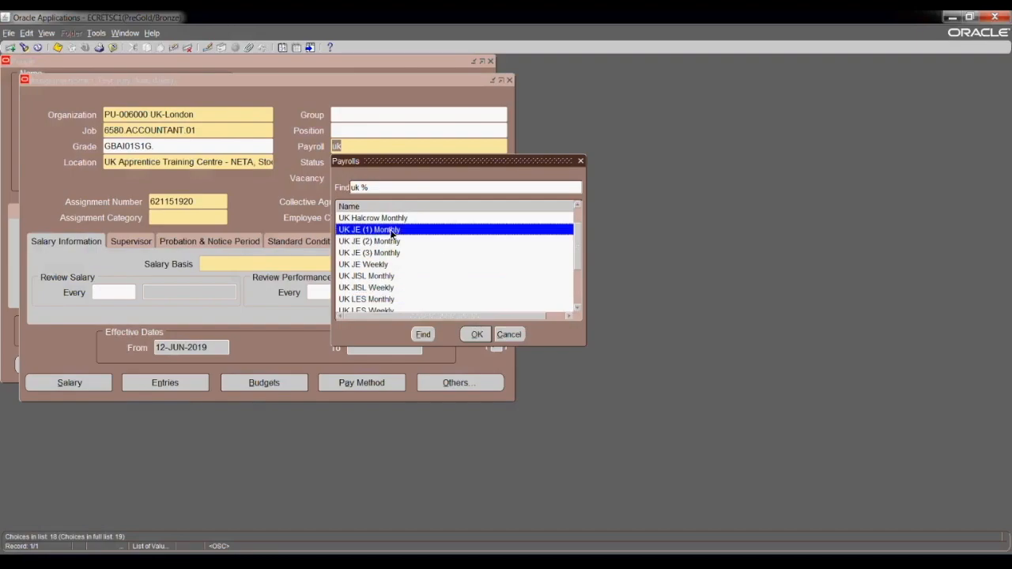
click(474, 334)
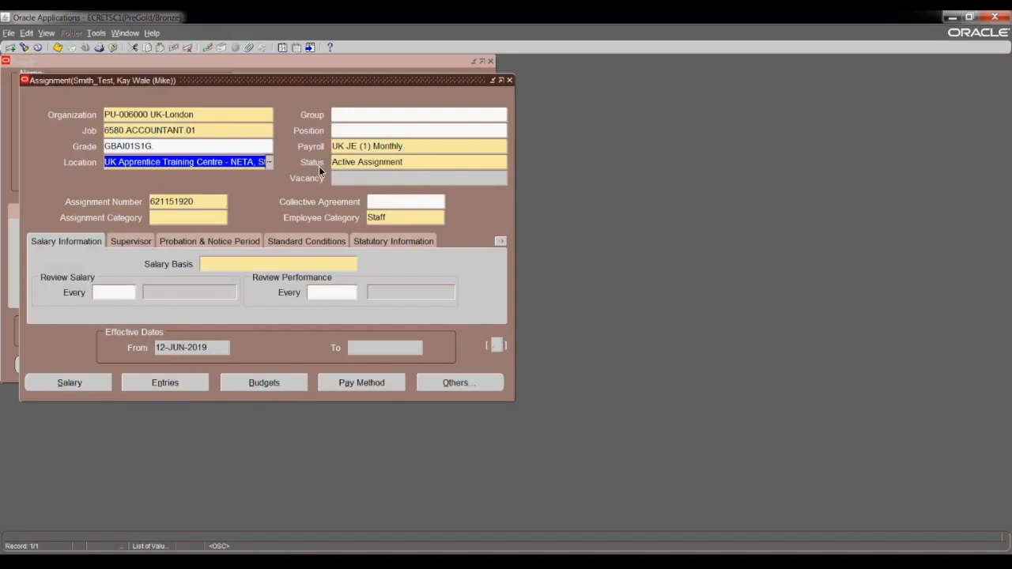
click(415, 163)
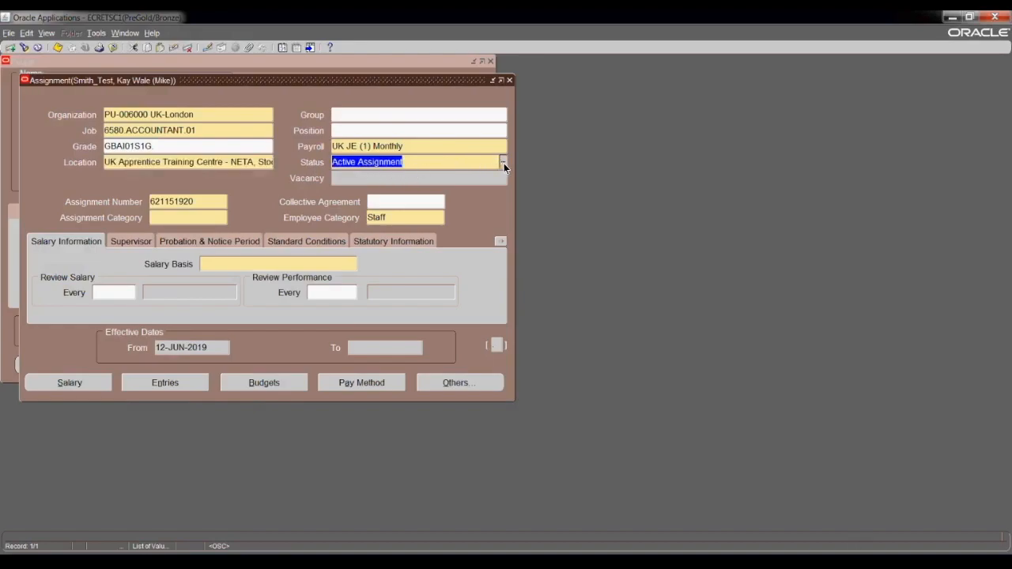
click(504, 163)
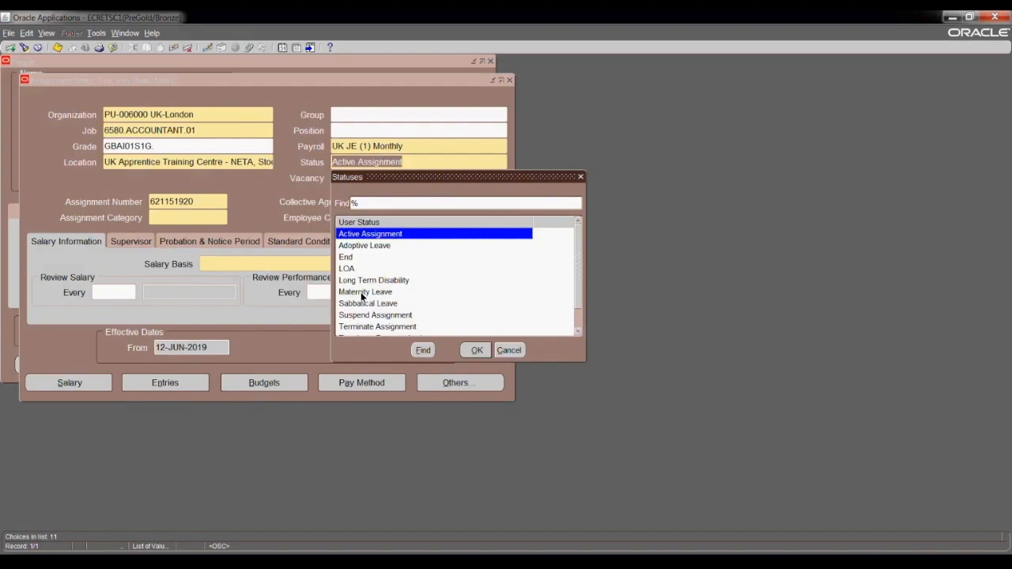
click(577, 331)
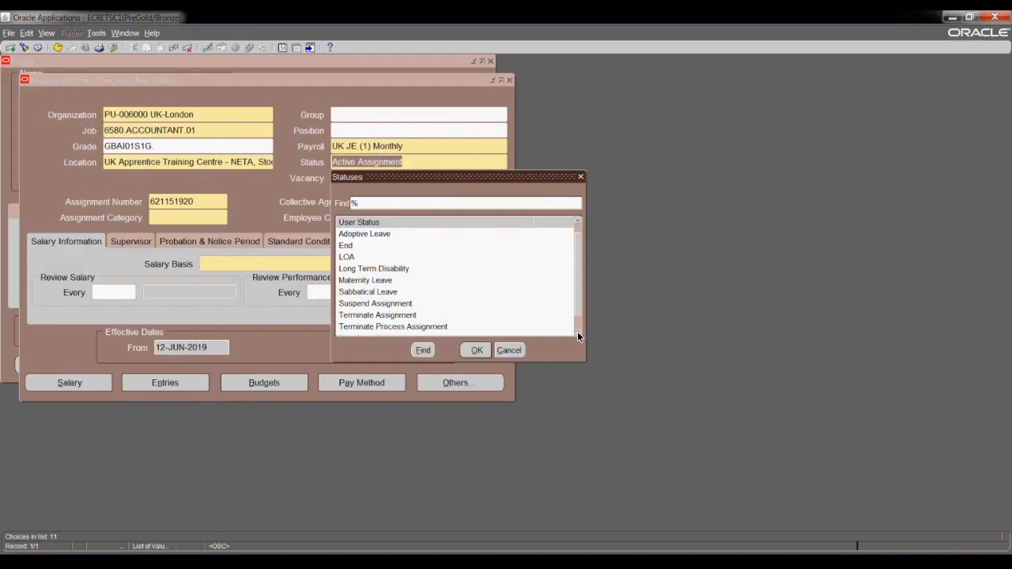
click(577, 331)
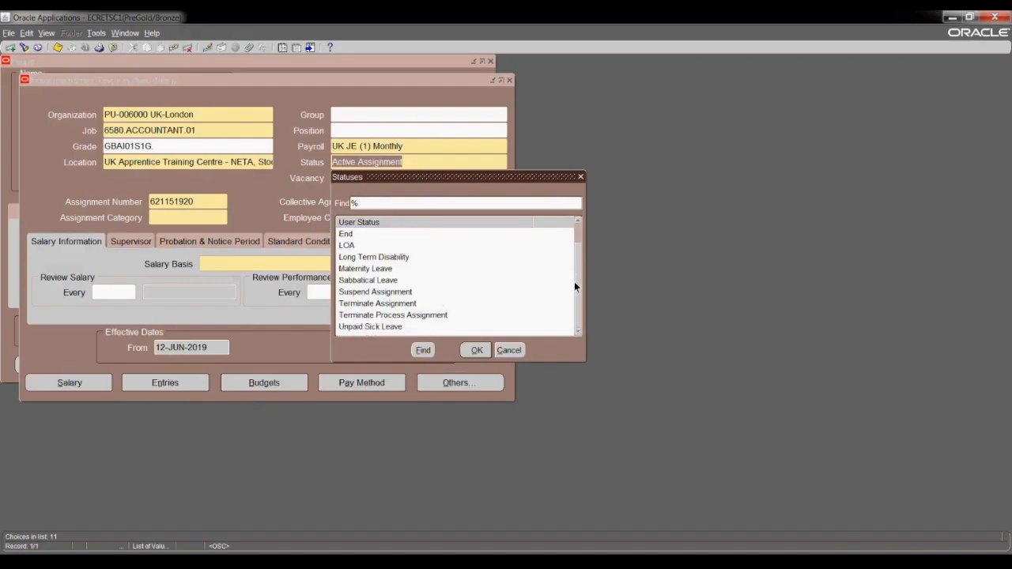
click(576, 222)
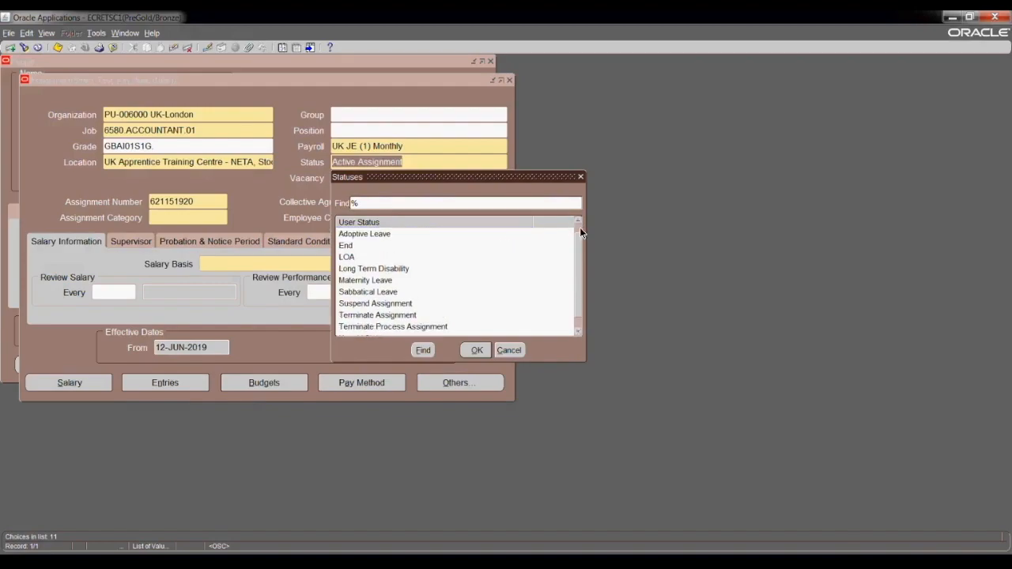
click(508, 349)
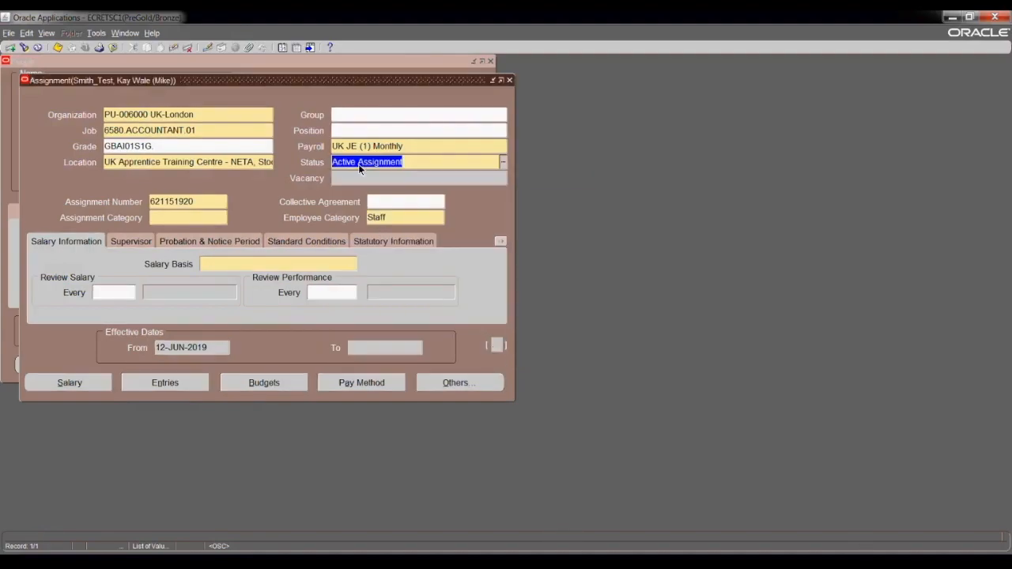
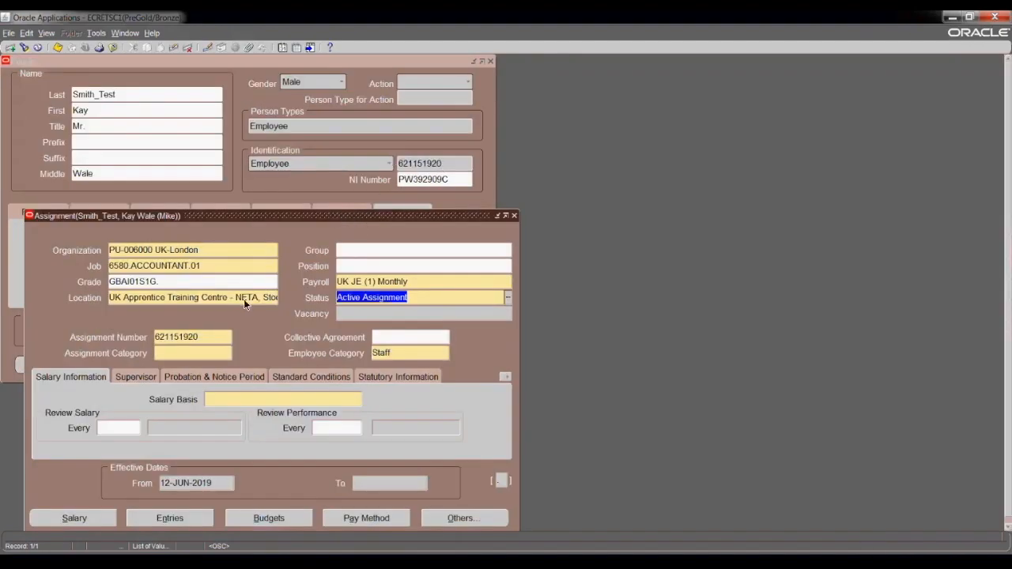
Set the assignment category to Fulltime - Regular.
drag(365, 212, 366, 83)
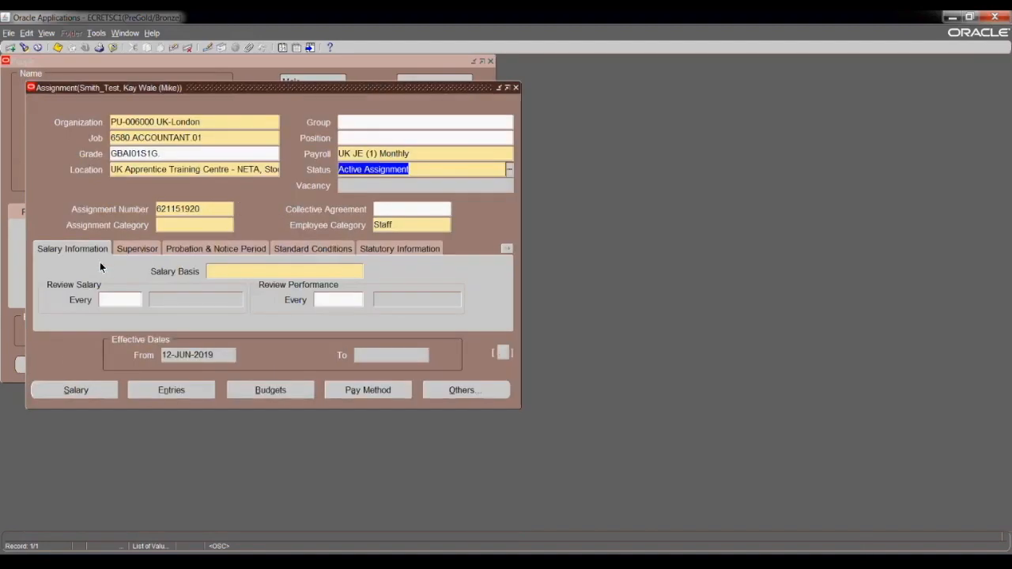
click(175, 225)
click(231, 226)
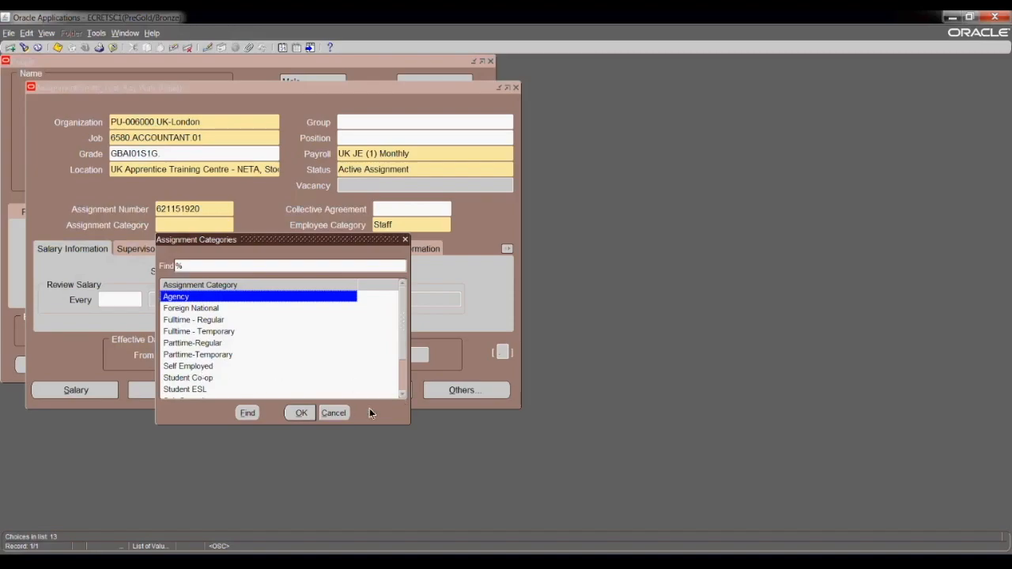
click(402, 395)
click(402, 396)
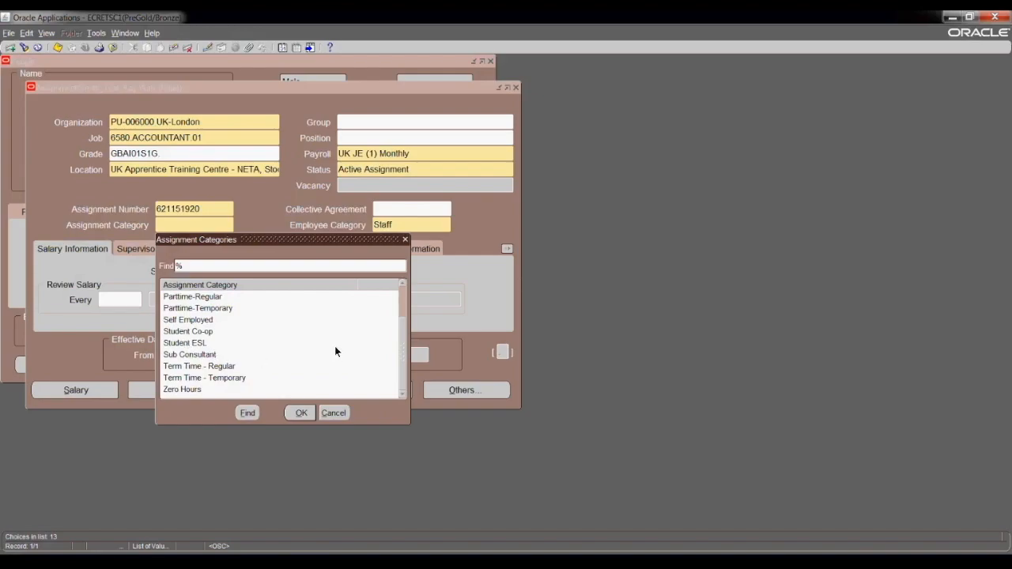
click(401, 284)
click(401, 284)
click(401, 284)
click(401, 285)
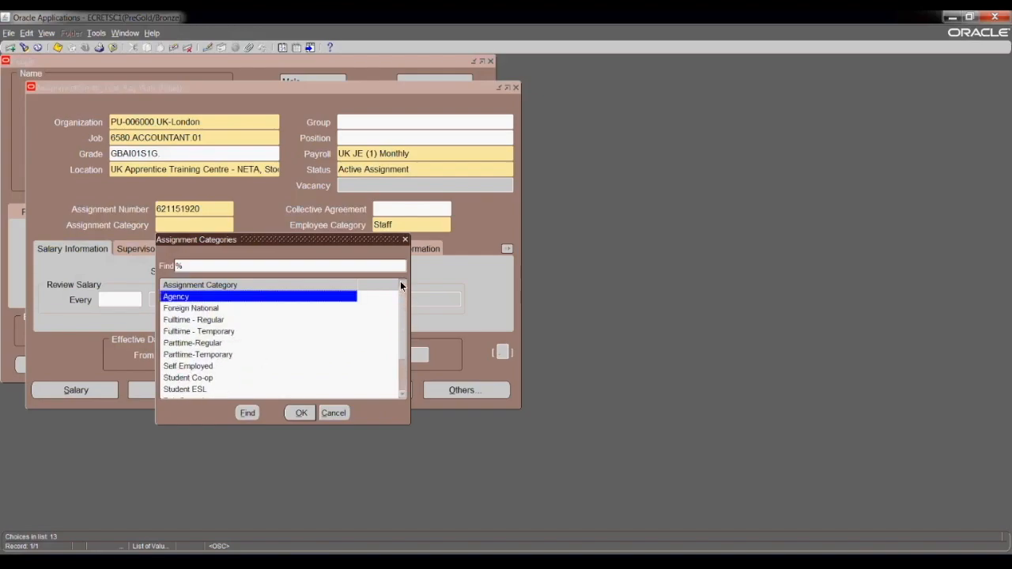
click(215, 320)
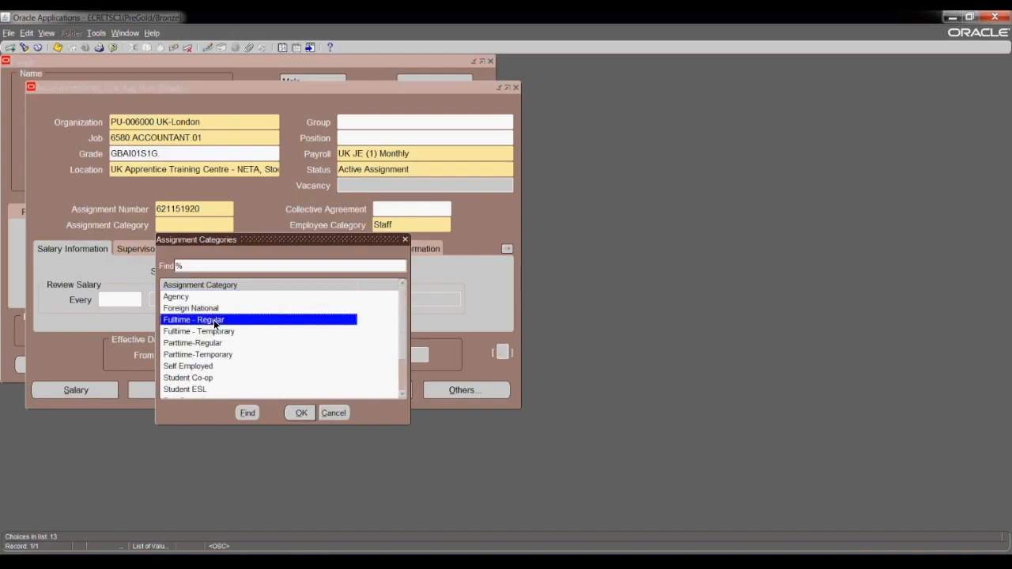
click(292, 417)
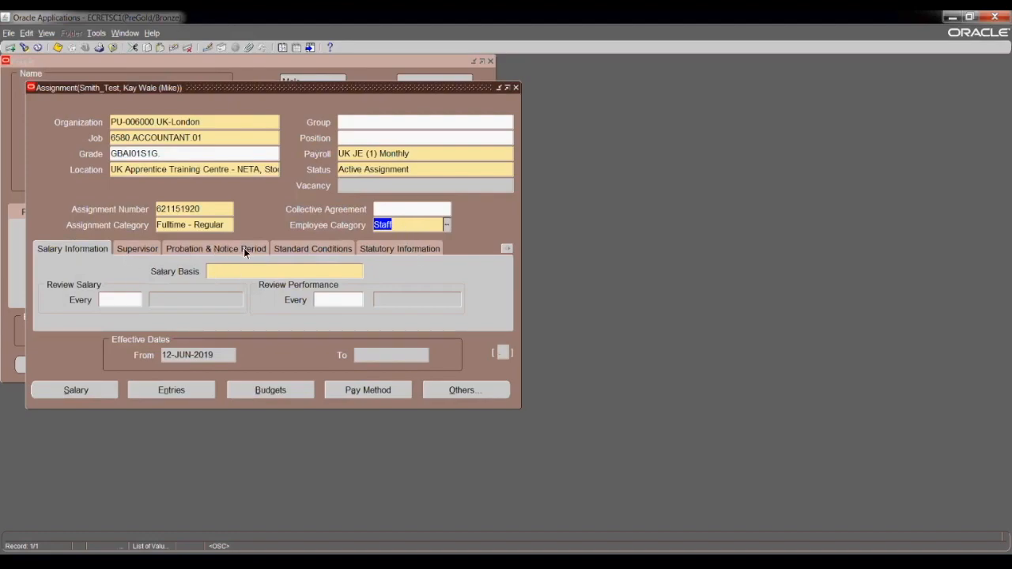
click(246, 270)
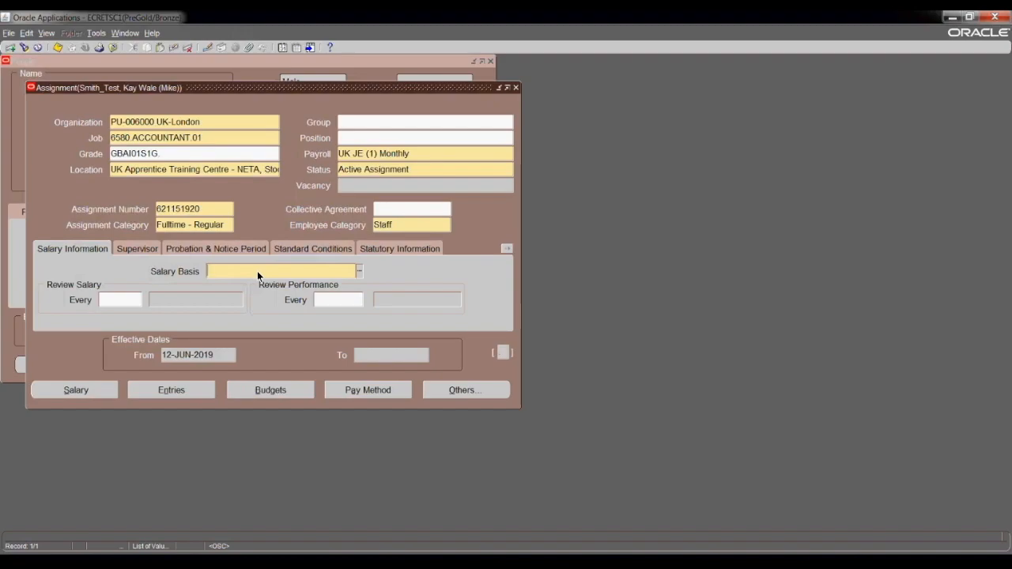
Set the salary basis to UK GBP Annual (40).
click(359, 271)
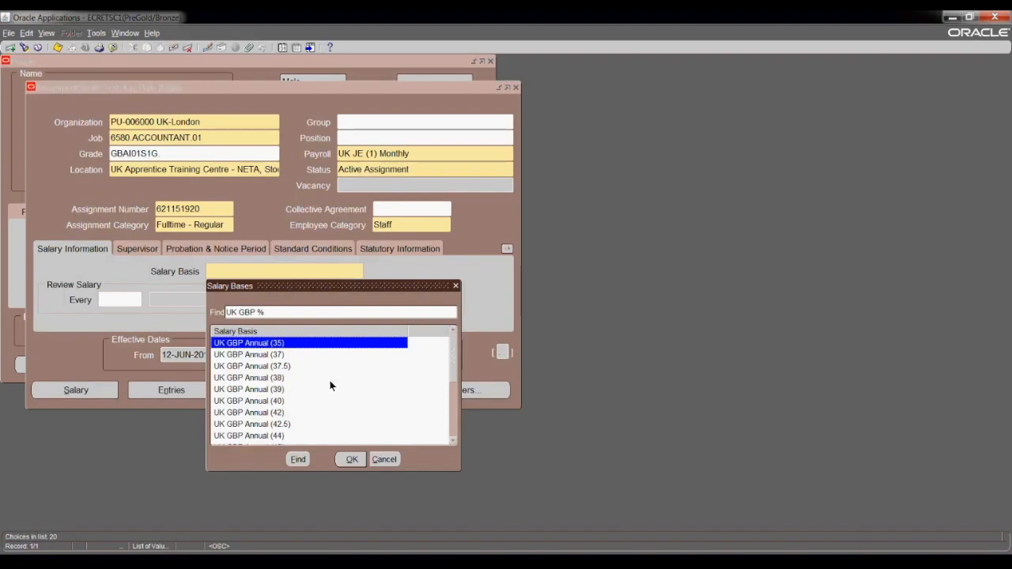
click(248, 401)
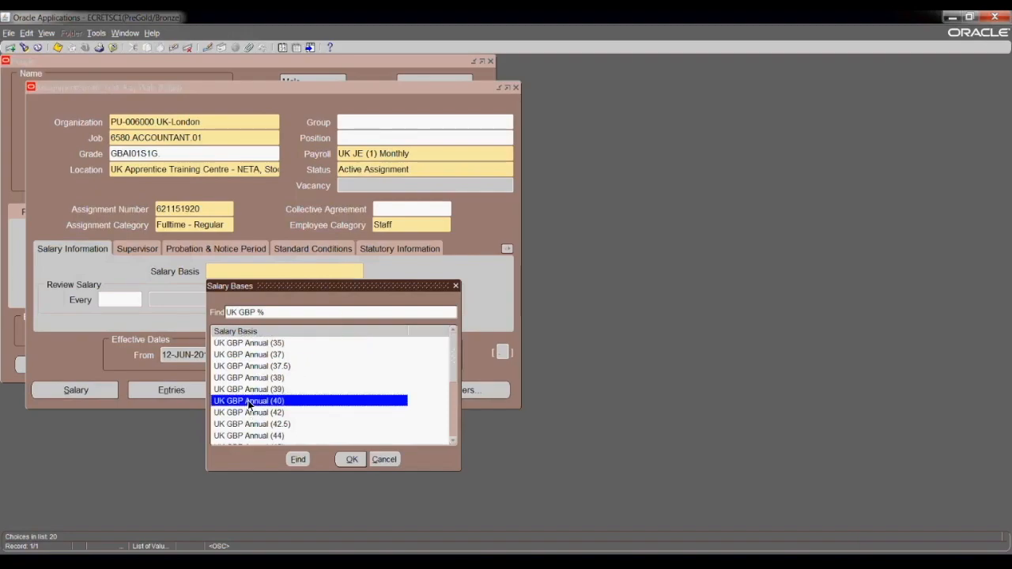
click(248, 391)
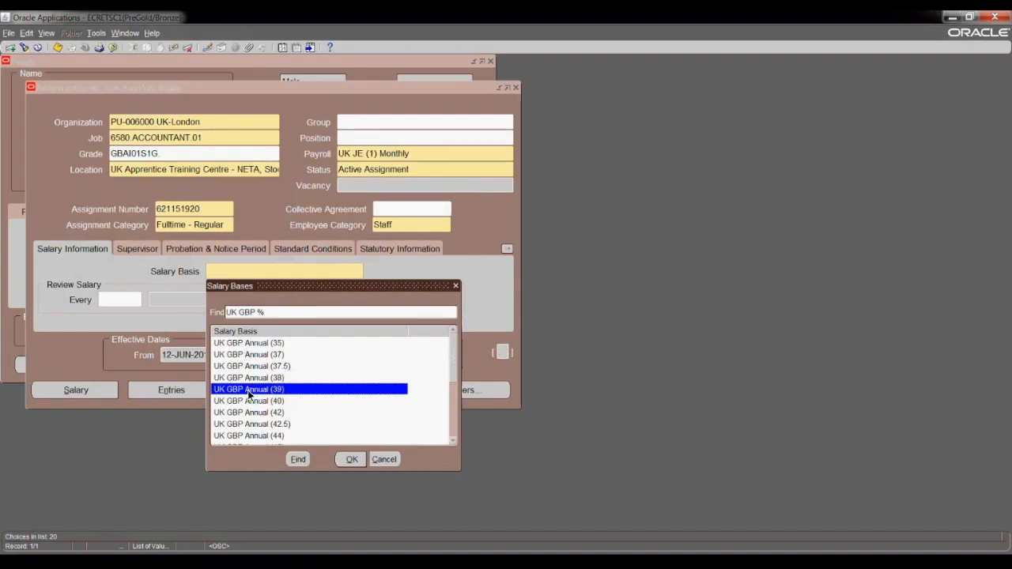
click(455, 442)
click(455, 442)
click(456, 442)
click(455, 442)
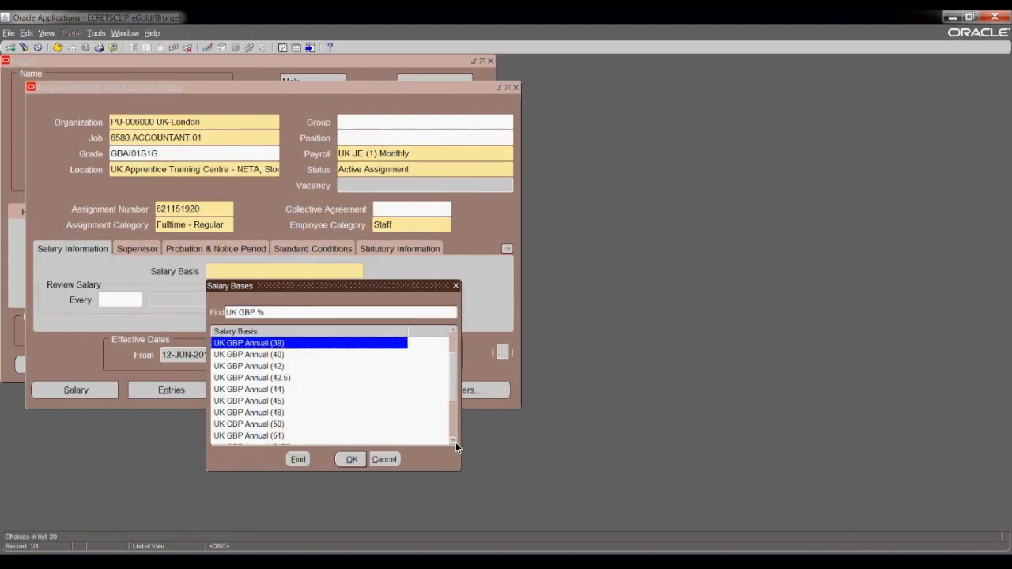
click(256, 357)
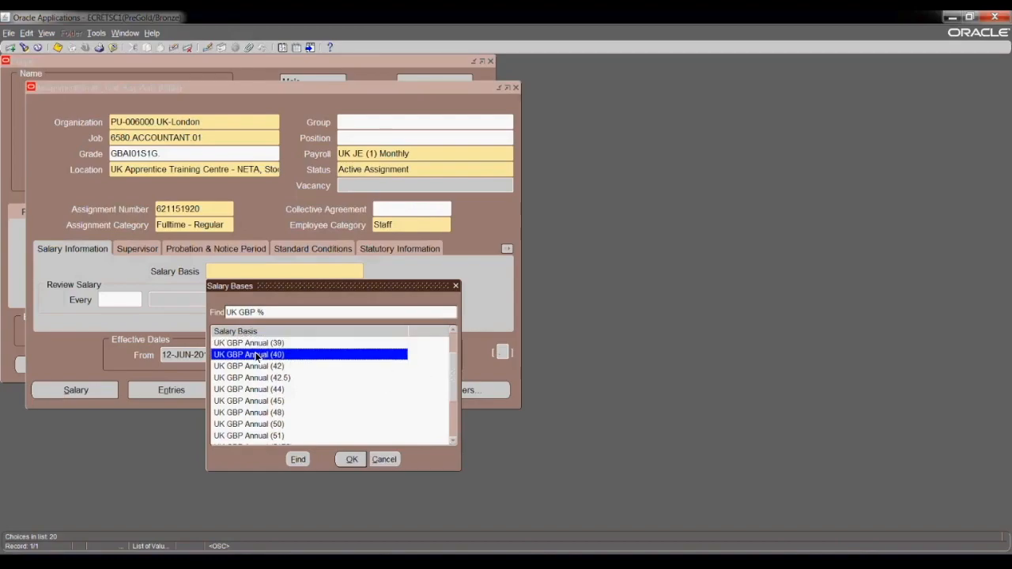
click(348, 460)
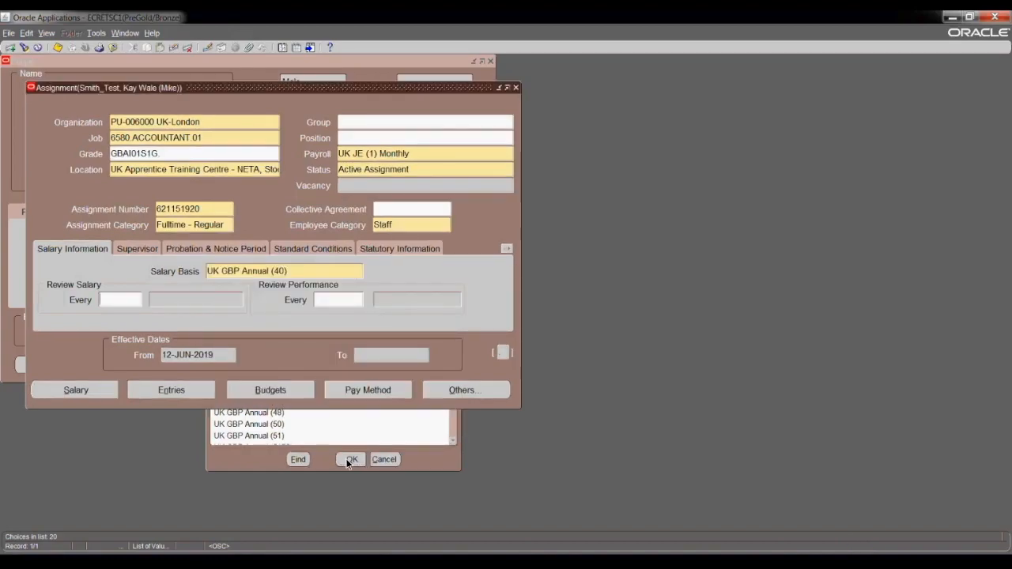
Search for a supervisor by surname and assign the first match with their worker number.
click(141, 247)
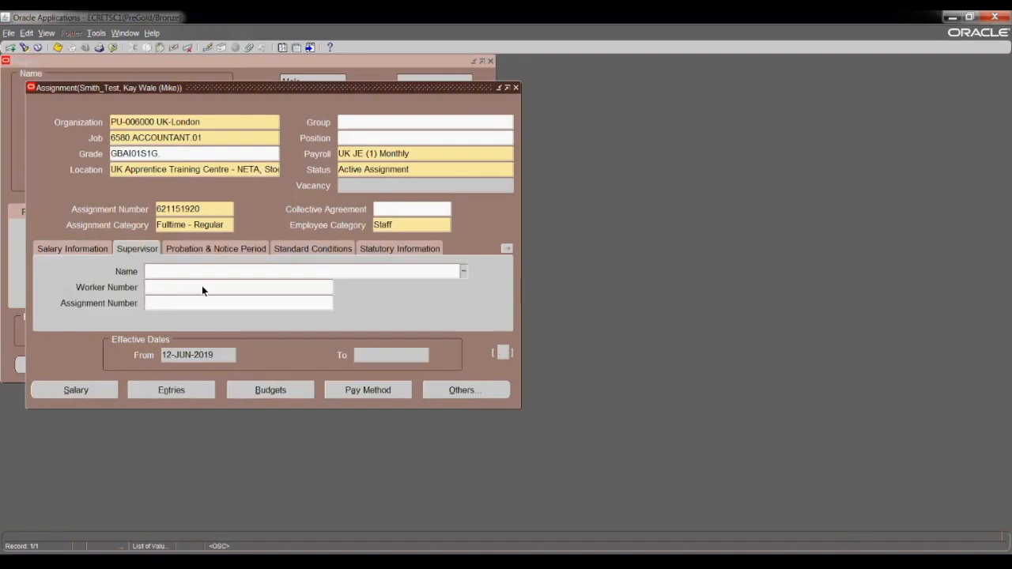
text(sofowo)
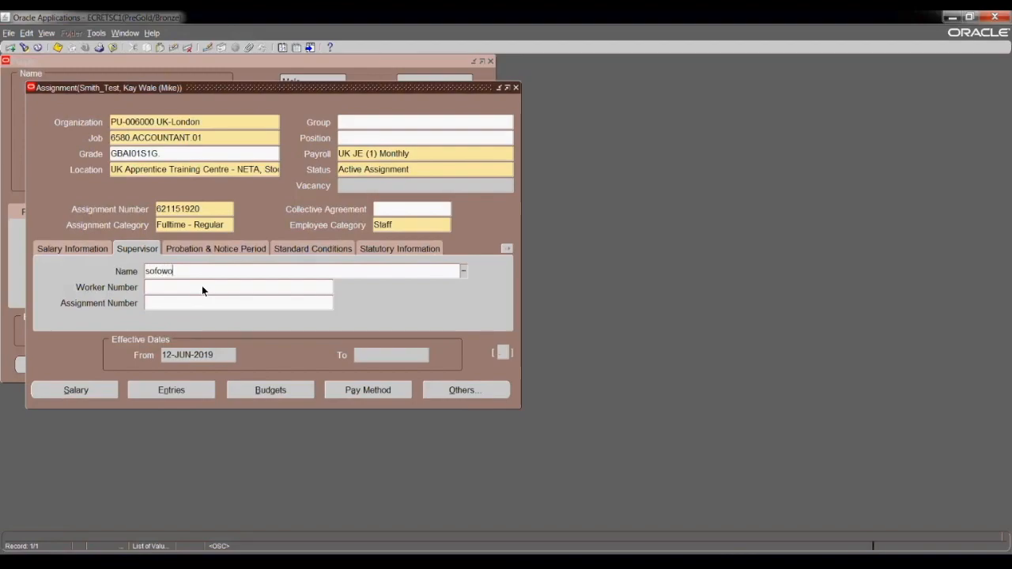
key(Tab)
key(BackSpace)
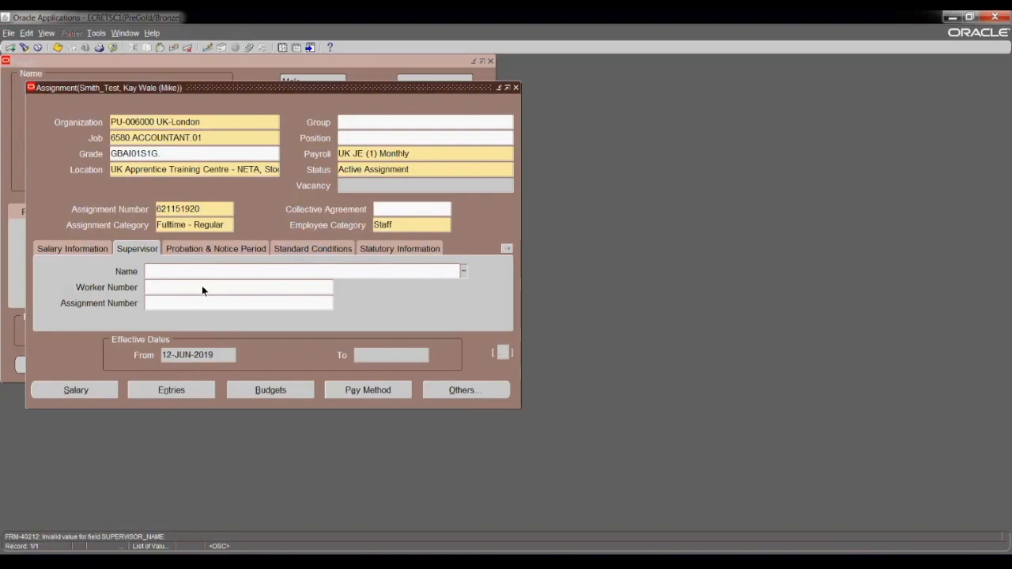
text(smith%)
key(Tab)
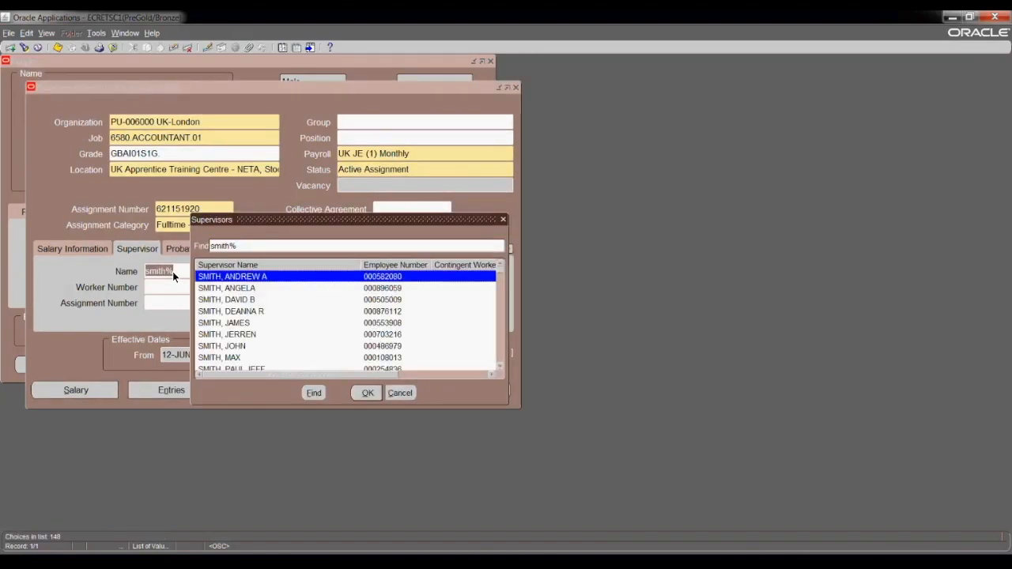
key(Return)
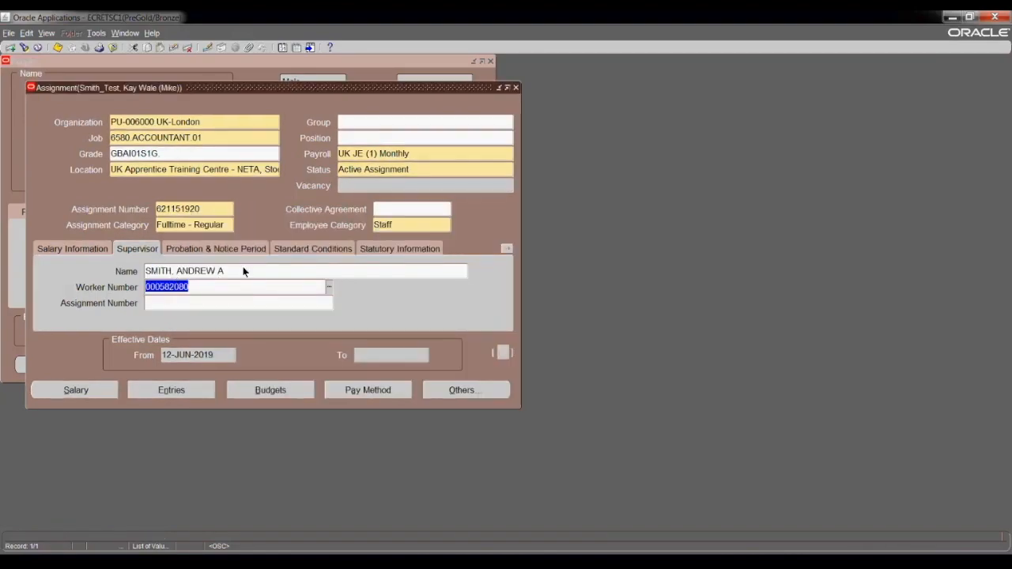
click(194, 249)
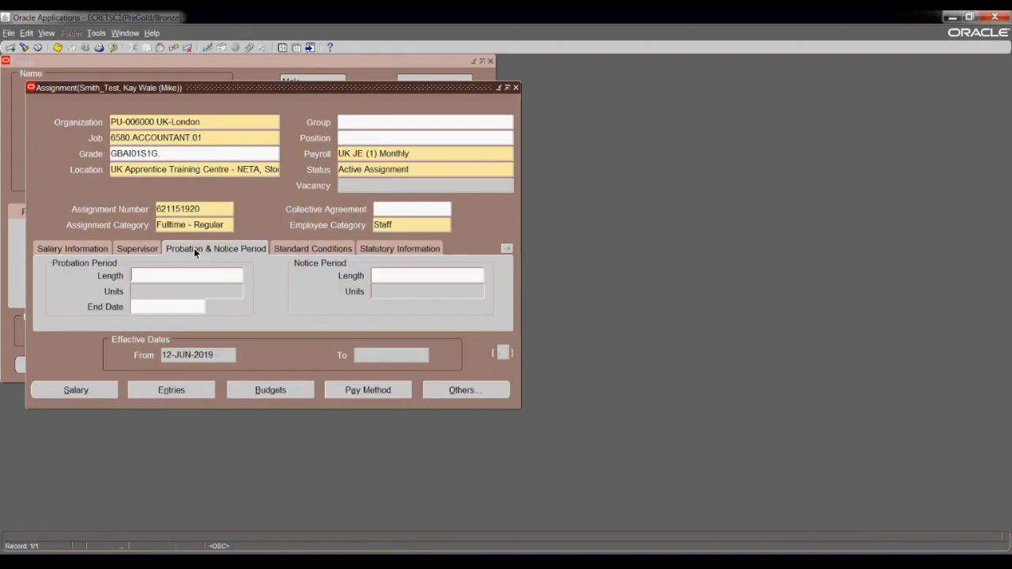
Set a 6-month probation period and a 1-month notice period.
click(161, 281)
click(163, 298)
text(m)
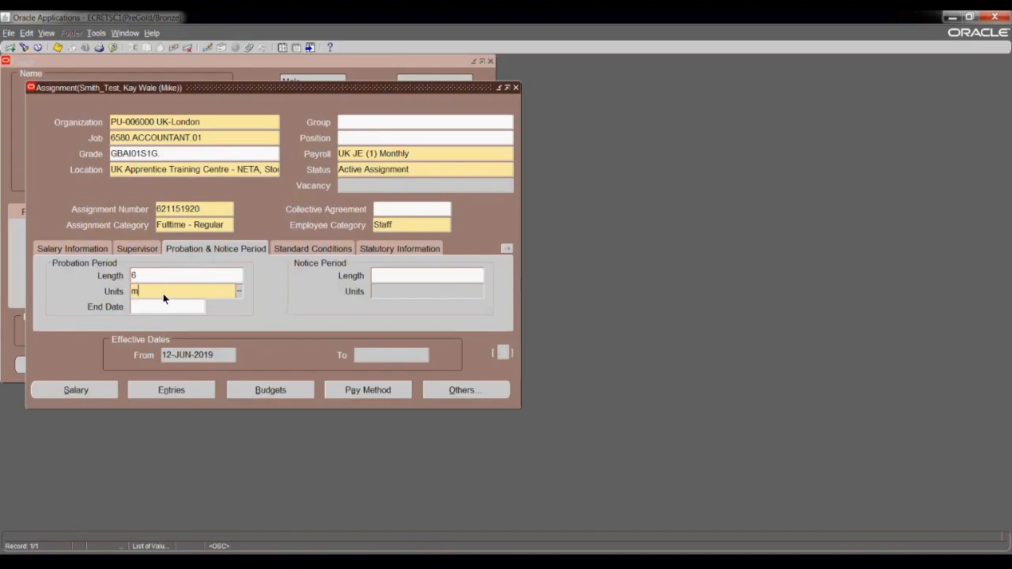
key(Tab)
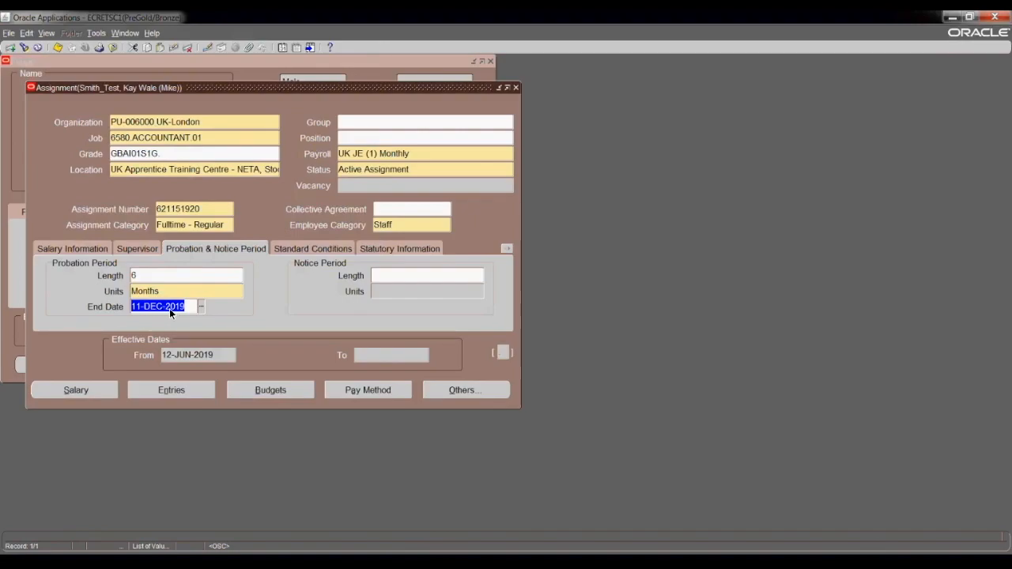
click(393, 277)
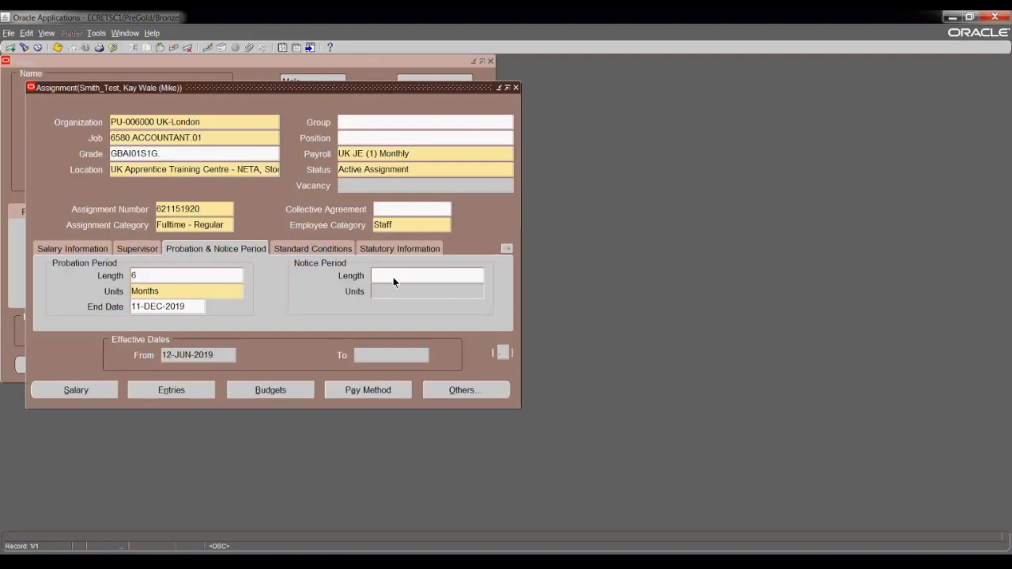
click(400, 290)
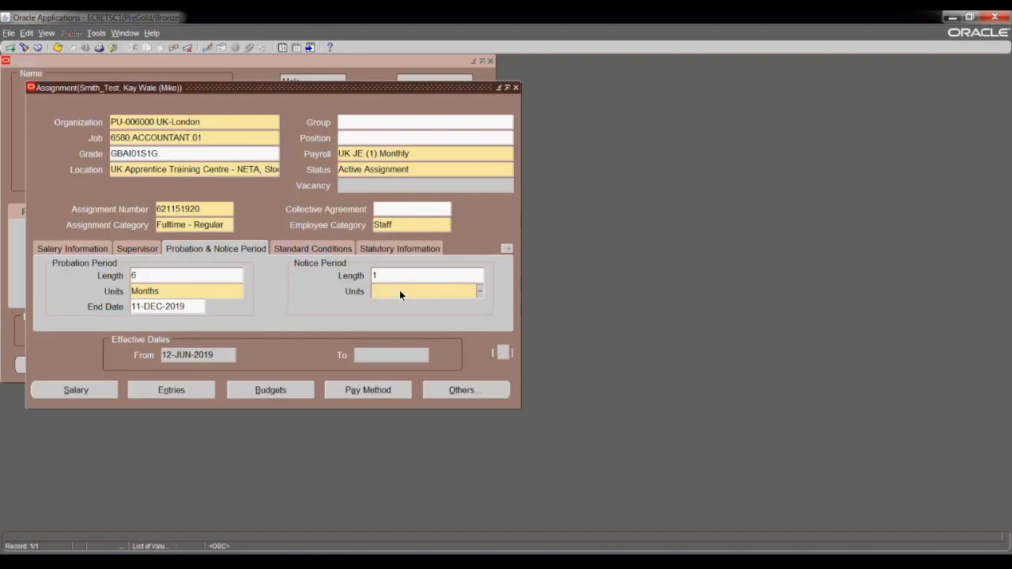
key(Tab)
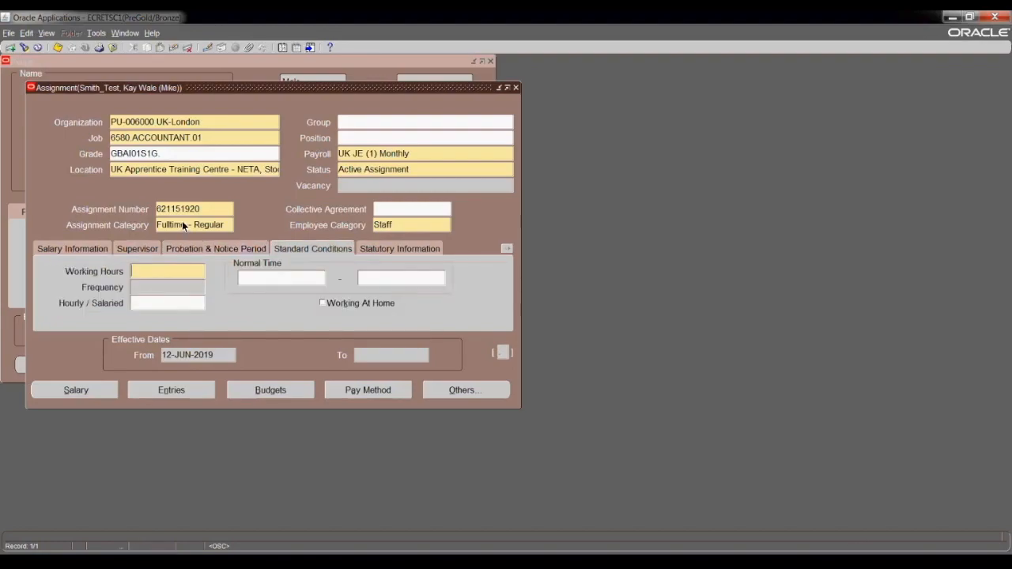
click(223, 249)
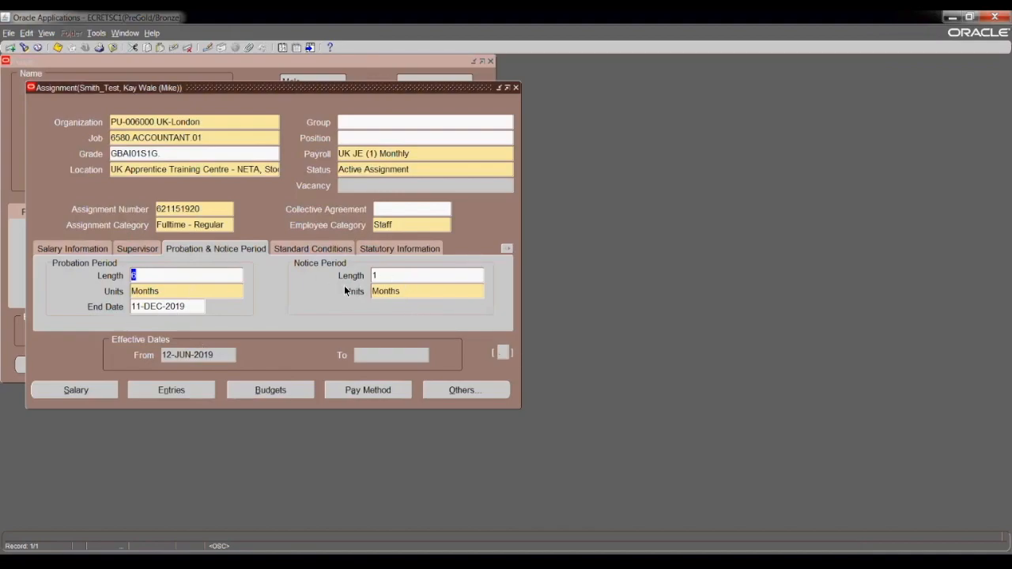
click(328, 250)
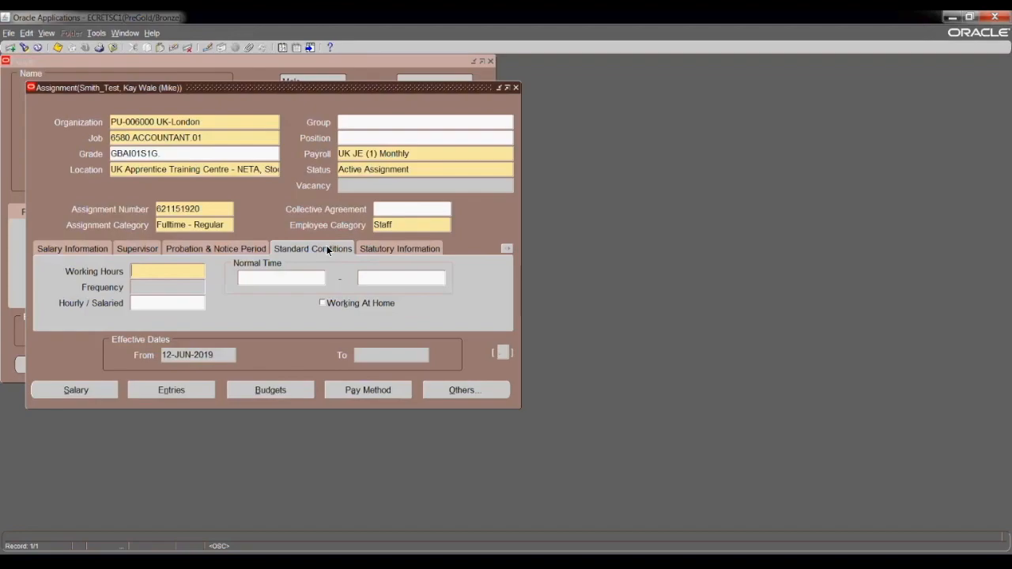
Set standard working hours to 40 per Week.
text(40)
key(Tab)
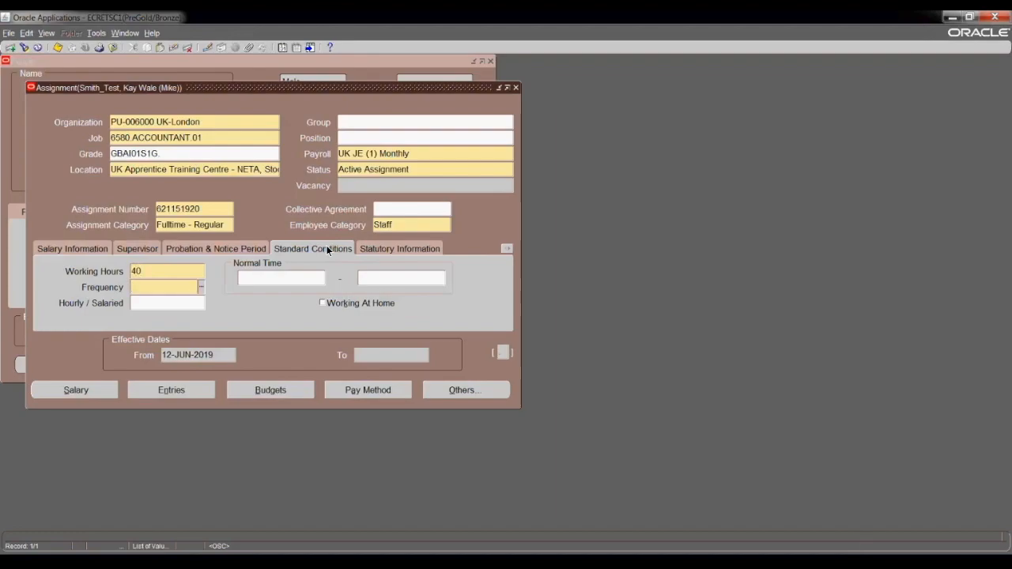
click(200, 288)
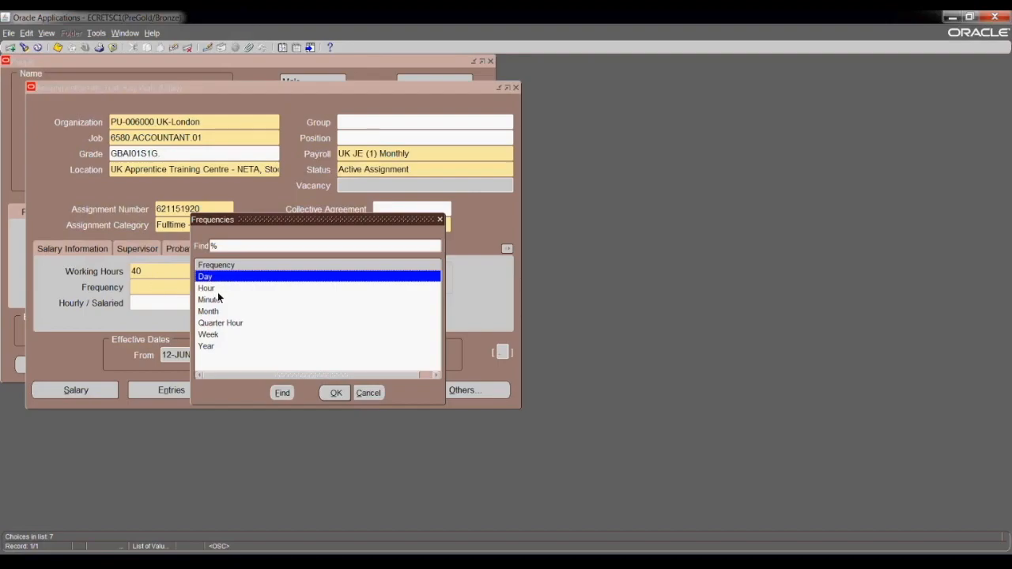
click(218, 336)
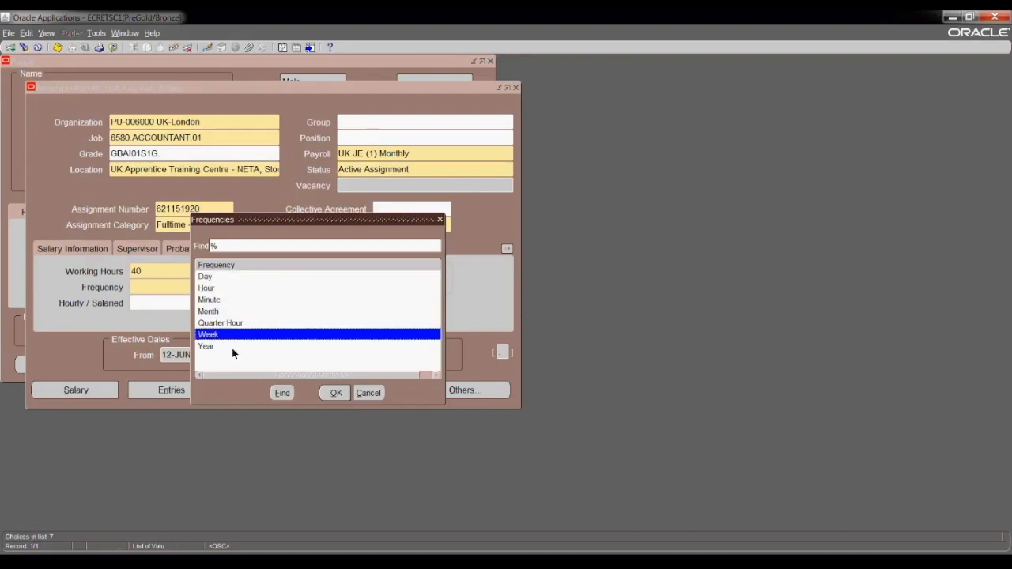
click(333, 393)
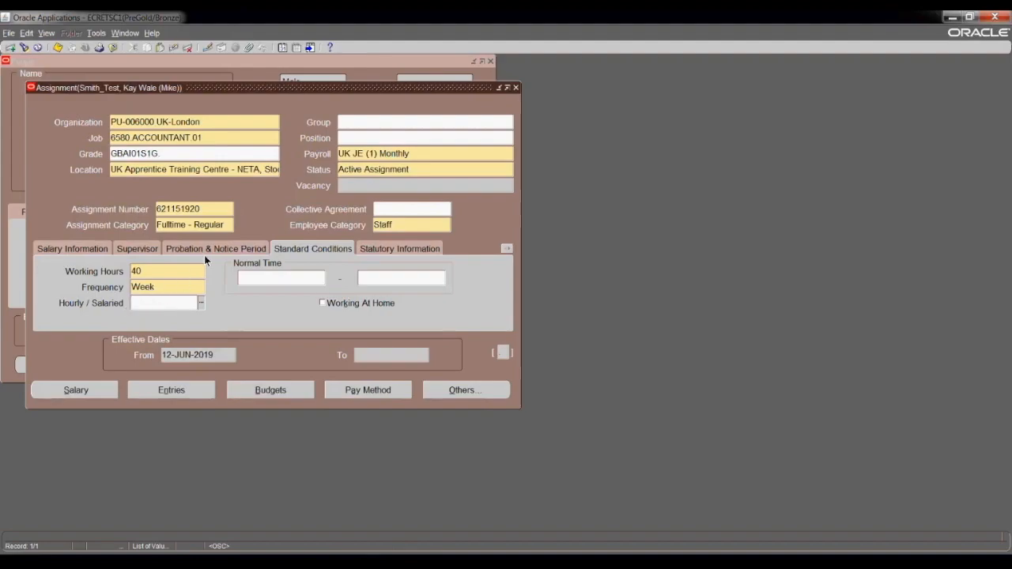
Mark the assignment Salaried with normal time 09:00 to 17:00.
click(200, 303)
click(227, 288)
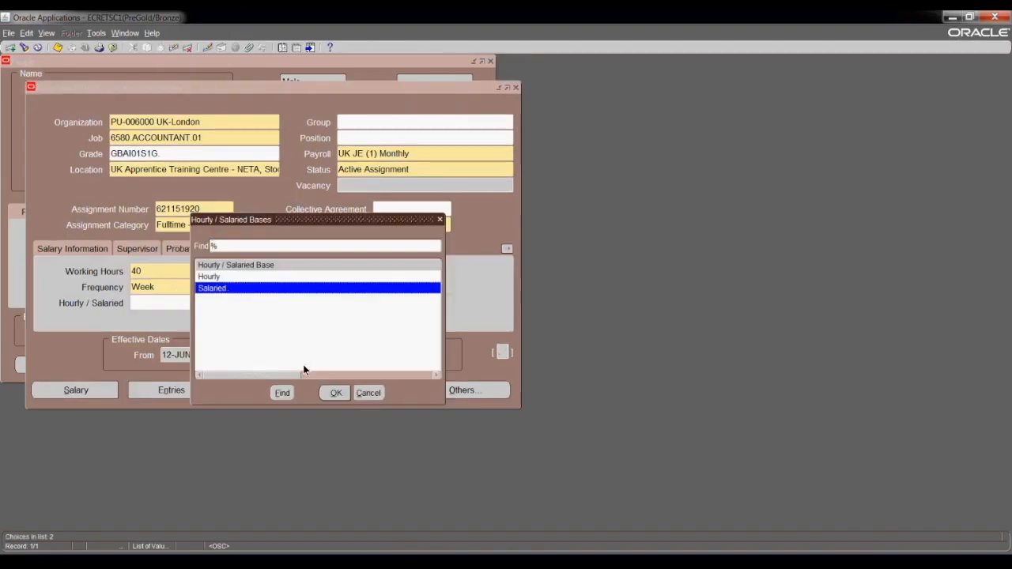
click(335, 393)
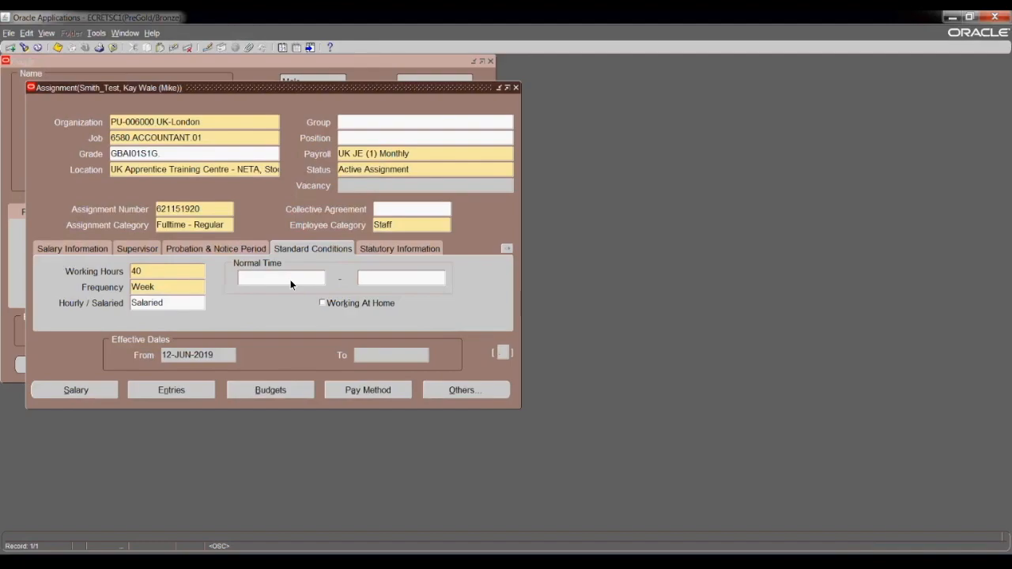
text(09)
text(:00)
text(17)
text(:00)
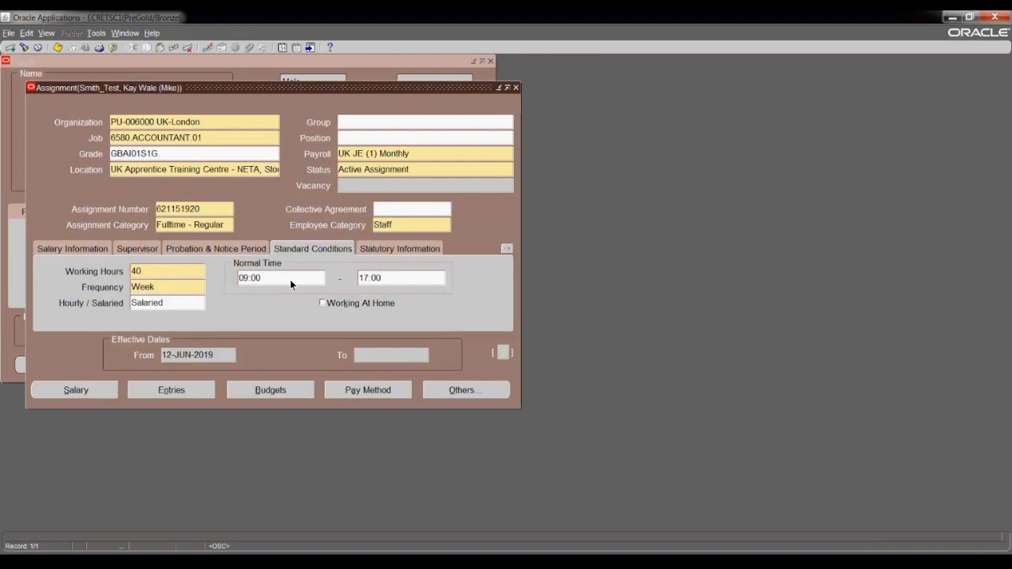
click(385, 249)
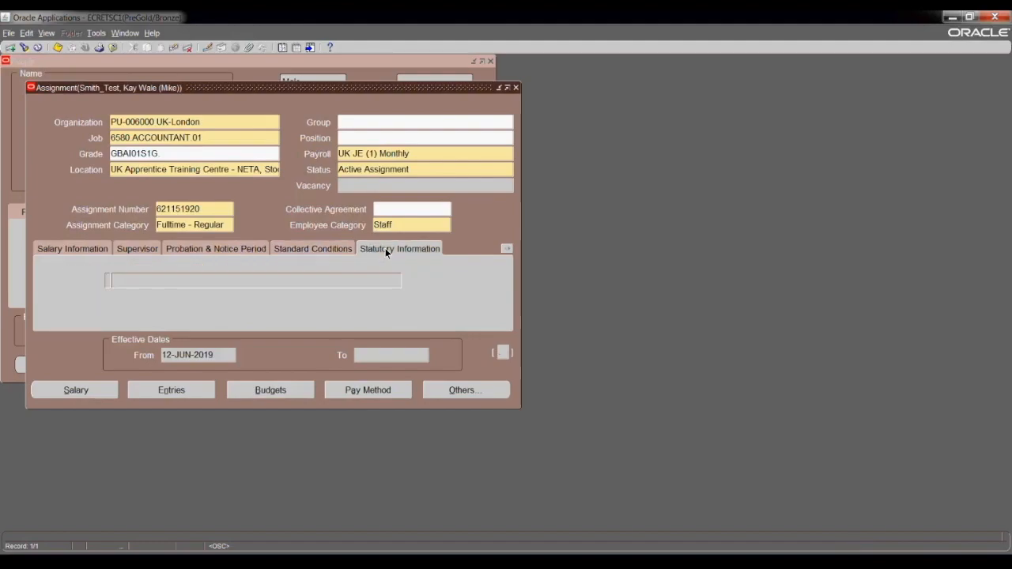
Set the GL company segment to CO-0267 LeighFisher Ltd with department 0000.
click(504, 352)
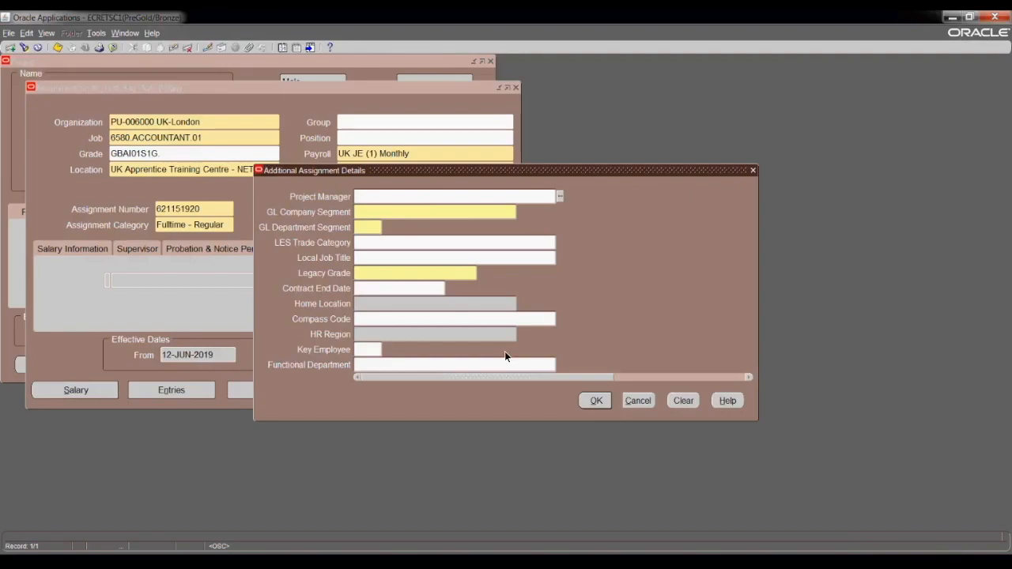
click(384, 213)
text(c)
key(Tab)
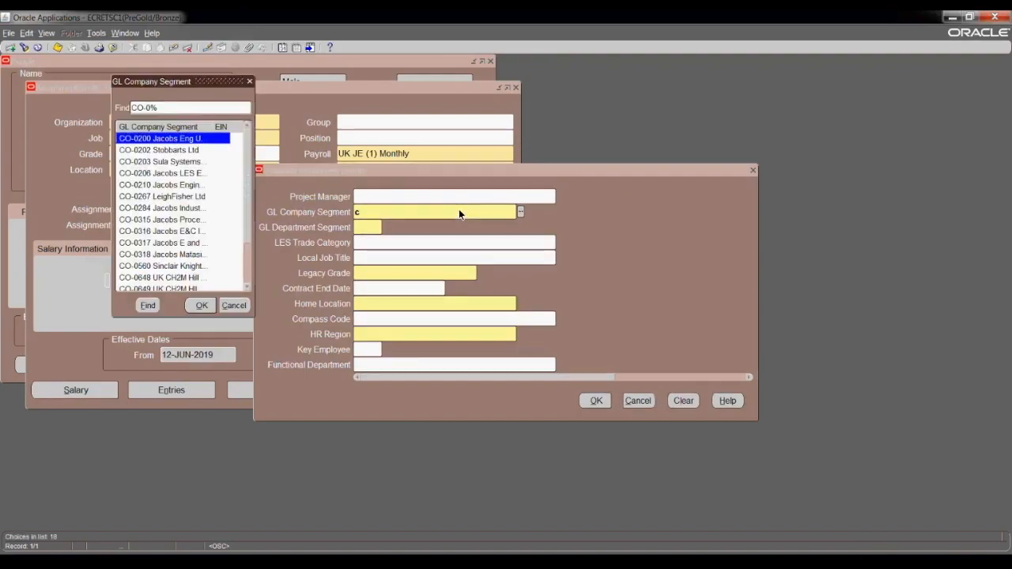
double_click(151, 140)
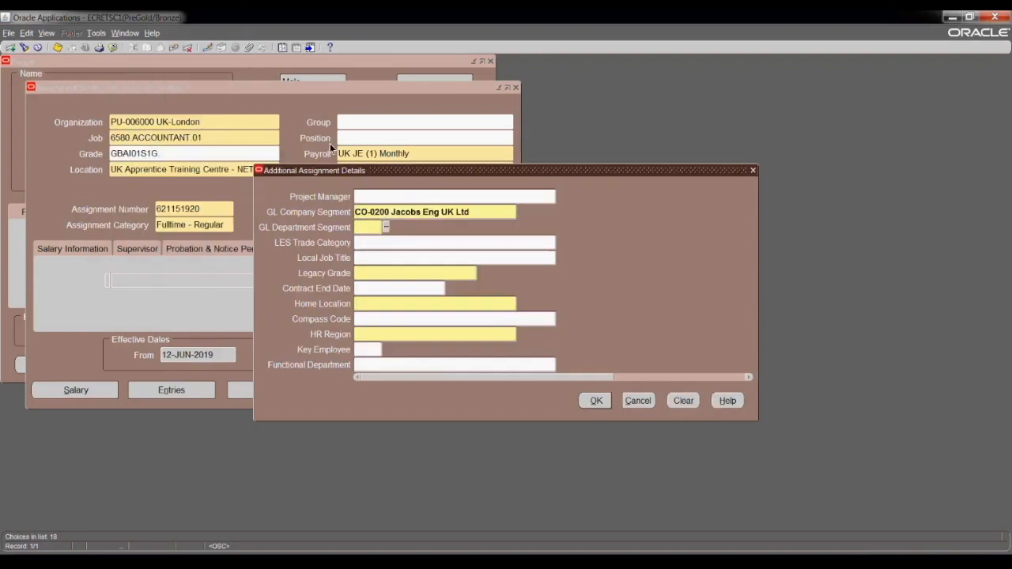
click(479, 212)
text(c)
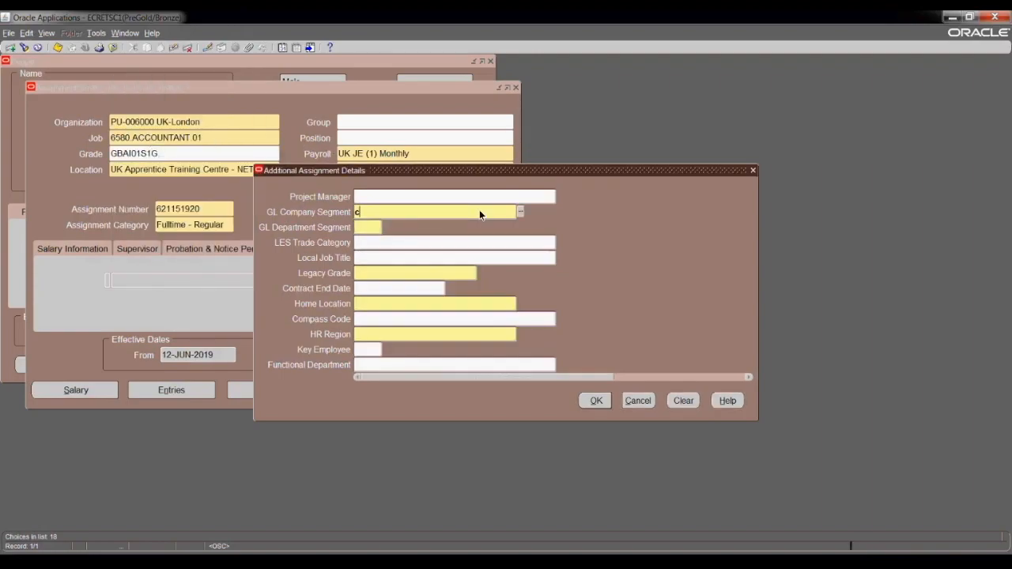
key(Tab)
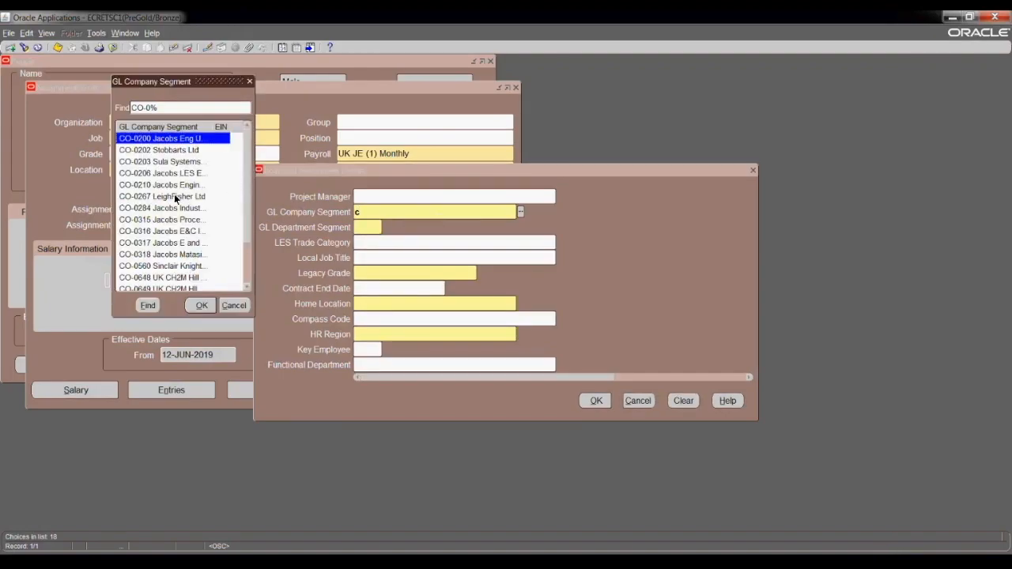
click(176, 197)
click(202, 307)
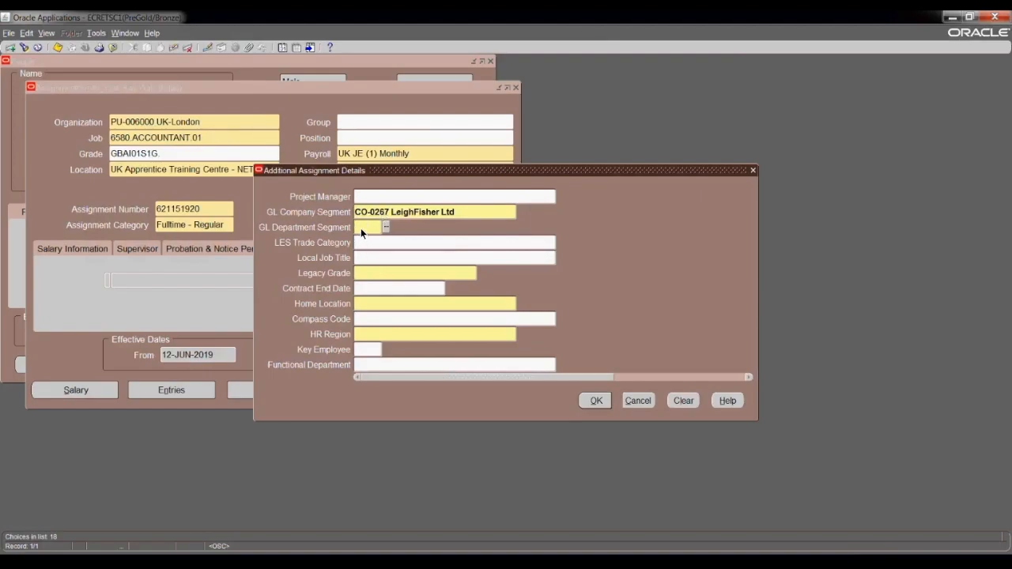
key(Tab)
Set legacy grade 4 and home location UK Aberdeen.
click(386, 271)
click(481, 272)
click(152, 173)
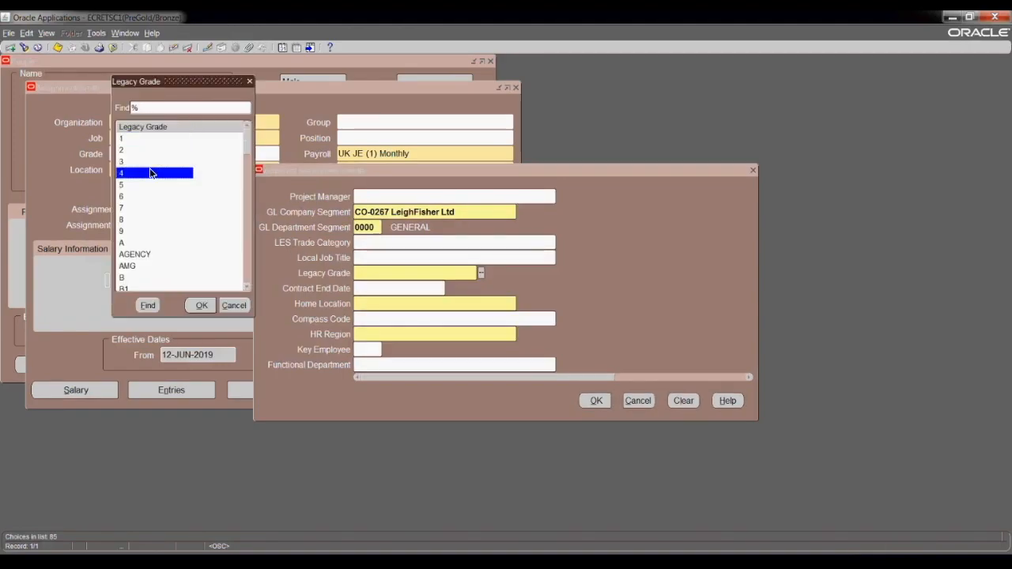
double_click(153, 174)
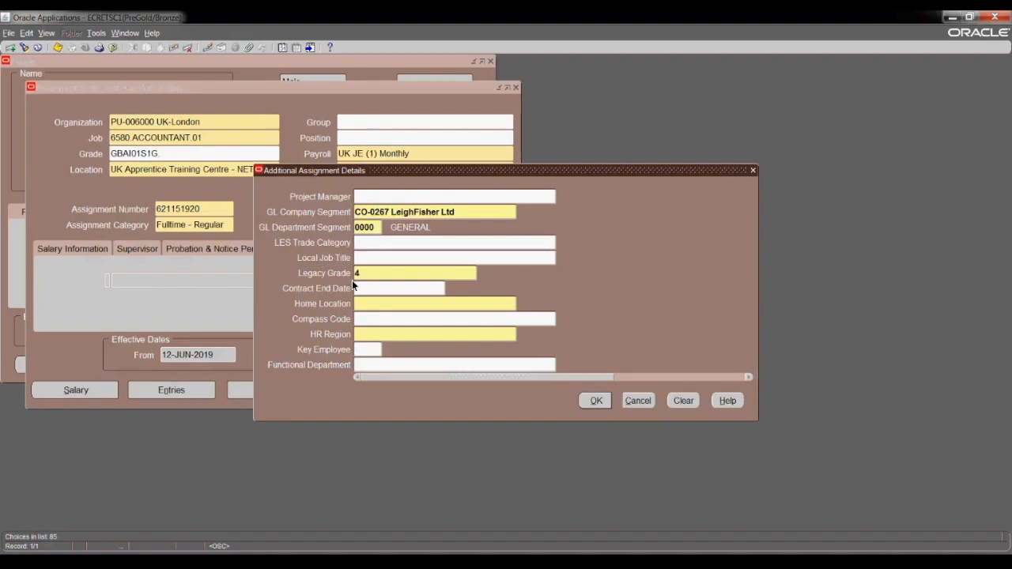
click(374, 304)
text(uk)
key(Tab)
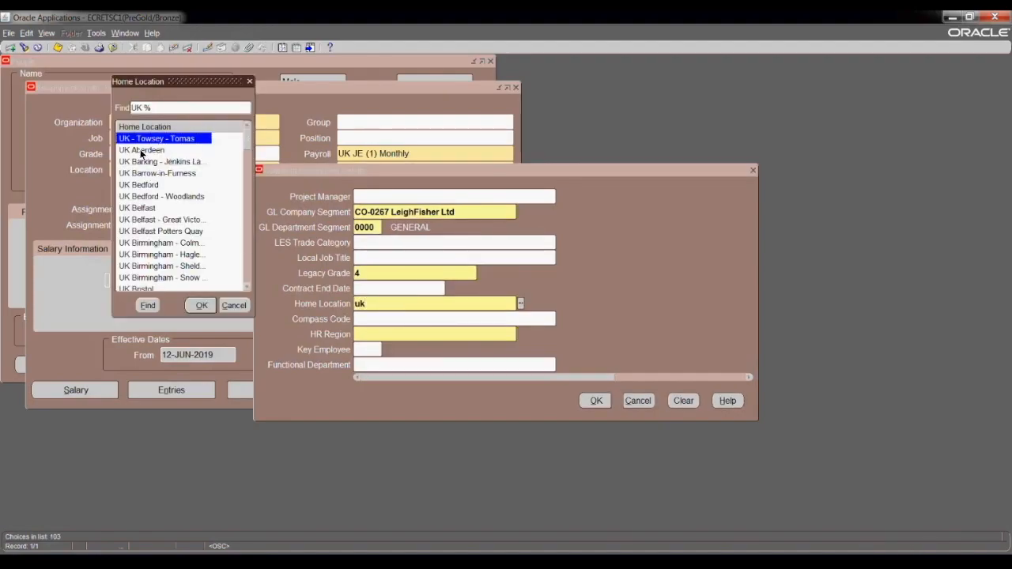
click(144, 150)
click(201, 306)
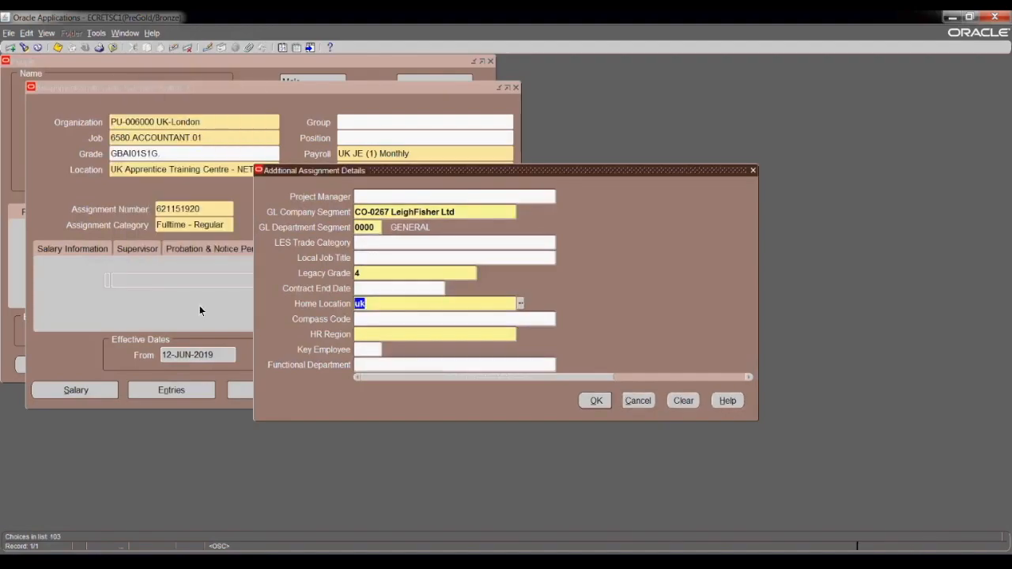
Set HR region HR UK AWE and local job title Account Administrator.
click(390, 332)
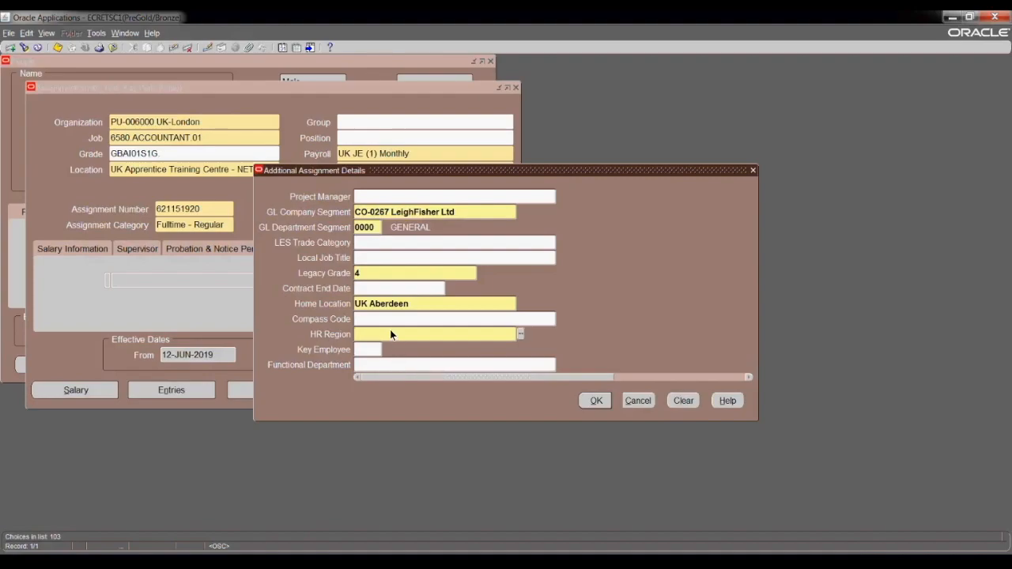
text(hr)
key(Tab)
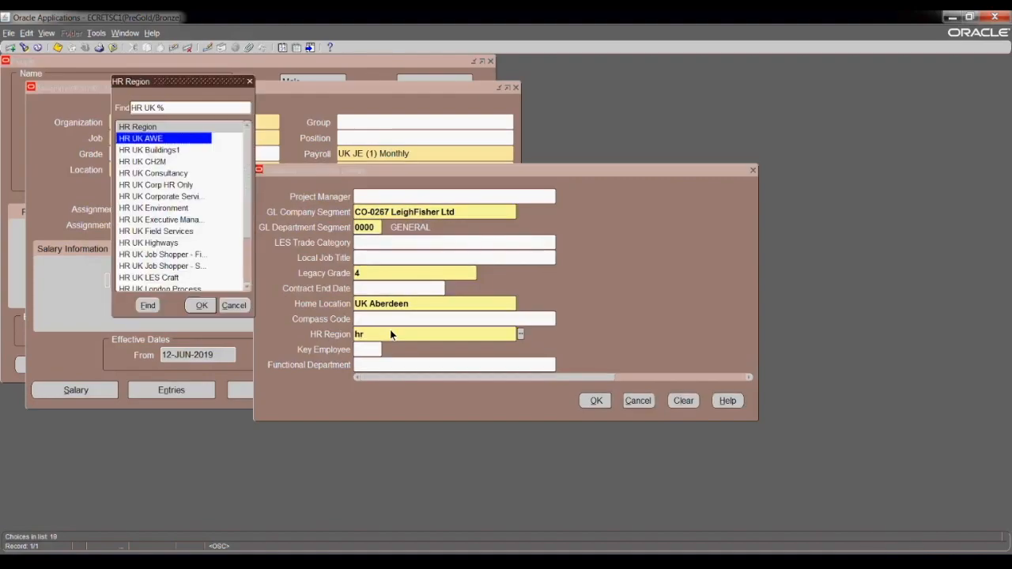
key(Return)
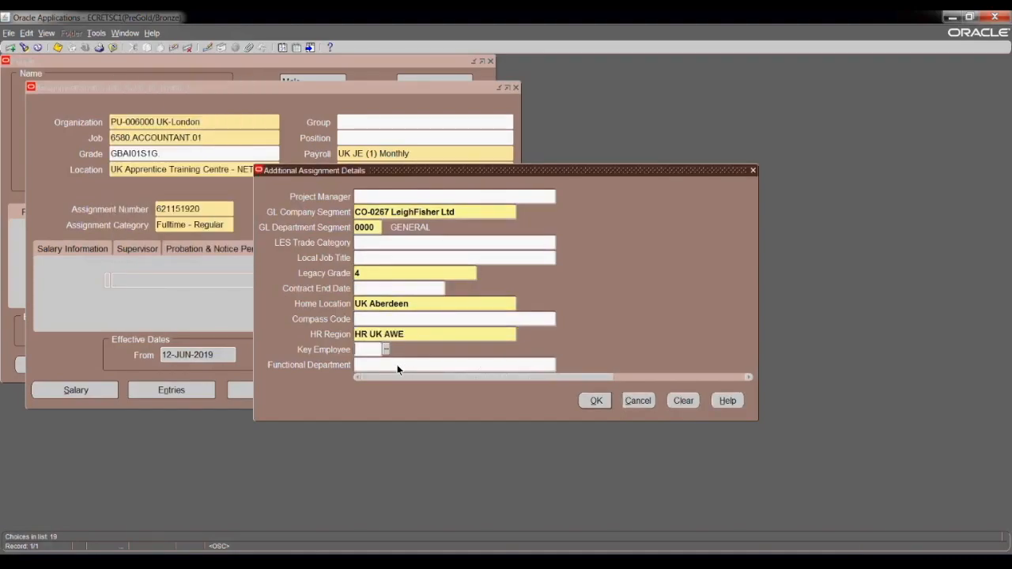
click(380, 258)
text(Administrator)
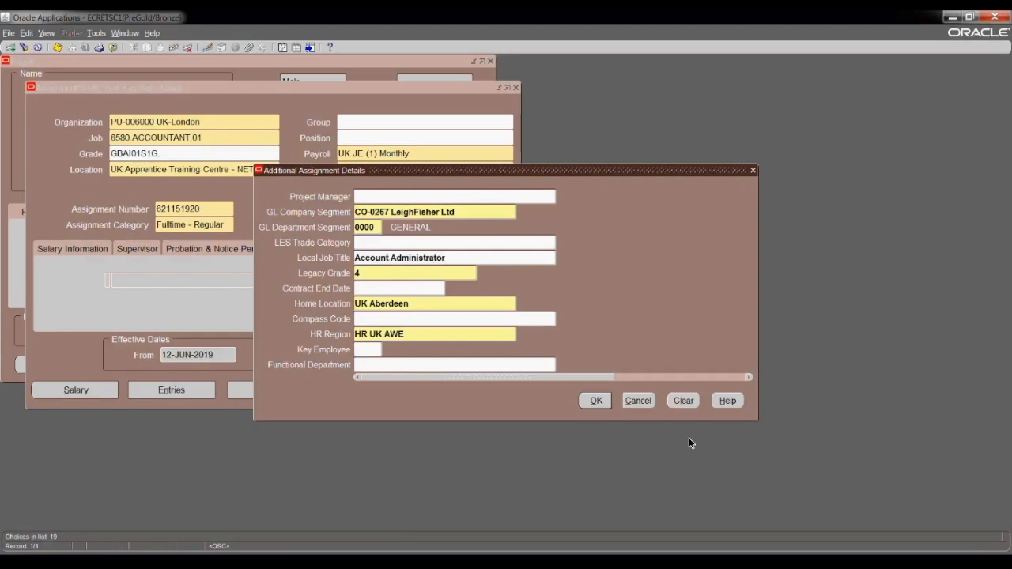
Save the assignment, keeping its existing location, and open the employee's Salary page.
click(595, 401)
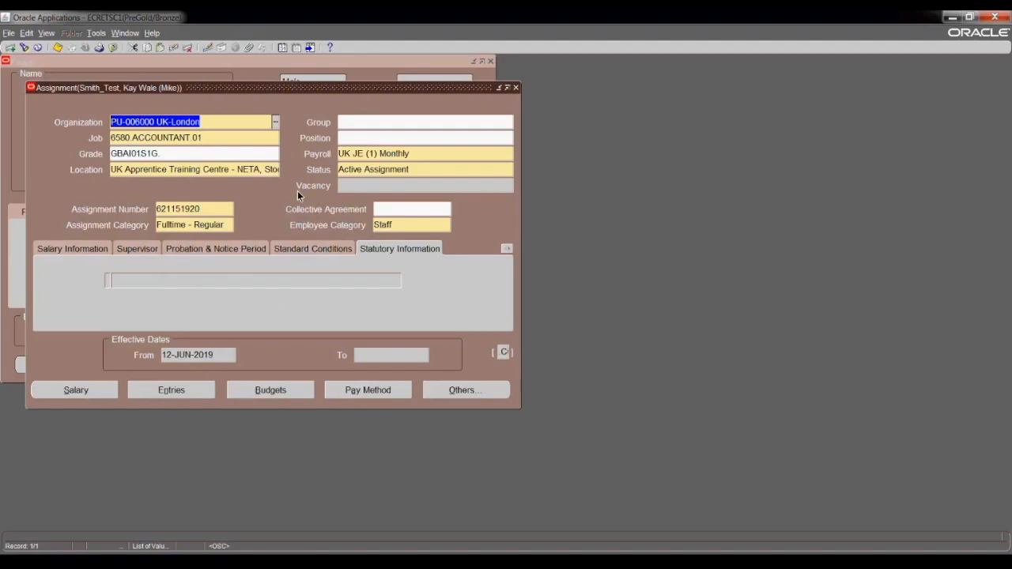
click(57, 44)
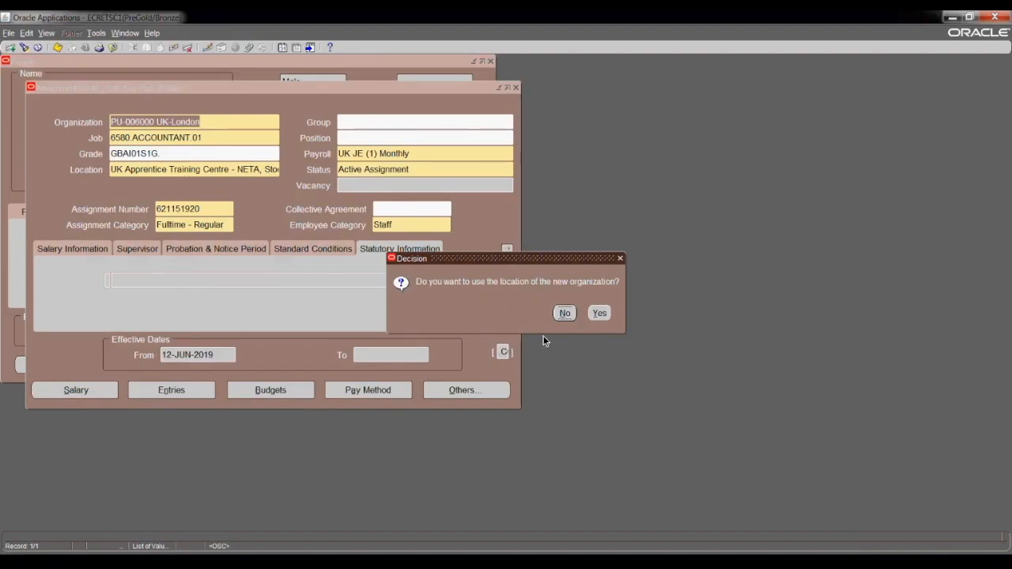
click(566, 314)
click(564, 313)
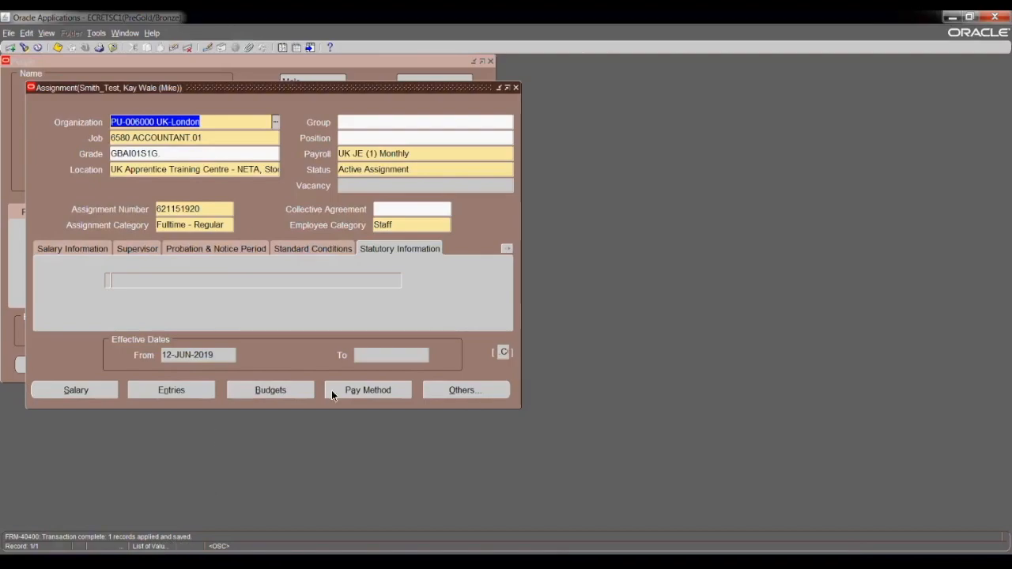
click(76, 390)
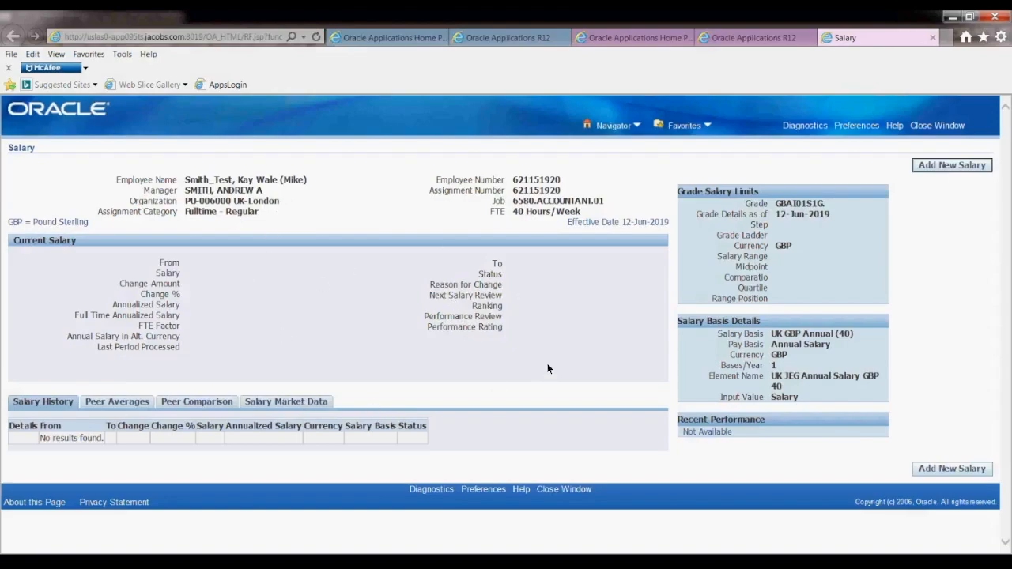
Add a 22222 annual New Hire salary starting 12-Jun-2019 and apply it.
click(940, 168)
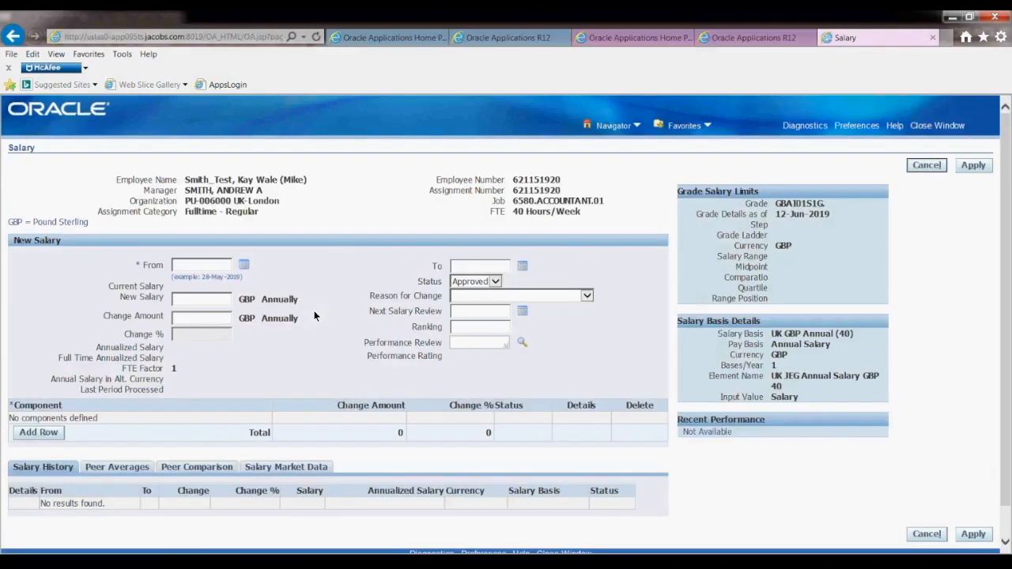
click(245, 266)
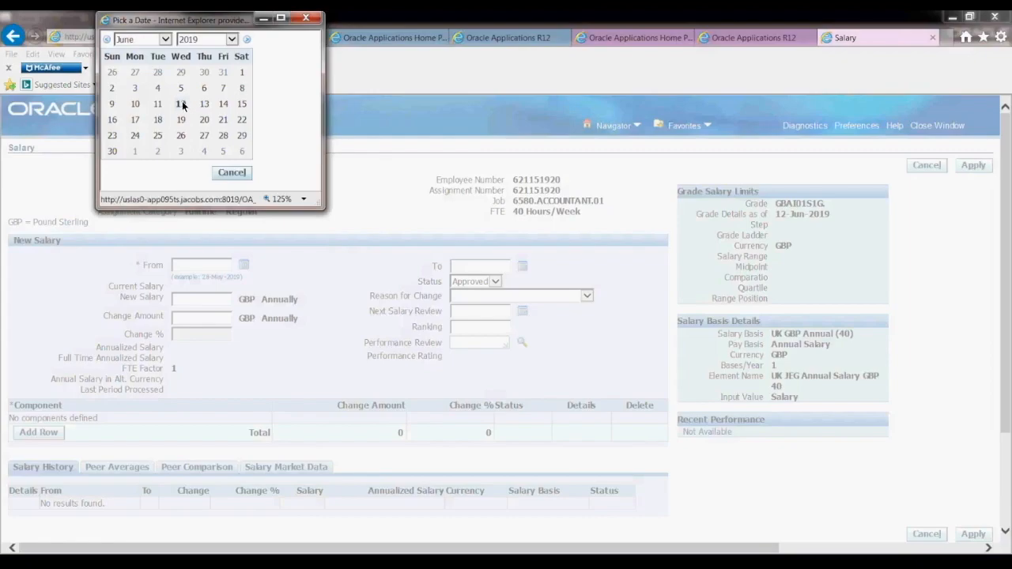
click(181, 103)
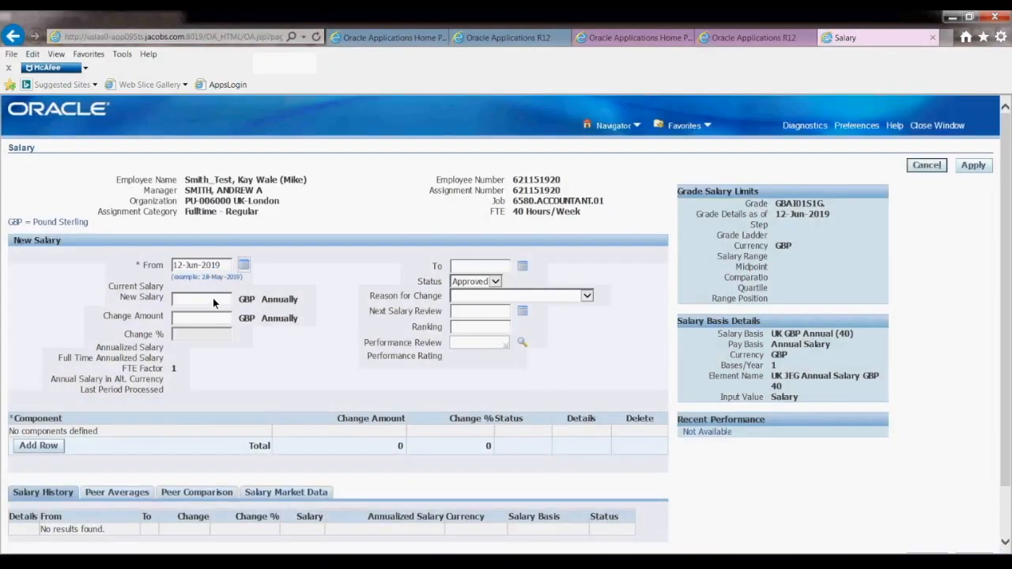
click(212, 298)
text(222)
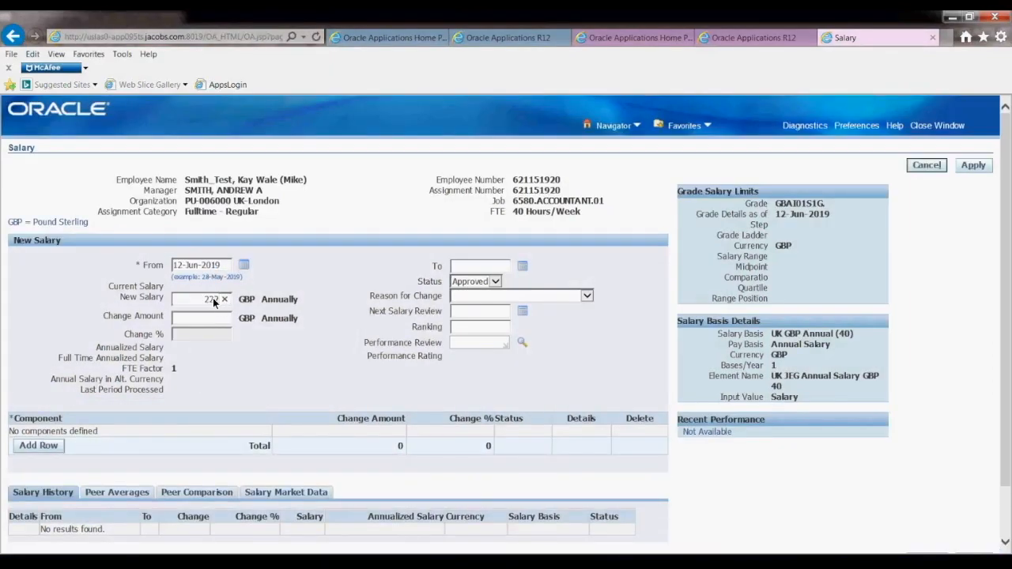
text(22)
key(Tab)
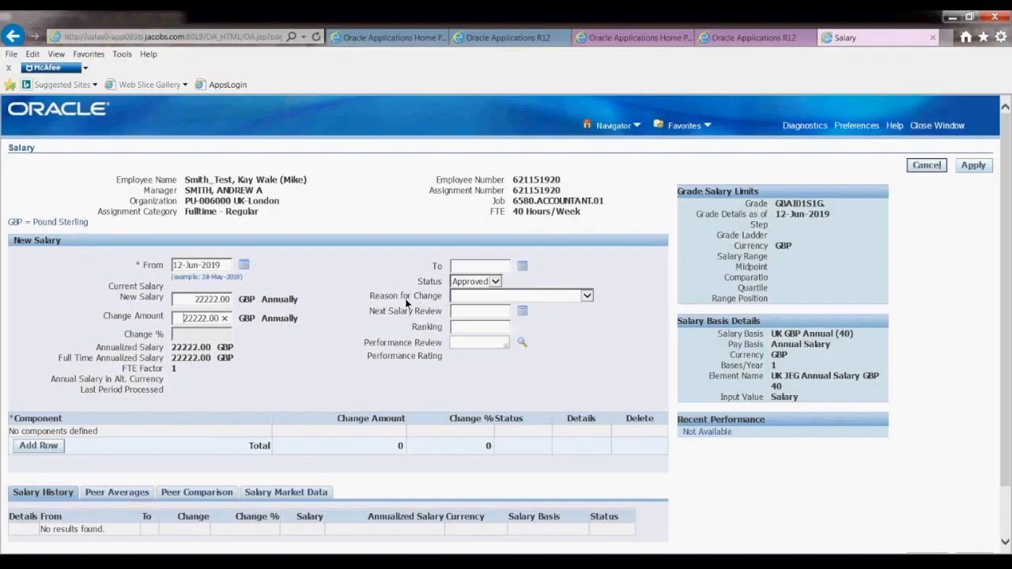
click(586, 296)
scroll(588, 295, down, 5)
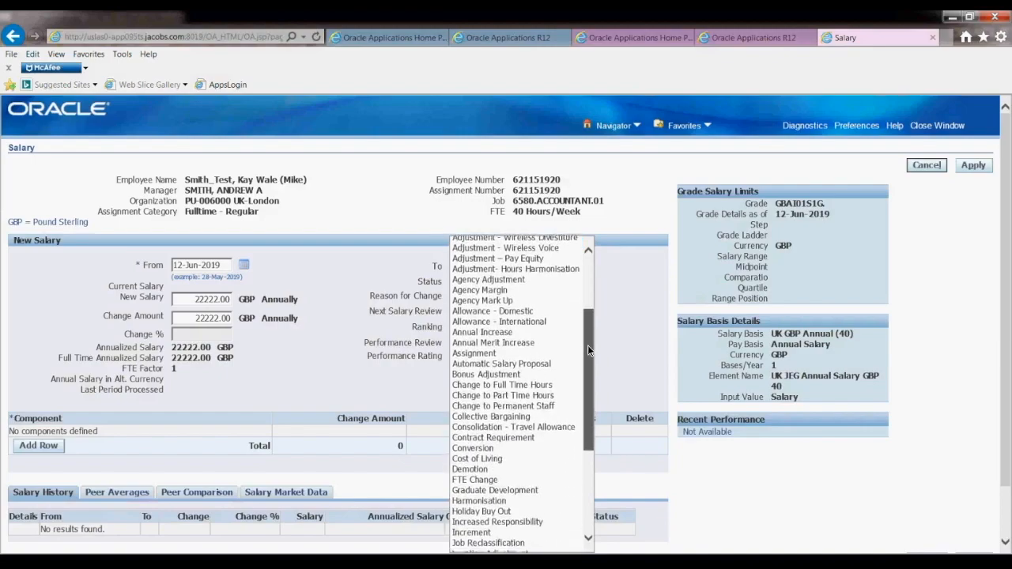
drag(588, 349, 593, 435)
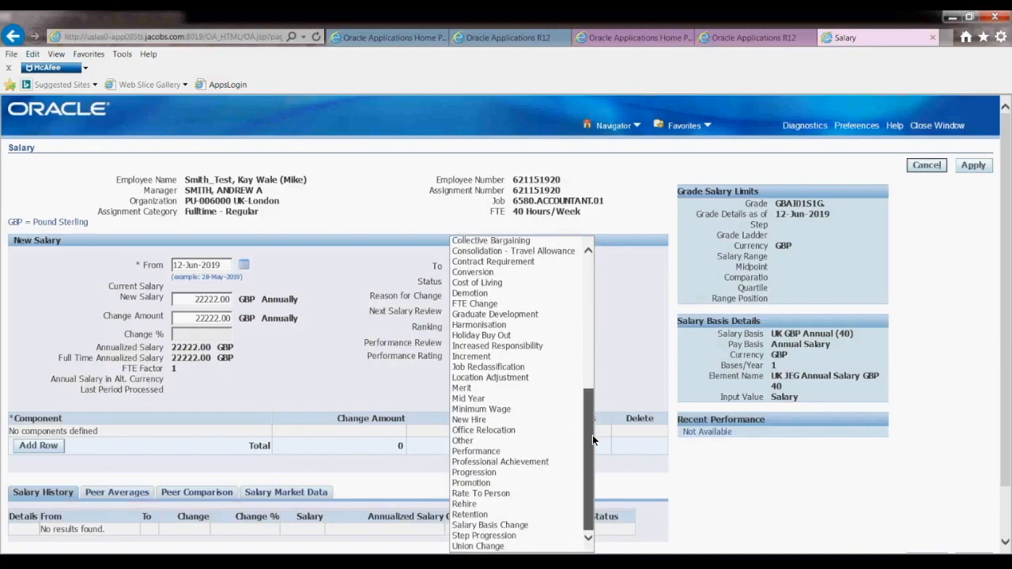
click(481, 419)
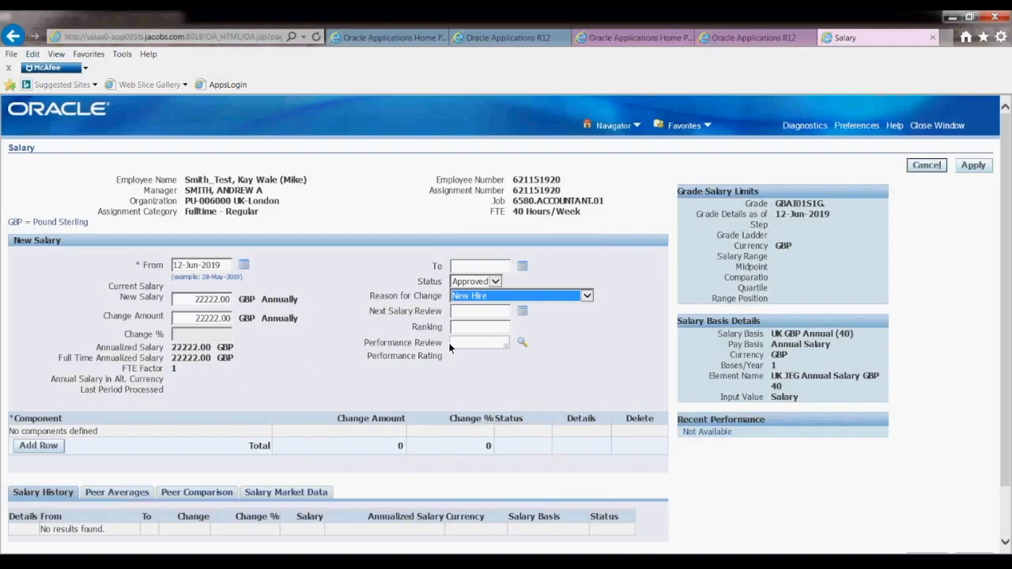
click(972, 166)
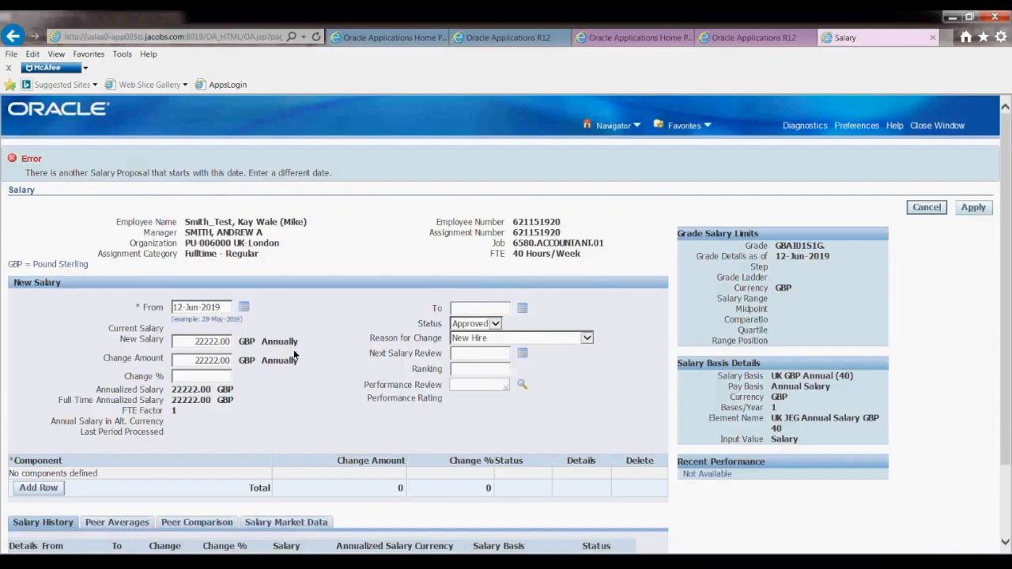
Change the reason for change to Minimum Wage and resubmit the proposal.
click(586, 339)
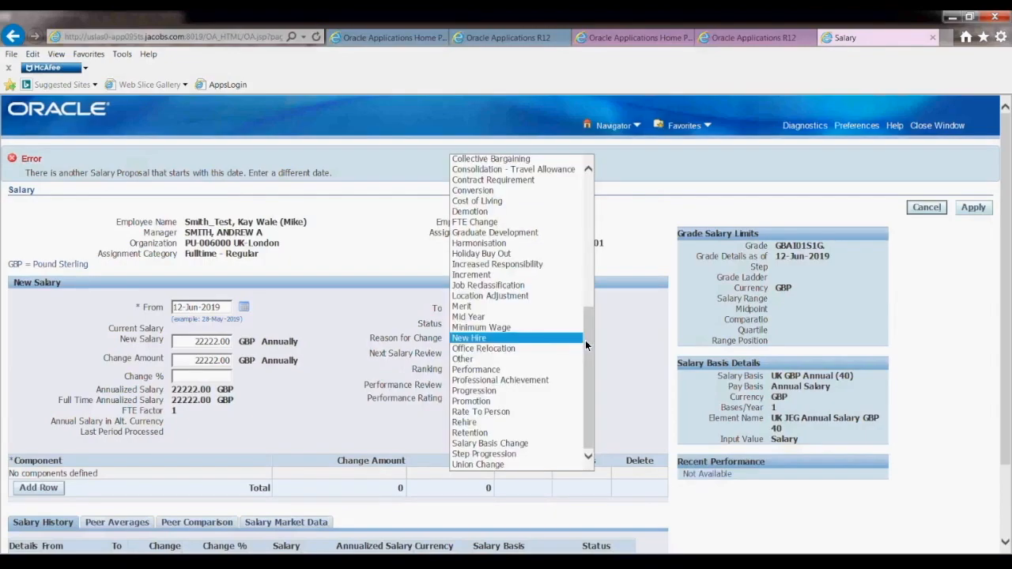
click(339, 377)
drag(339, 377, 590, 341)
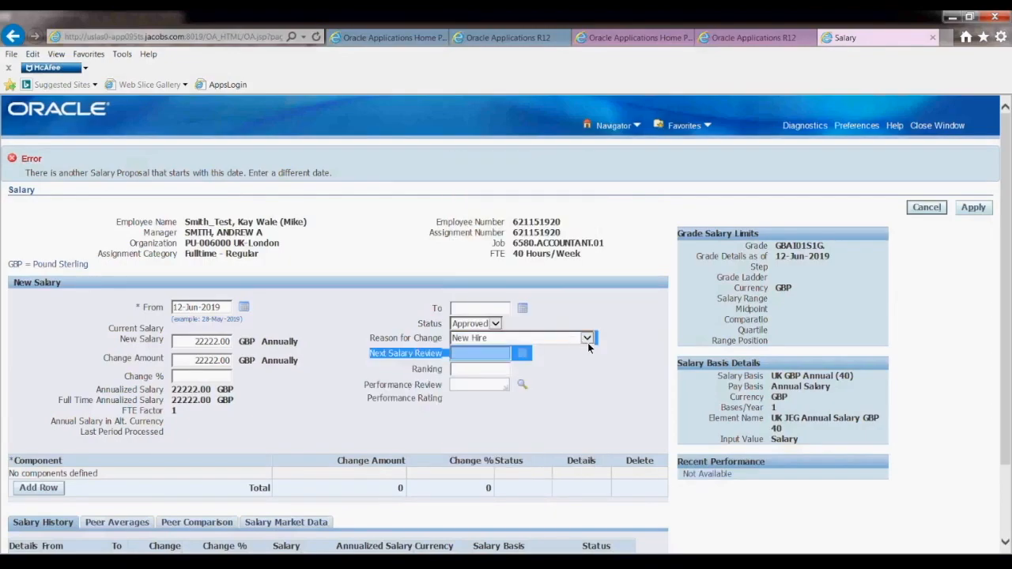
click(587, 342)
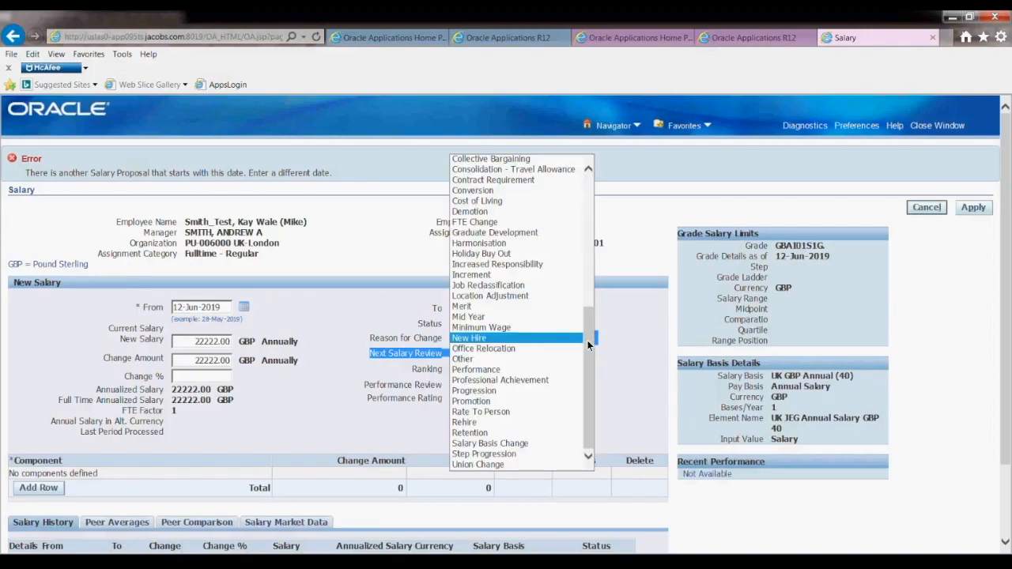
click(517, 328)
click(973, 208)
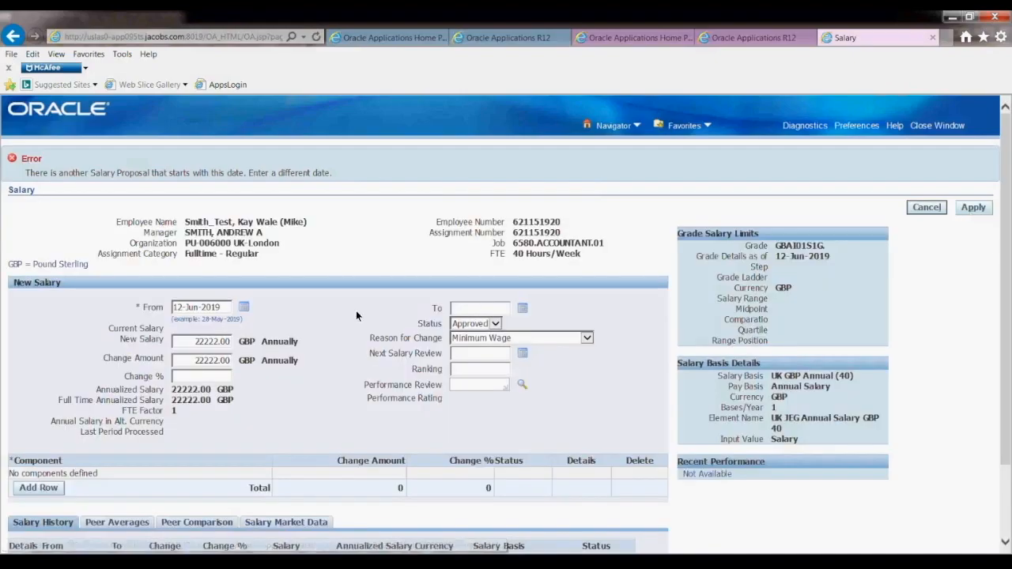
Move the proposal's From date to 13-Jun-2019 and resubmit.
drag(222, 307, 178, 309)
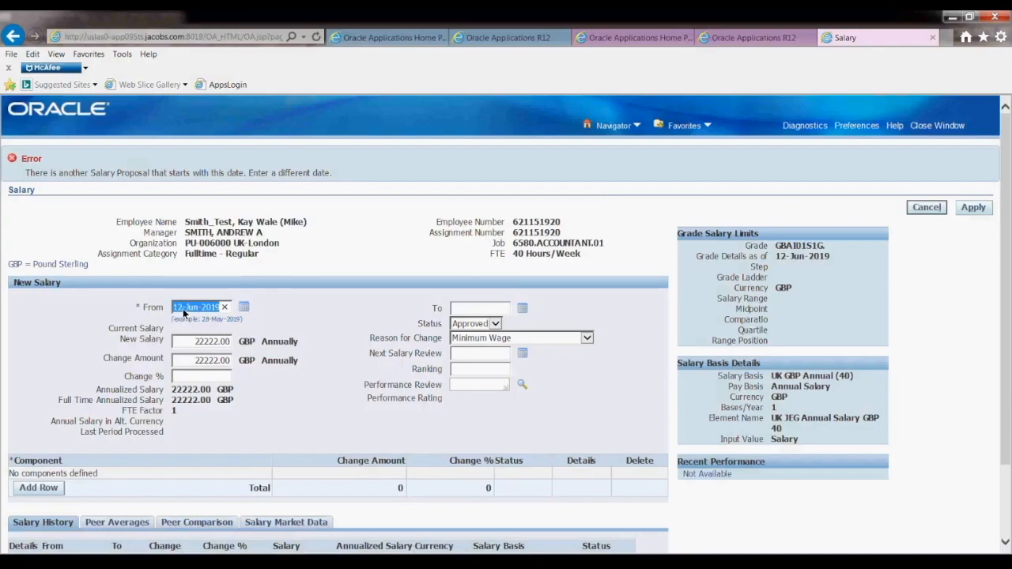
click(182, 308)
key(BackSpace)
text(3)
click(971, 212)
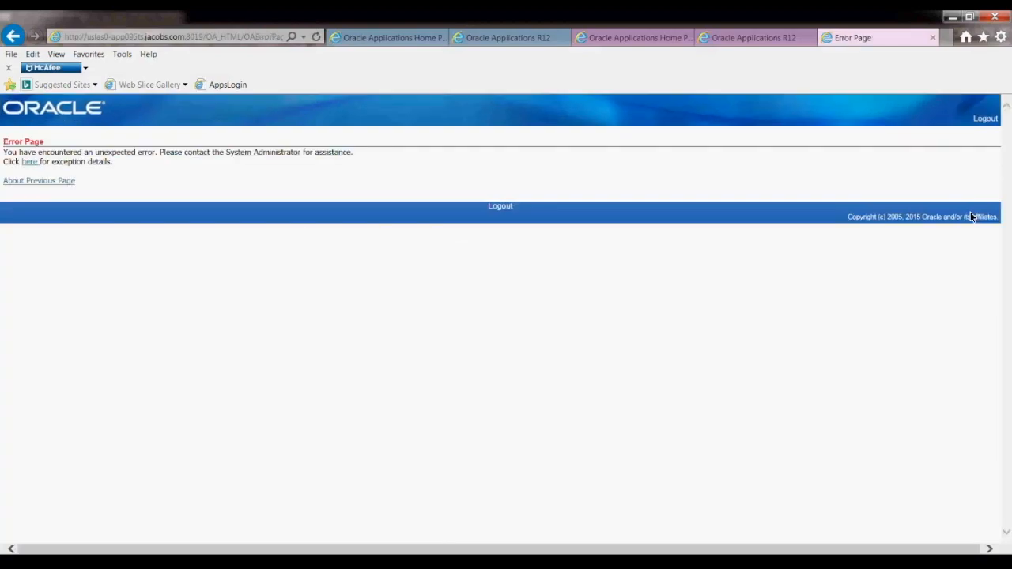
Set the status to Proposed, resubmit, then cancel the duplicate salary proposal.
click(12, 36)
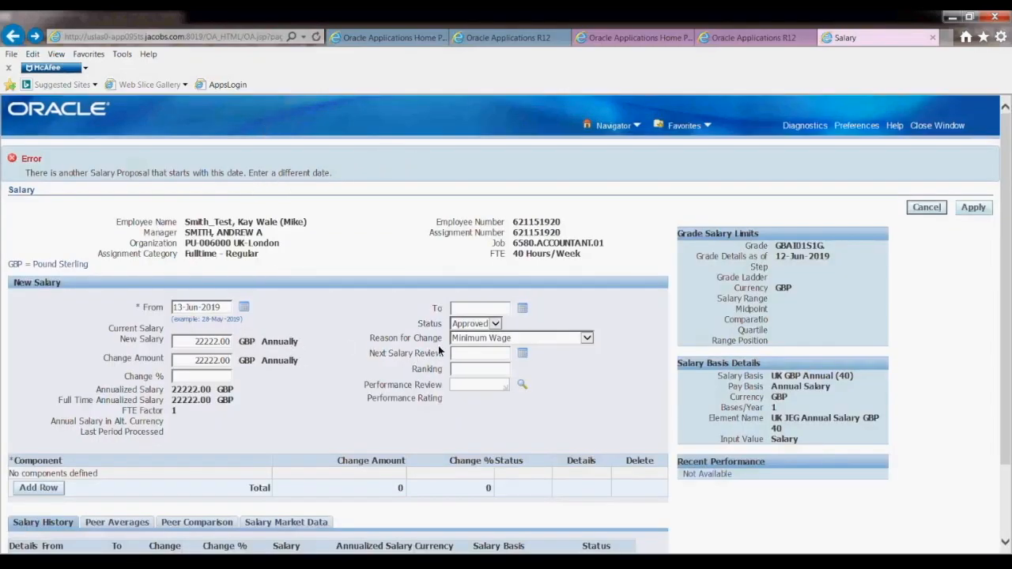
click(494, 322)
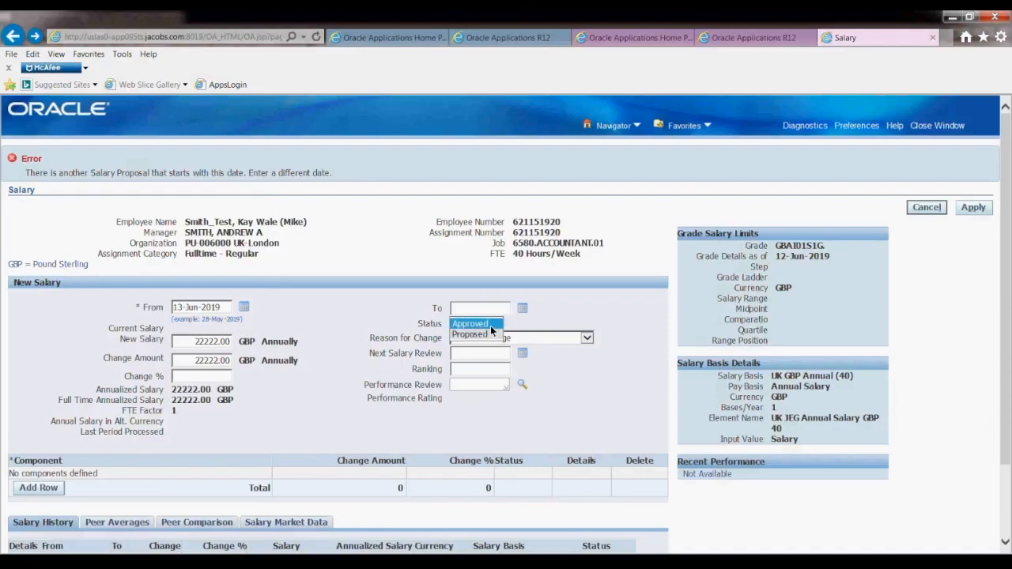
click(483, 333)
click(974, 207)
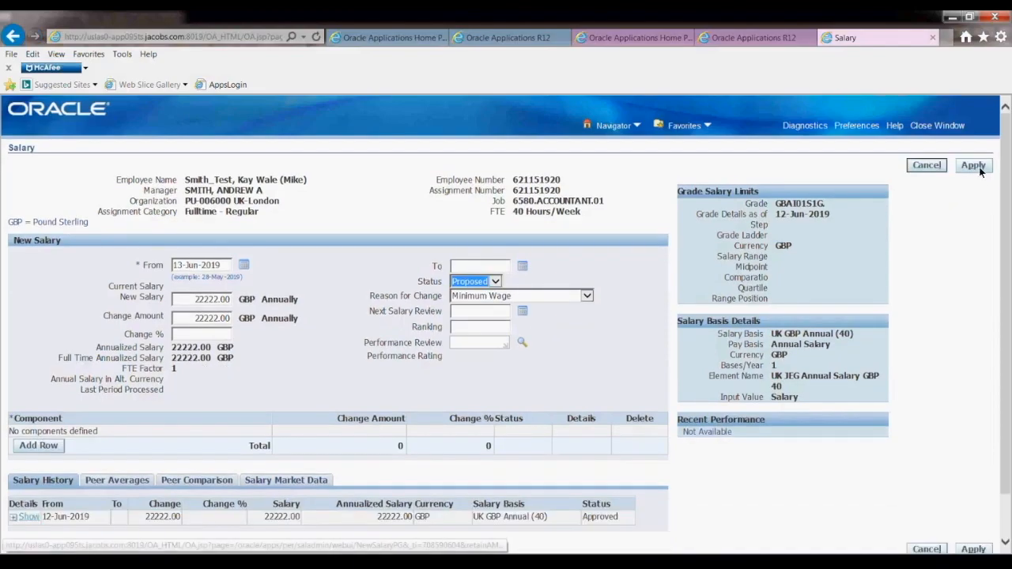
click(974, 166)
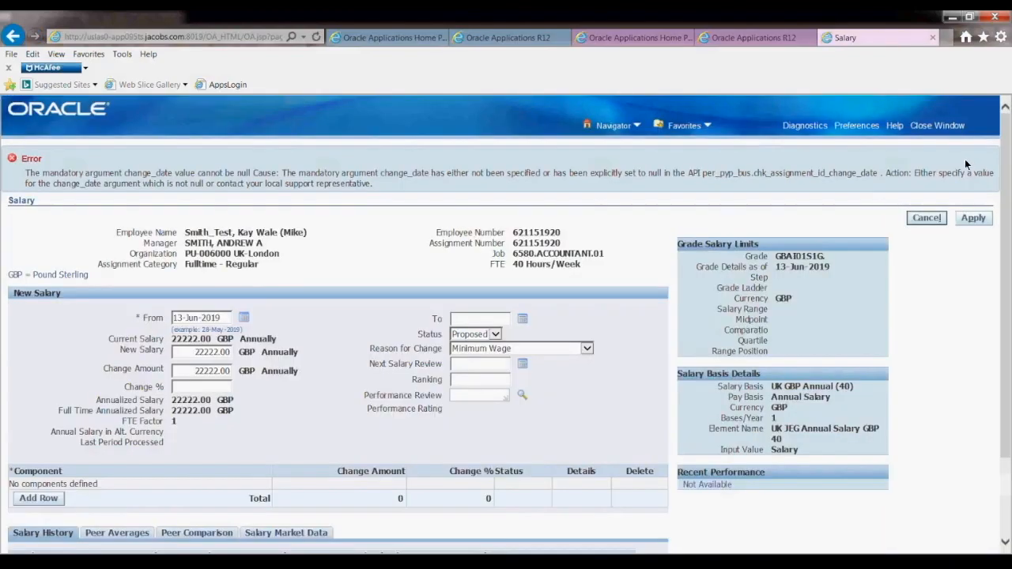
click(926, 218)
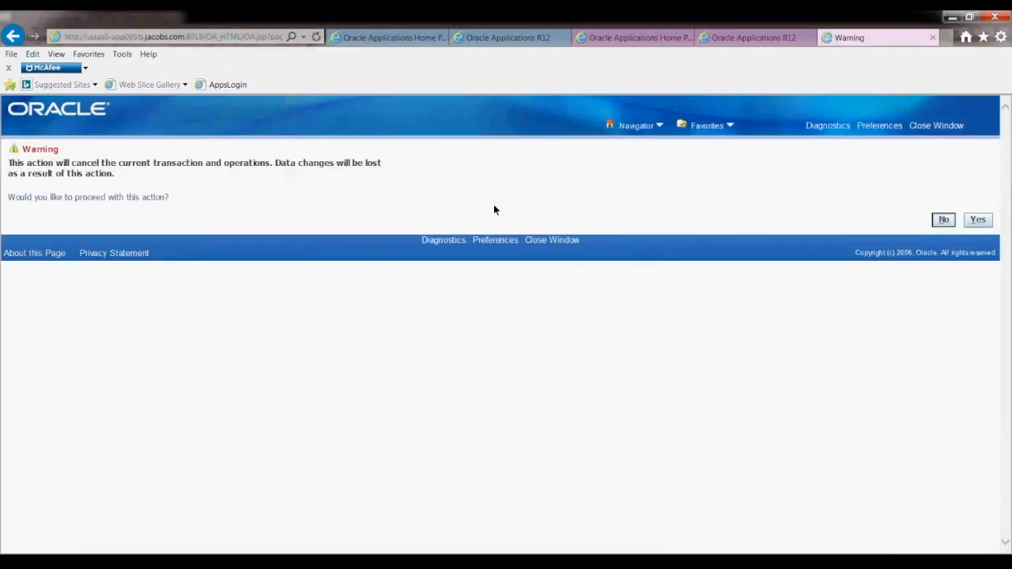
click(978, 220)
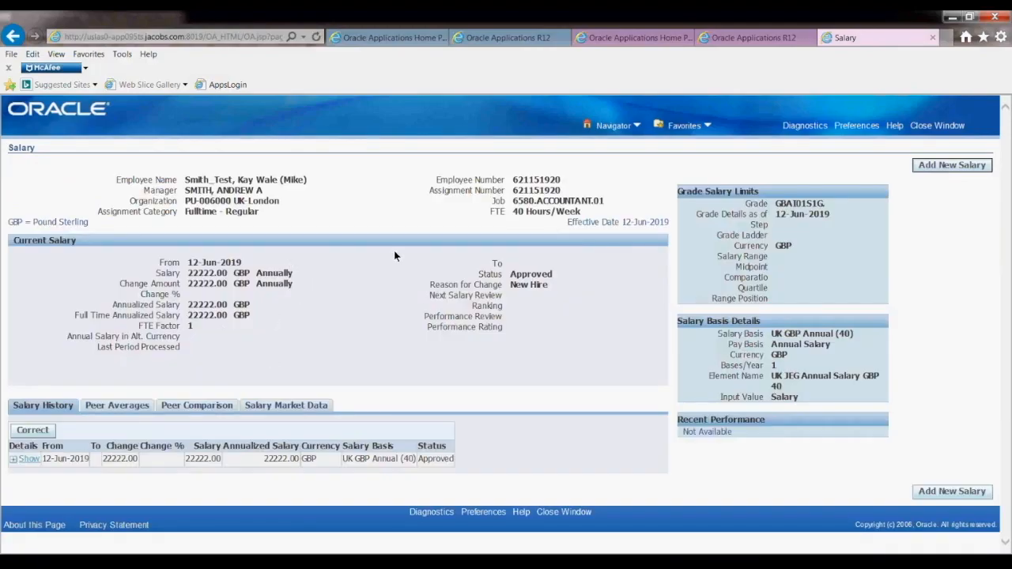
Close the Salary window and return to the Assignment form.
click(933, 126)
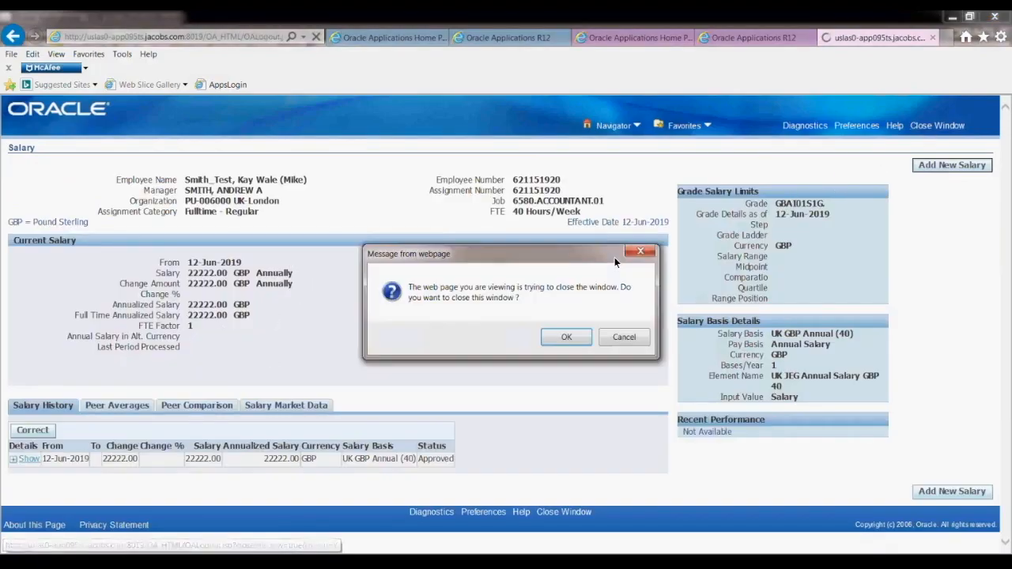
click(564, 338)
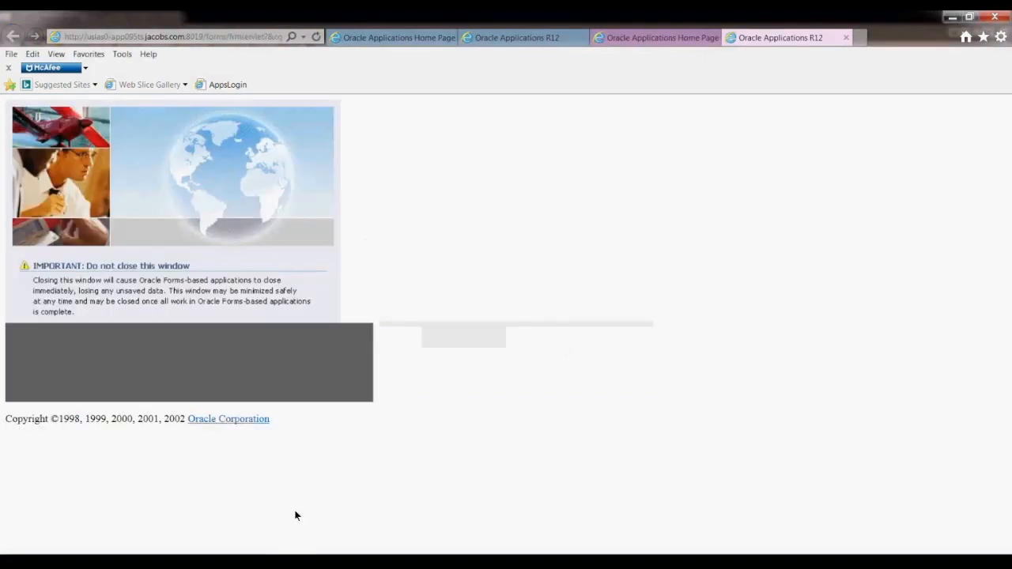
click(362, 560)
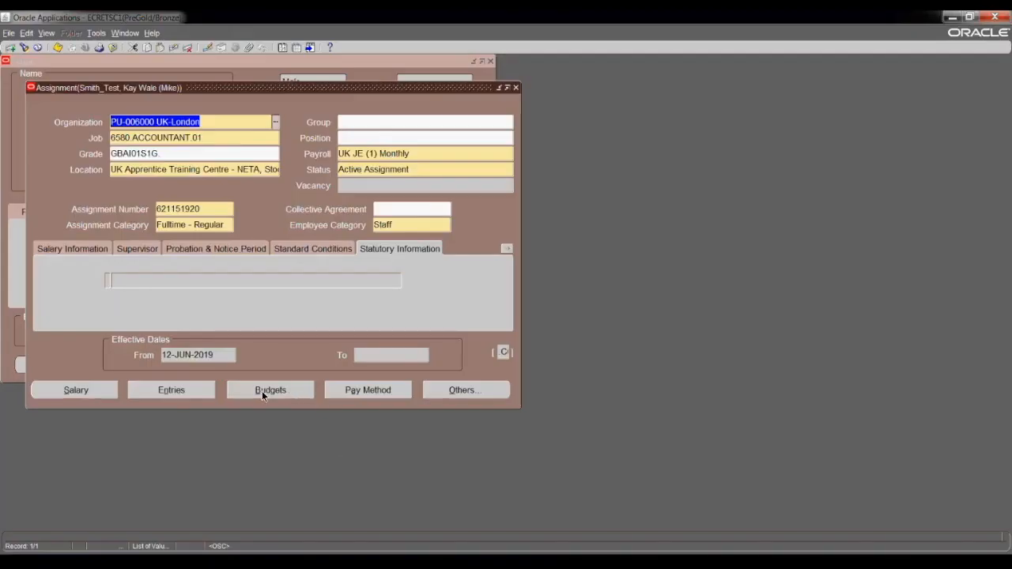
Check that the UK JEG Annual Salary GBP 40 element entry holds 22222.00.
click(172, 390)
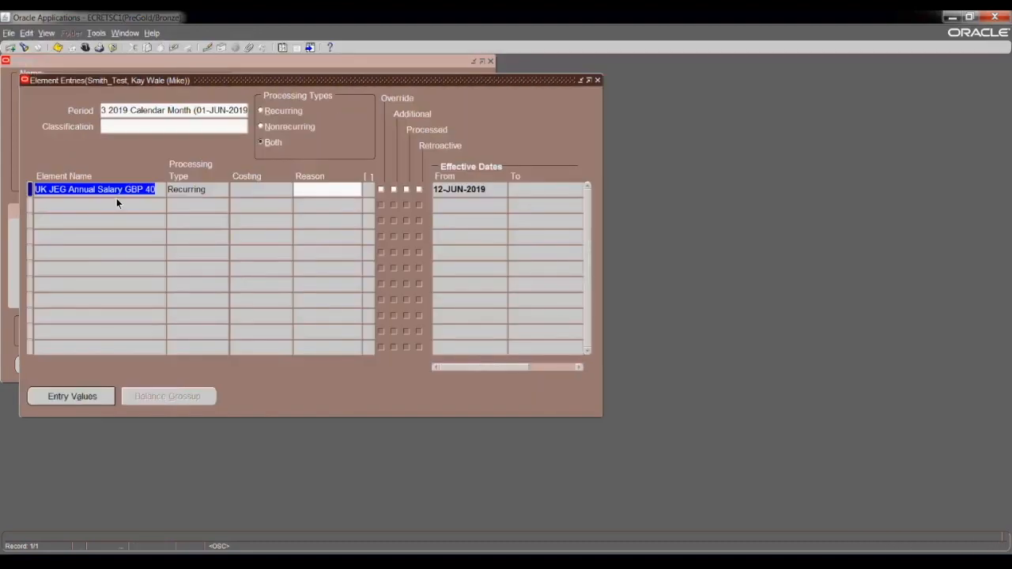
click(82, 399)
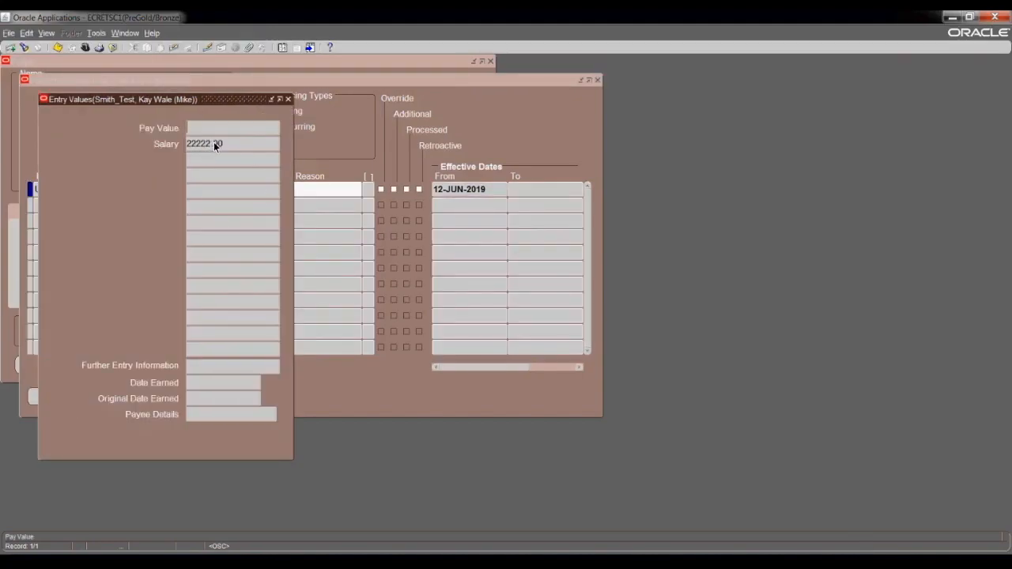
click(288, 99)
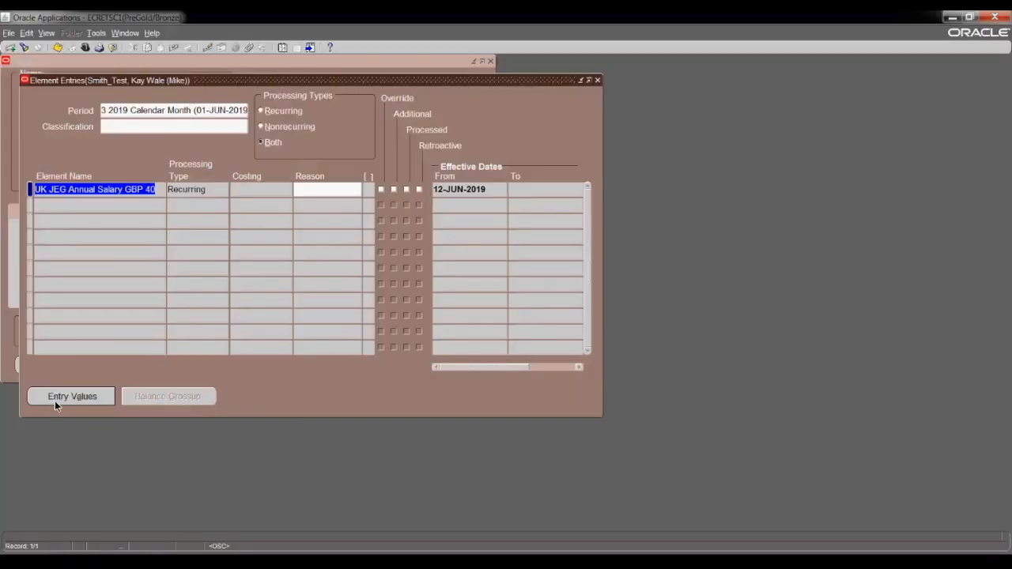
click(55, 401)
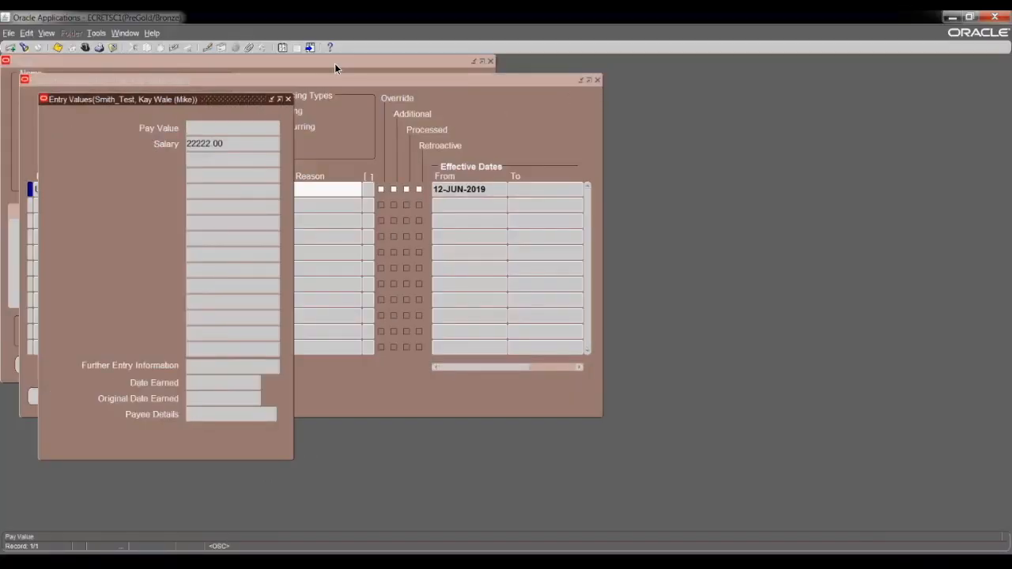
click(287, 98)
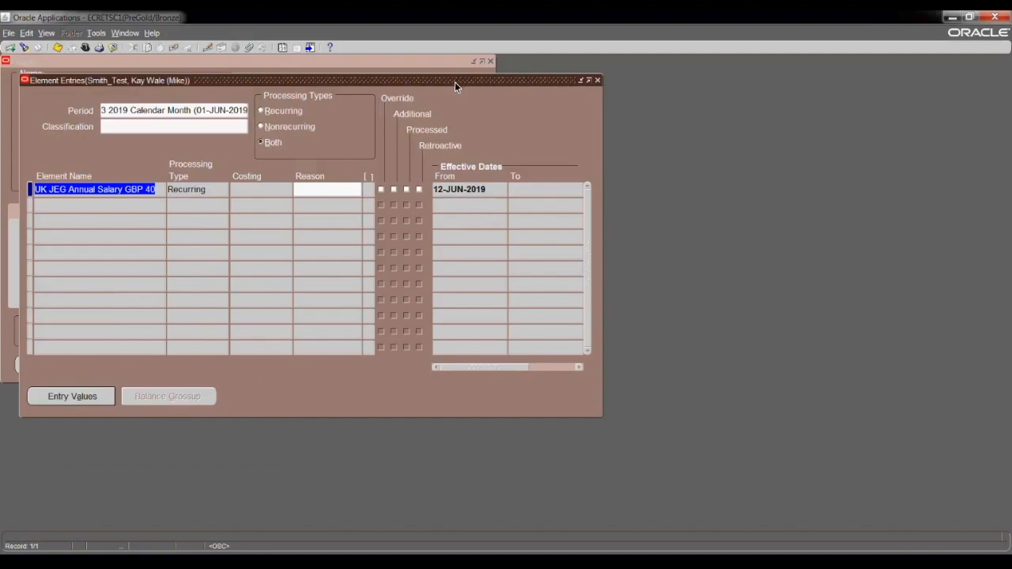
drag(455, 80, 461, 132)
click(604, 131)
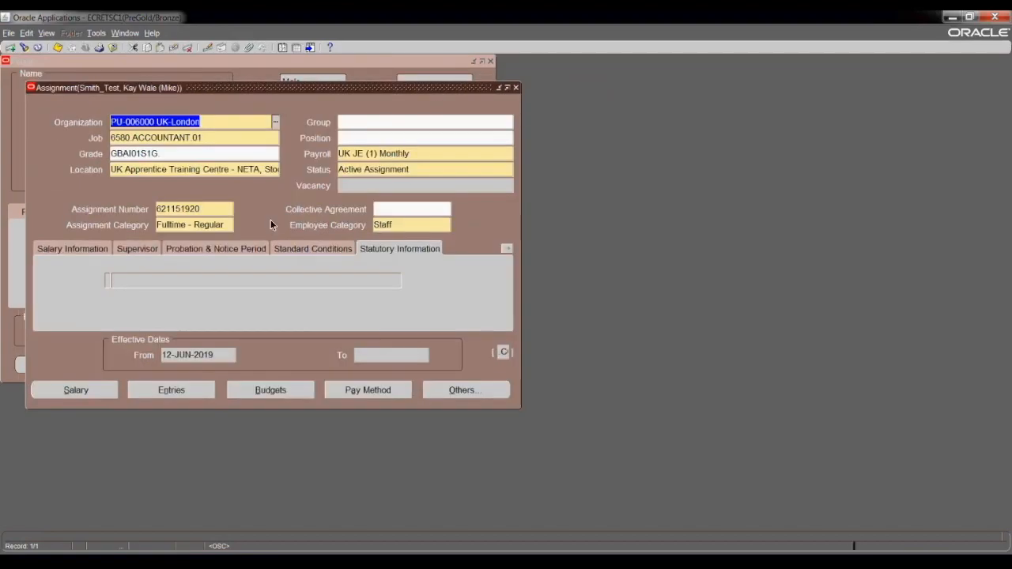
click(75, 388)
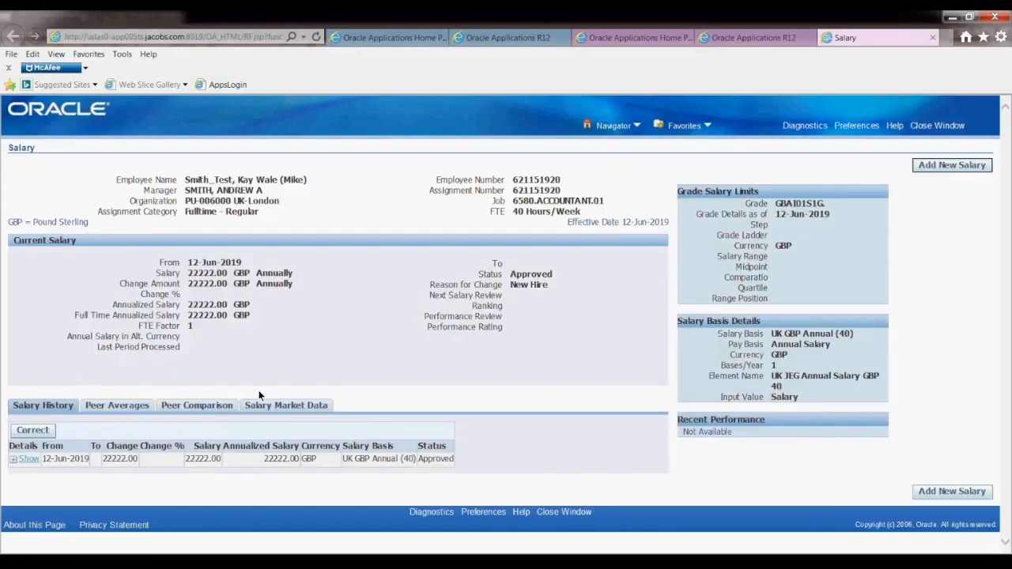
click(920, 126)
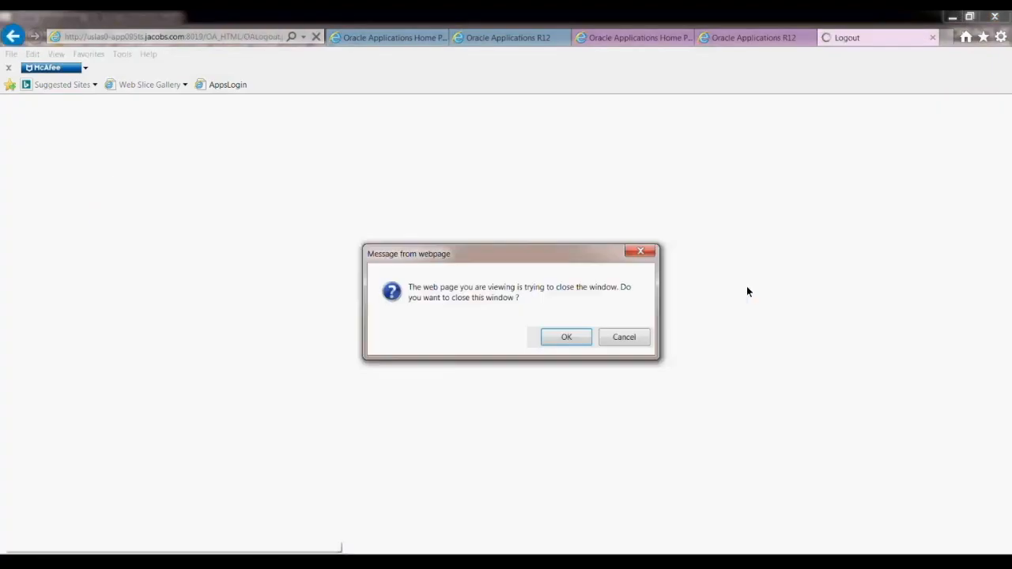
click(568, 337)
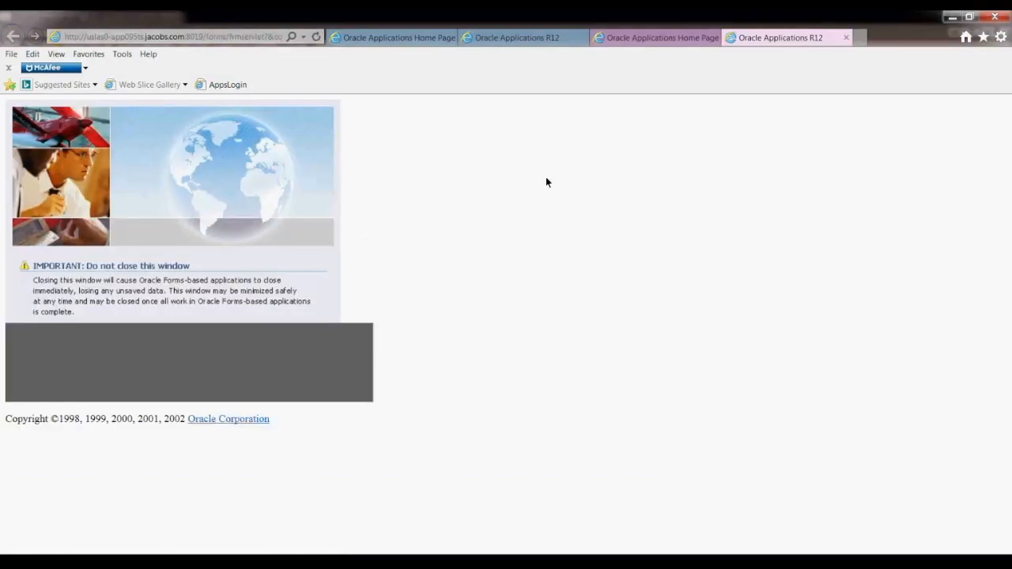
click(952, 17)
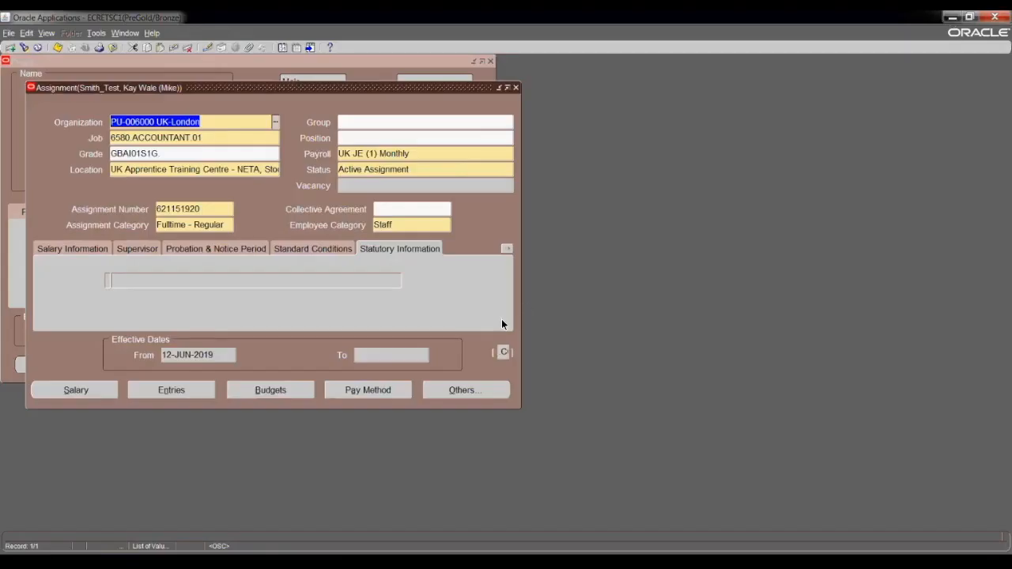
drag(461, 87, 466, 133)
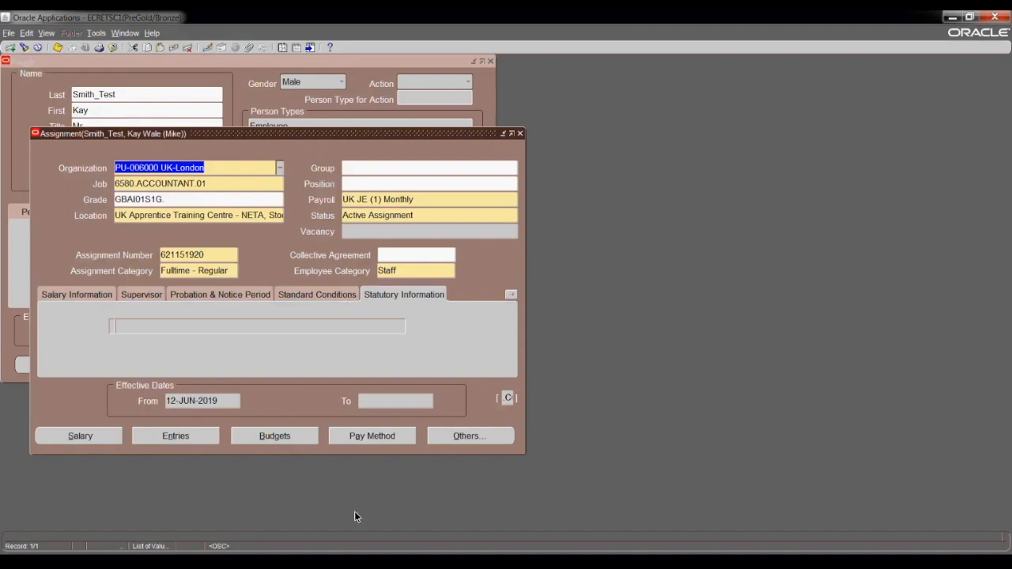
click(904, 261)
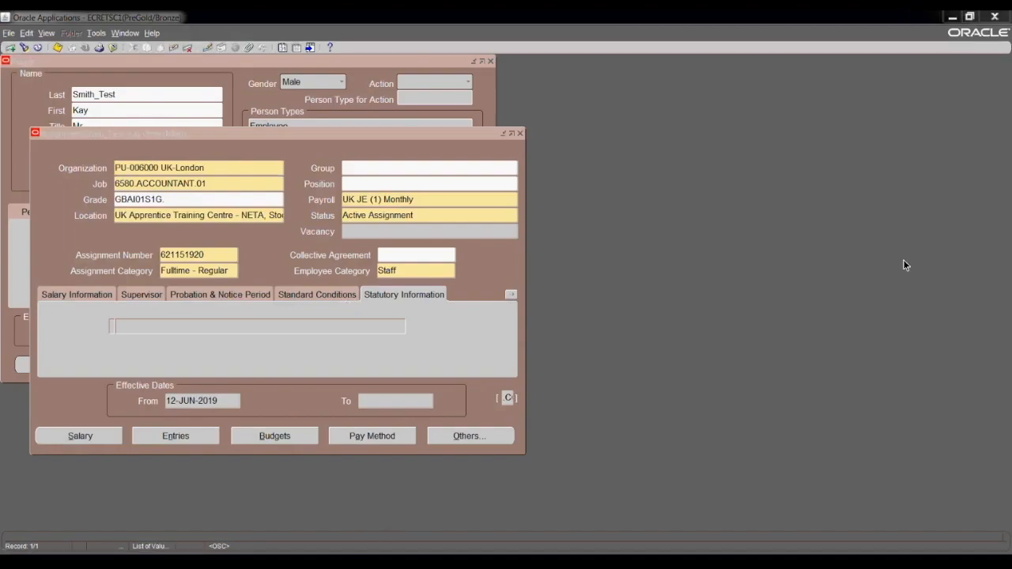